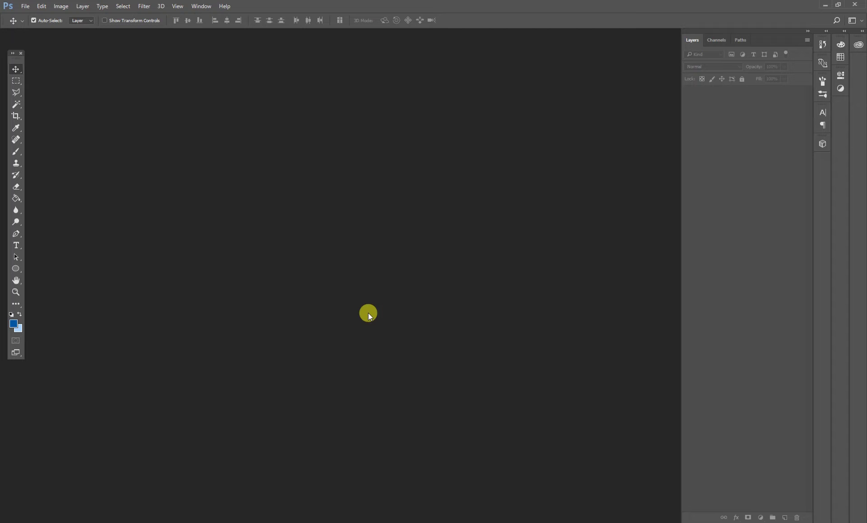
# Create a new 1080×1080 px document at 300 ppi from the preset.
pyautogui.click(25, 6)
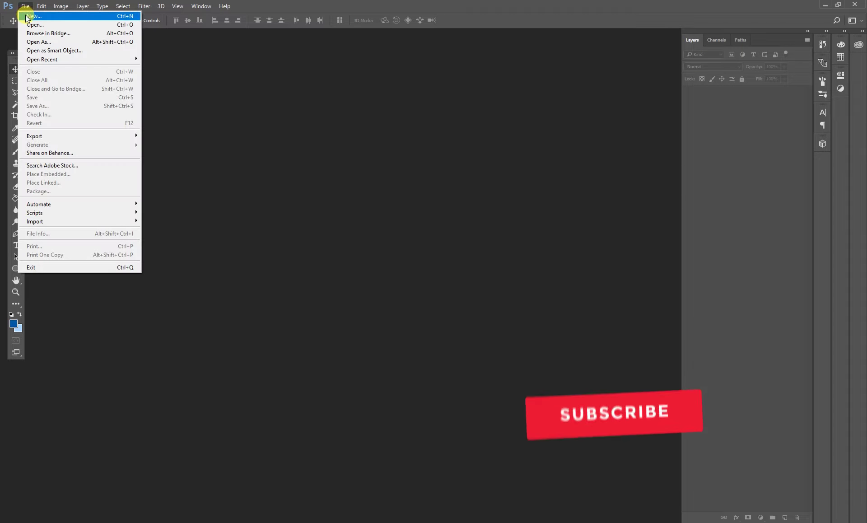
pyautogui.click(259, 151)
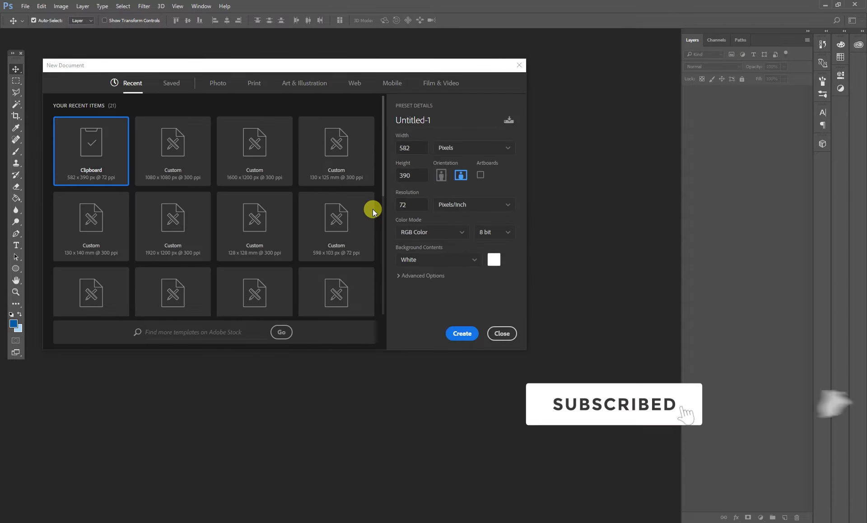
pyautogui.click(183, 171)
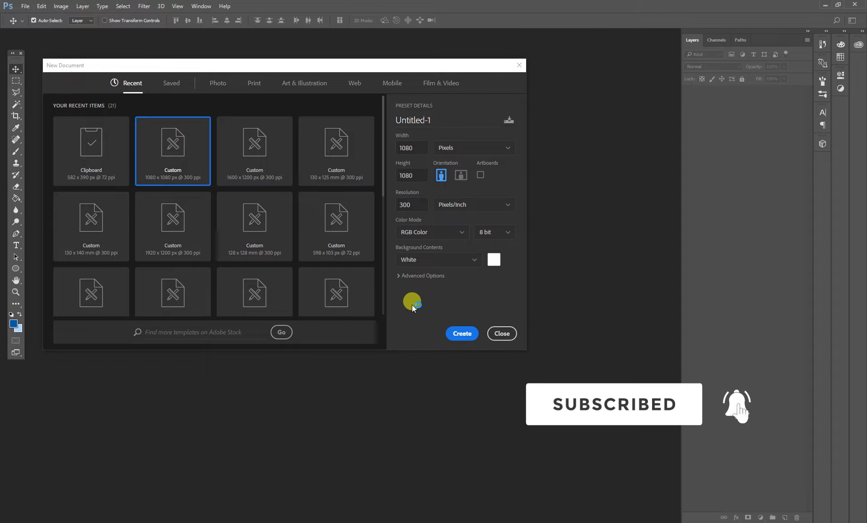
pyautogui.click(463, 334)
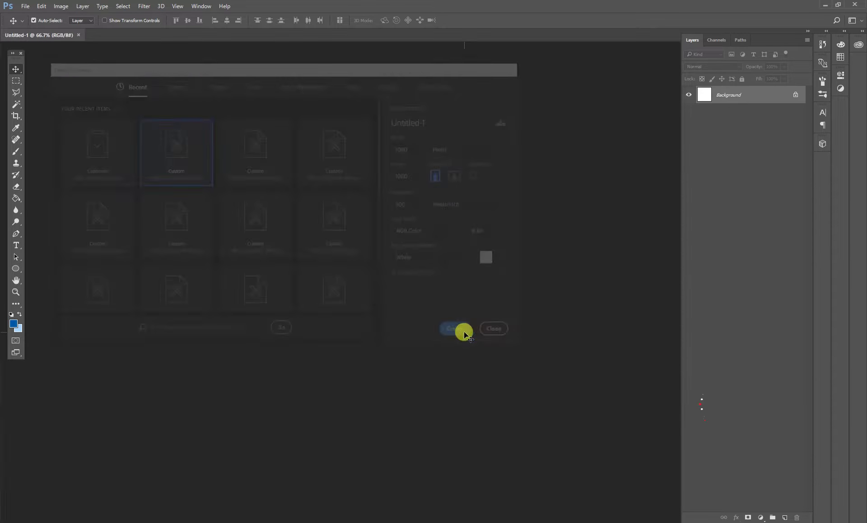
# Unlock the Background into Layer 0 and fill the canvas with solid blue.
pyautogui.click(795, 95)
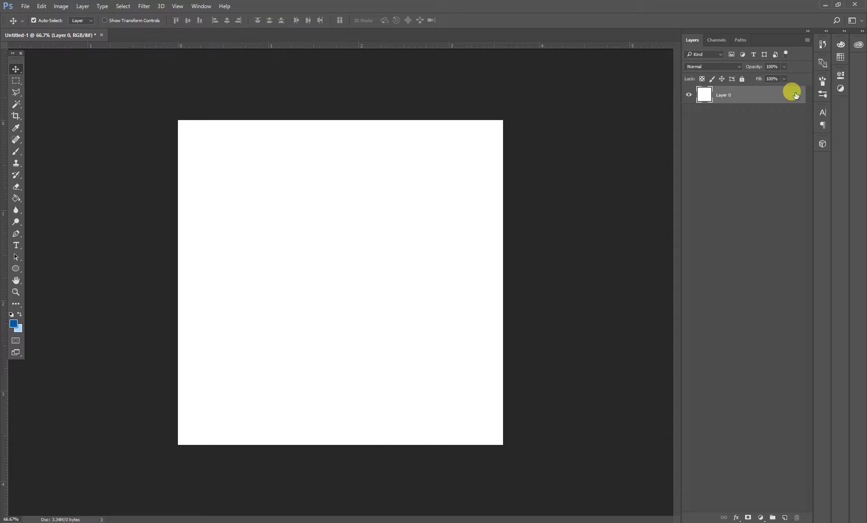
pyautogui.click(13, 197)
pyautogui.click(321, 244)
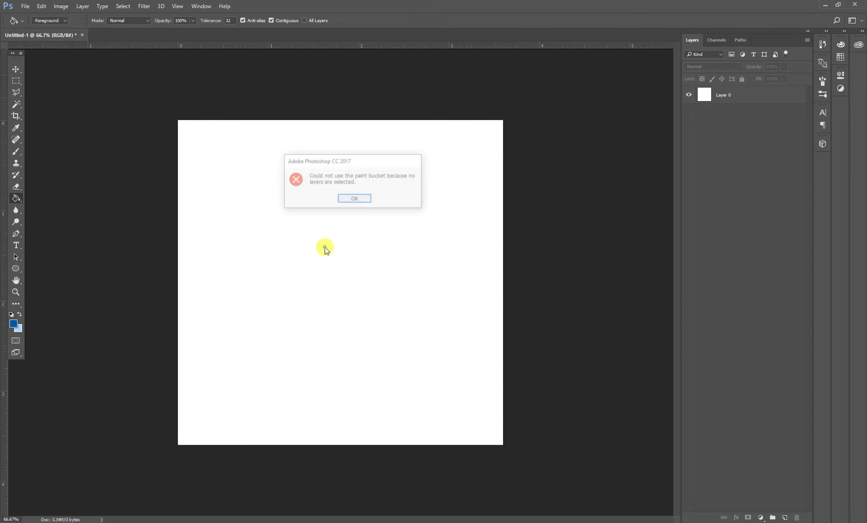
pyautogui.click(355, 197)
pyautogui.click(756, 104)
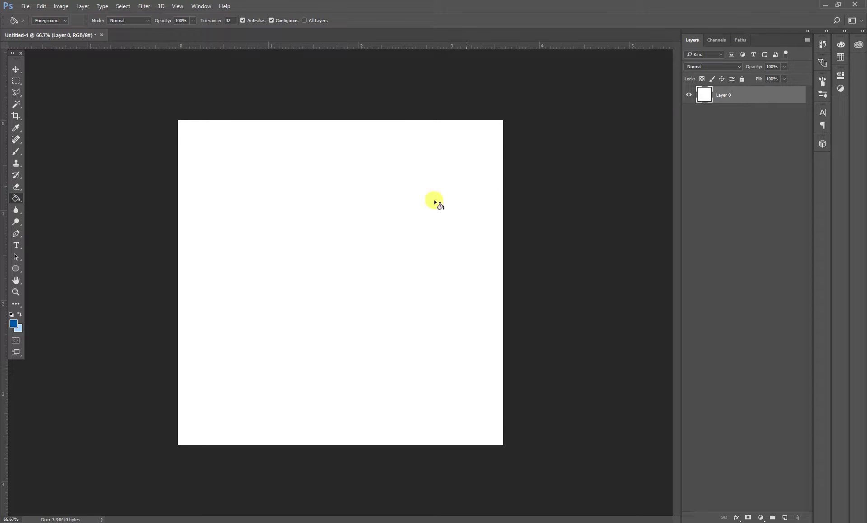
pyautogui.click(389, 220)
pyautogui.click(16, 68)
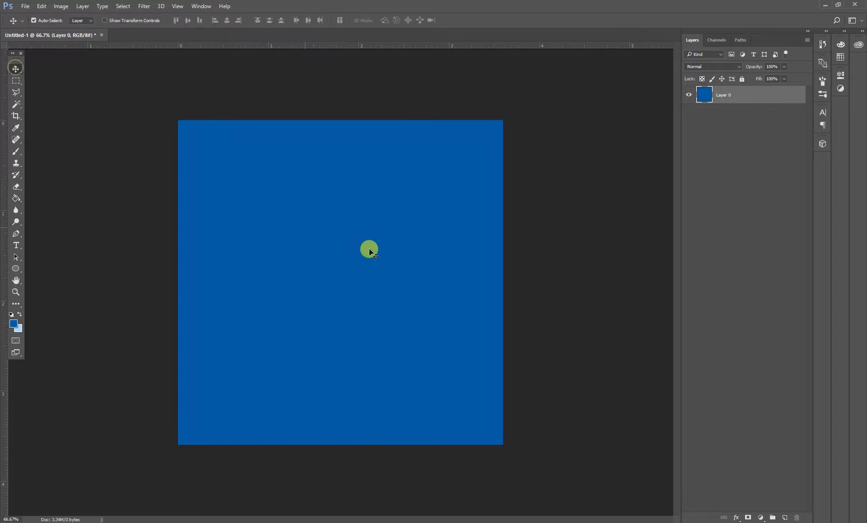
# Place grunge-texture-6 on the canvas, rotated 90° and stretched to cover it.
pyautogui.click(646, 321)
pyautogui.click(86, 515)
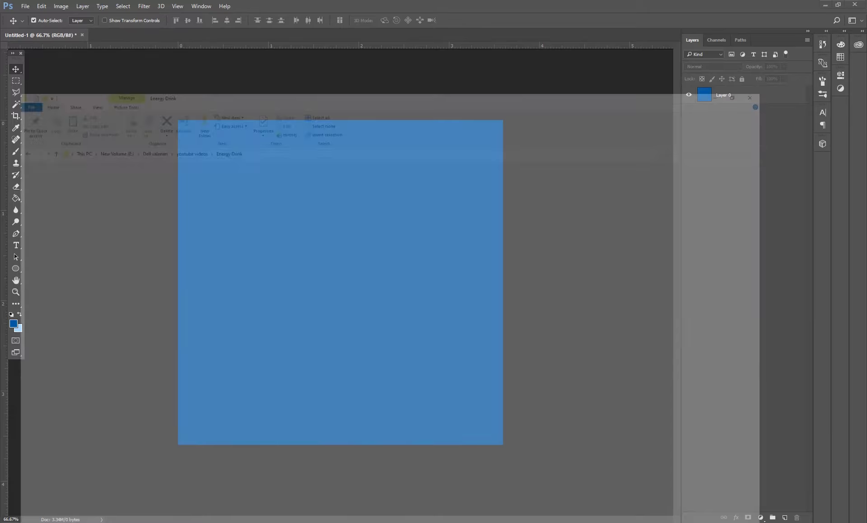
pyautogui.moveTo(200, 111)
pyautogui.mouseDown()
pyautogui.moveTo(193, 506)
pyautogui.moveTo(443, 345)
pyautogui.mouseUp()
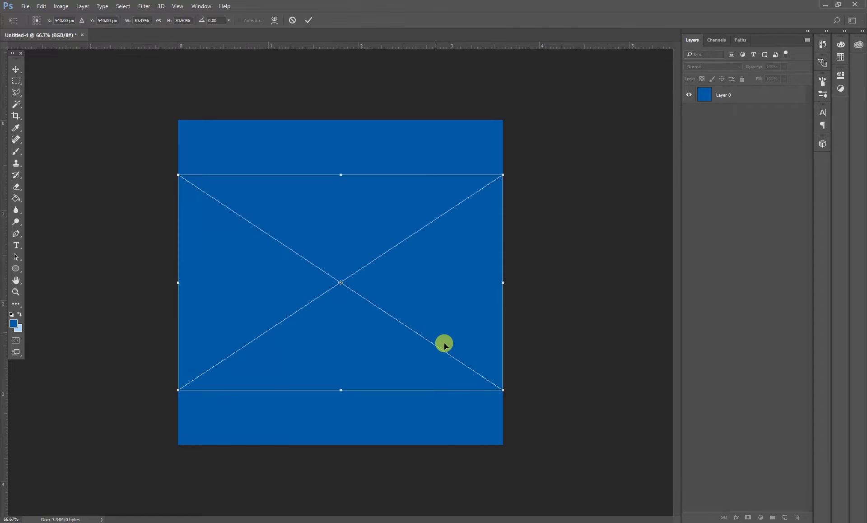
pyautogui.moveTo(544, 392)
pyautogui.mouseDown()
pyautogui.moveTo(371, 472)
pyautogui.moveTo(261, 445)
pyautogui.mouseUp()
pyautogui.moveTo(230, 283); pyautogui.dragTo(175, 278)
pyautogui.moveTo(445, 283); pyautogui.dragTo(503, 282)
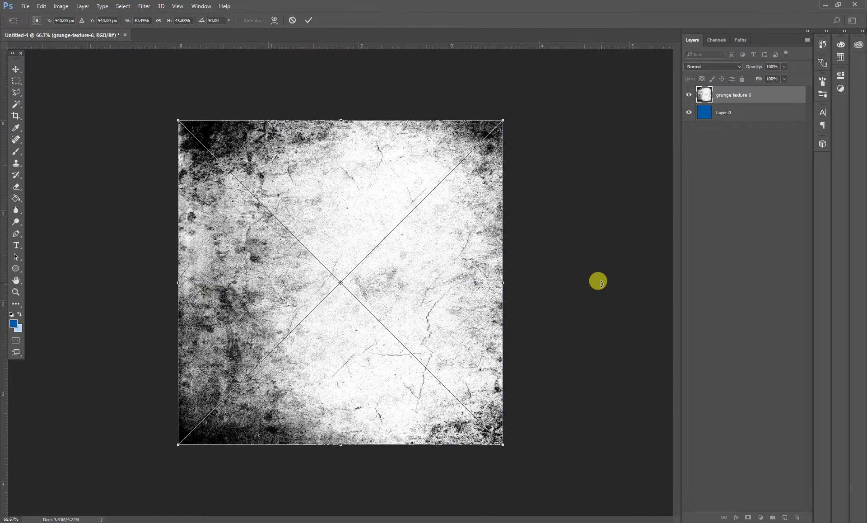
pyautogui.press('Return')
# Set the grunge texture to Linear Burn and duplicate the layer.
pyautogui.click(697, 66)
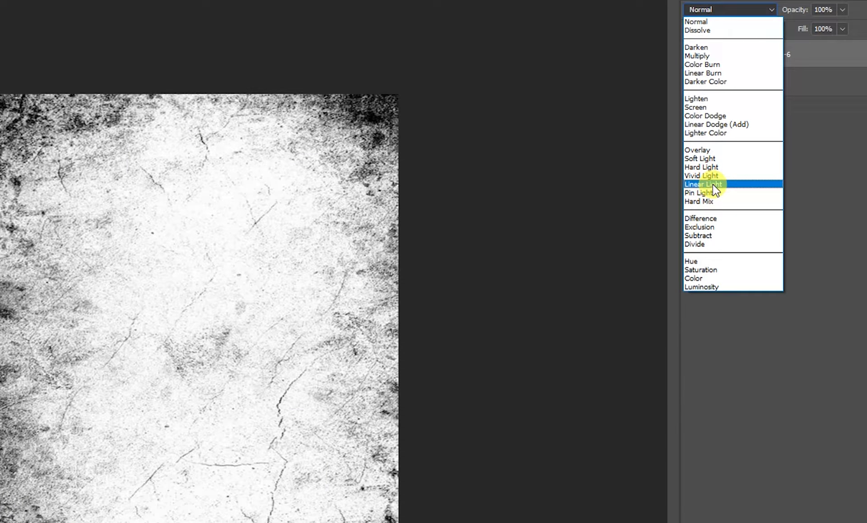
pyautogui.click(711, 73)
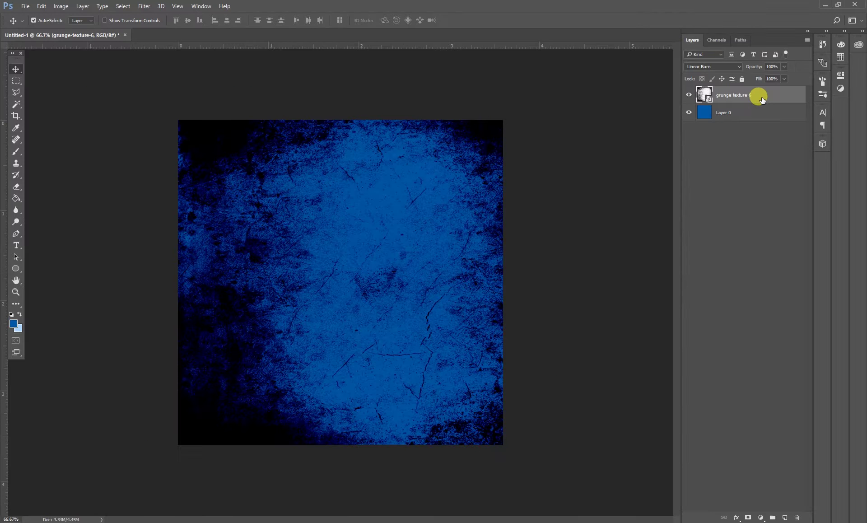
pyautogui.hotkey('ctrl', 'j')
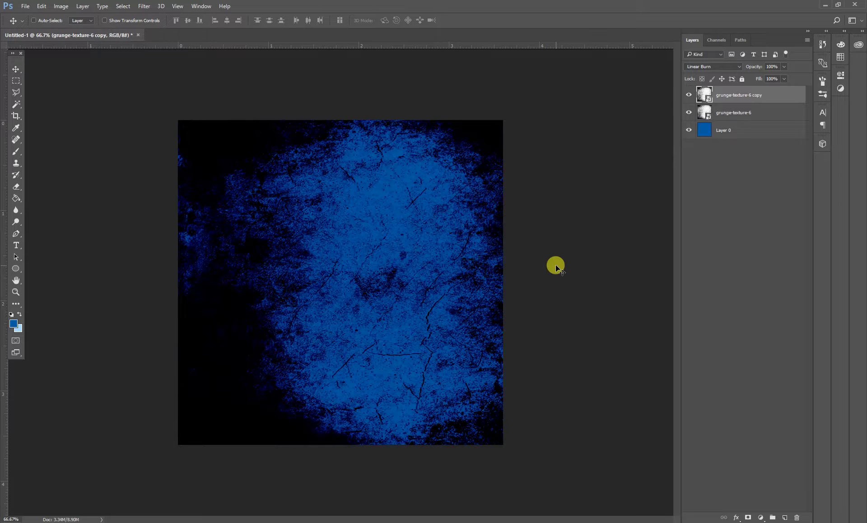
# Flip the grunge texture copy horizontally and rasterize it.
pyautogui.hotkey('ctrl', 't')
pyautogui.rightClick(401, 226)
pyautogui.click(442, 351)
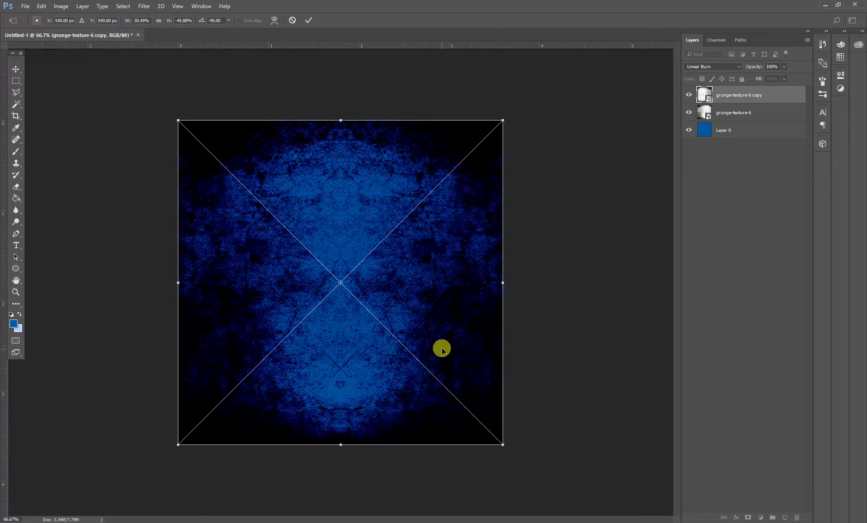
pyautogui.press('Return')
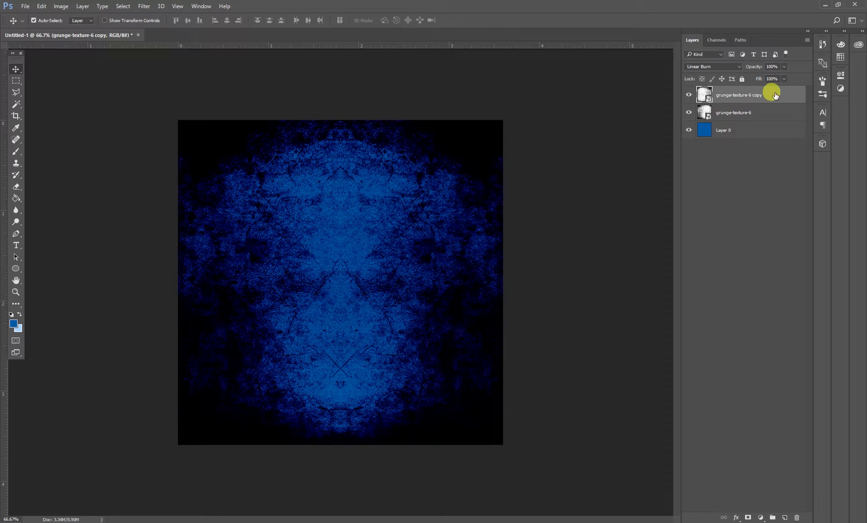
pyautogui.rightClick(773, 93)
pyautogui.click(665, 258)
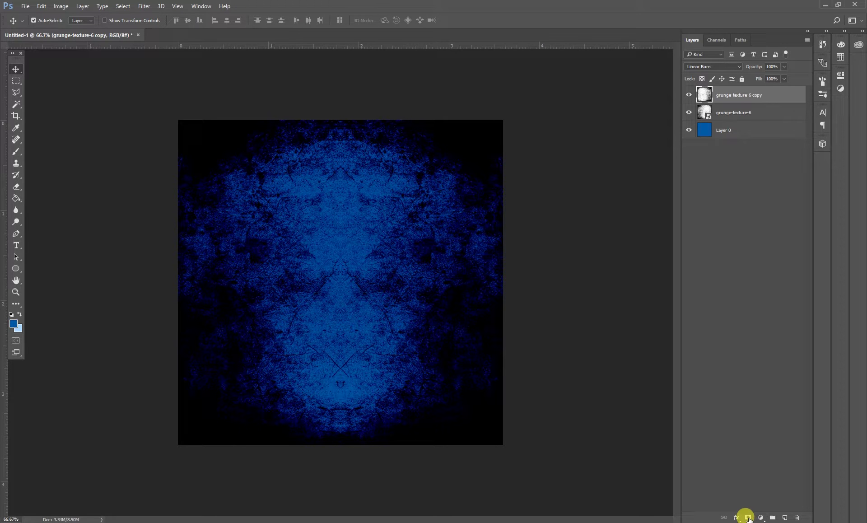
# Add a layer mask to the copy and paint its left side black.
pyautogui.click(749, 518)
pyautogui.click(15, 149)
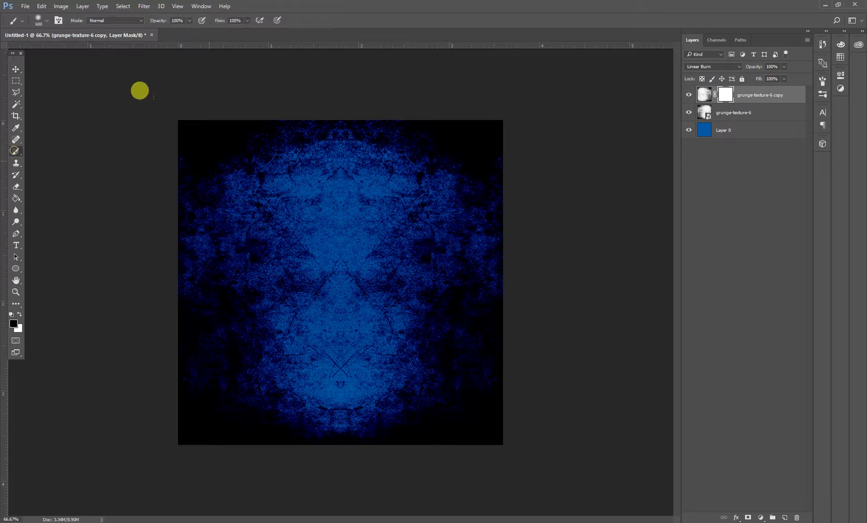
pyautogui.moveTo(139, 91); pyautogui.dragTo(126, 287)
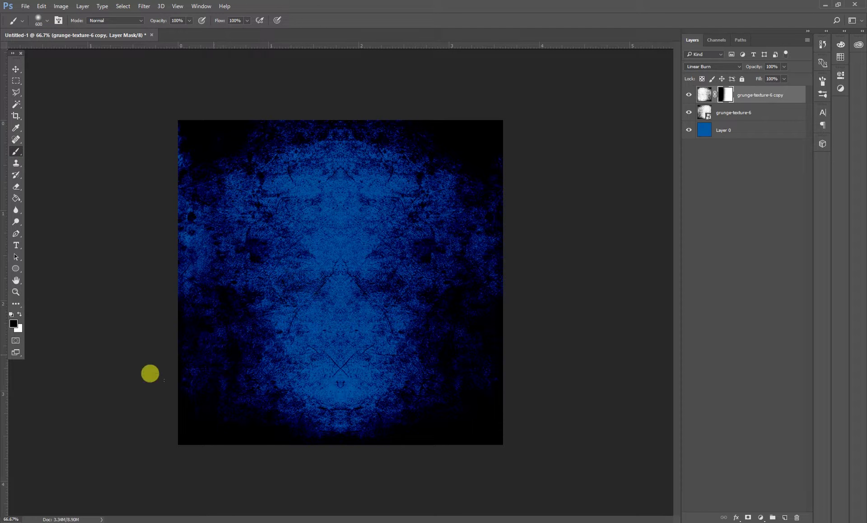
pyautogui.click(15, 70)
pyautogui.click(608, 317)
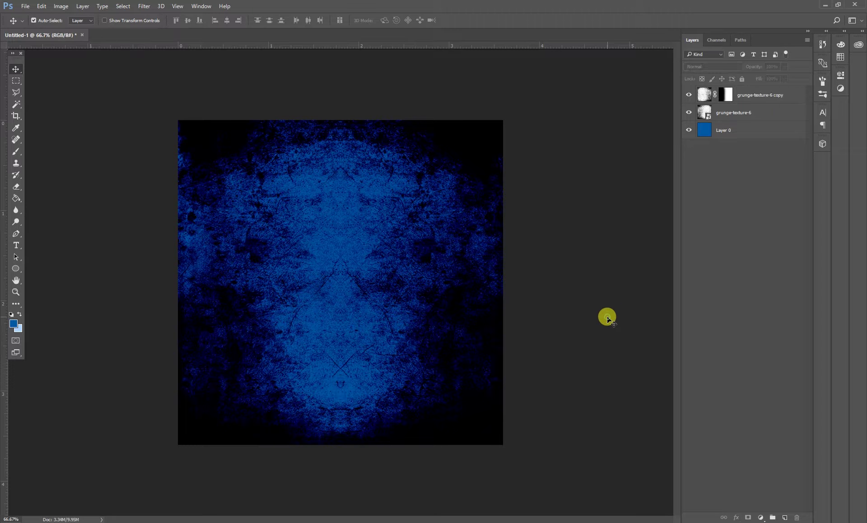
pyautogui.click(751, 97)
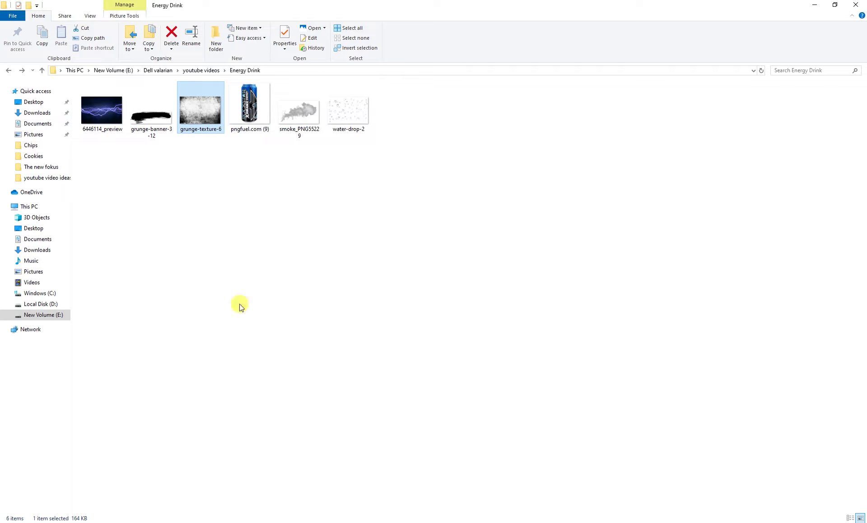
pyautogui.click(266, 167)
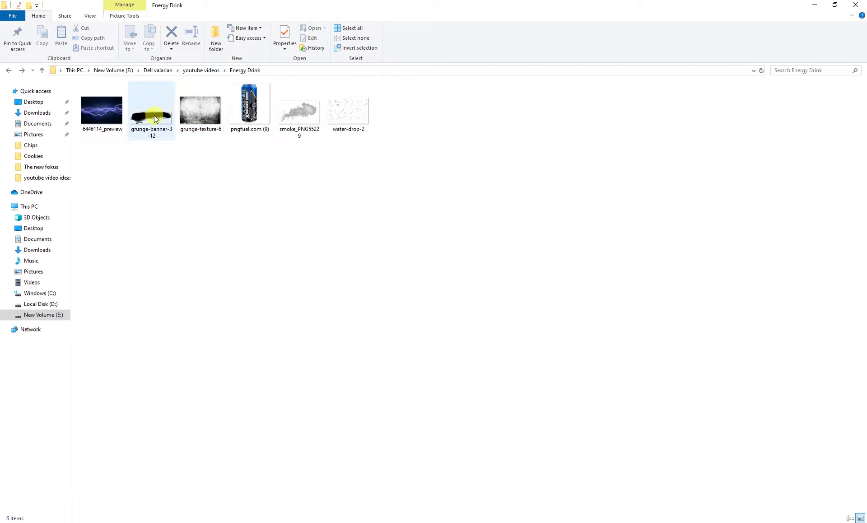
# Place the pngfuel.com (9) can image centred on the canvas, scaled to about 30.6%.
pyautogui.moveTo(253, 102)
pyautogui.mouseDown()
pyautogui.moveTo(289, 380)
pyautogui.moveTo(354, 285)
pyautogui.mouseUp()
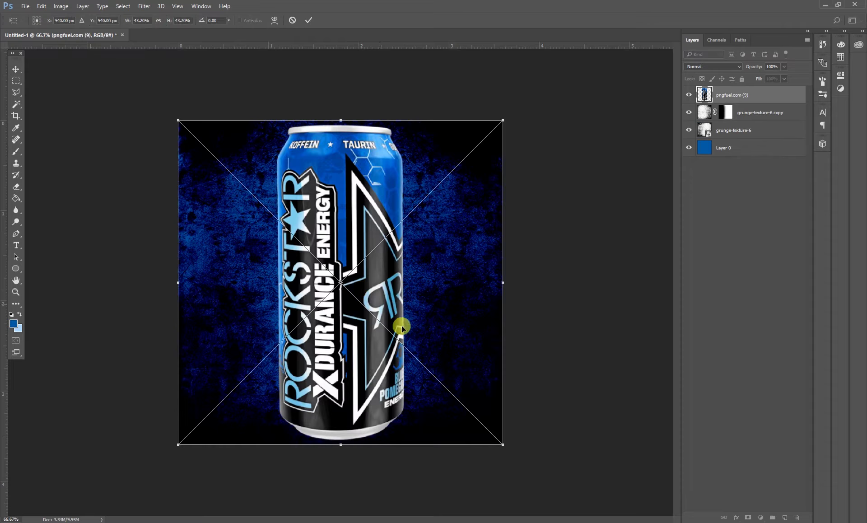
pyautogui.moveTo(501, 446); pyautogui.dragTo(454, 398)
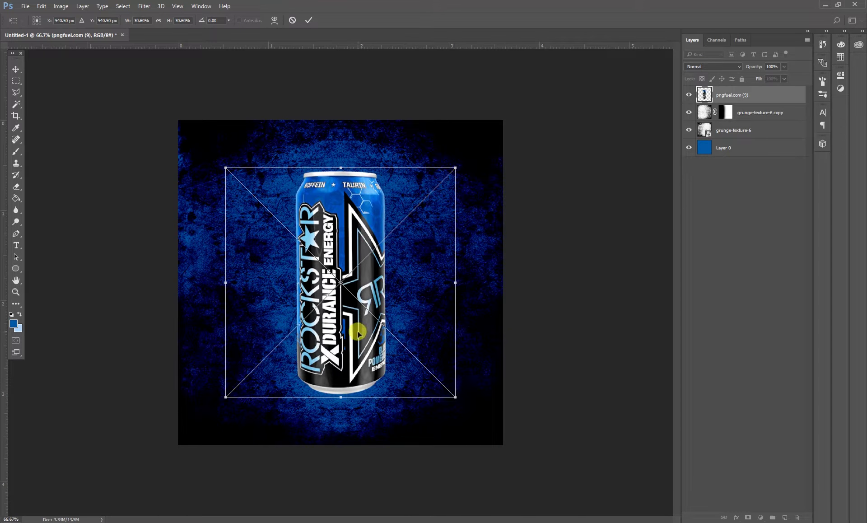
pyautogui.press('Return')
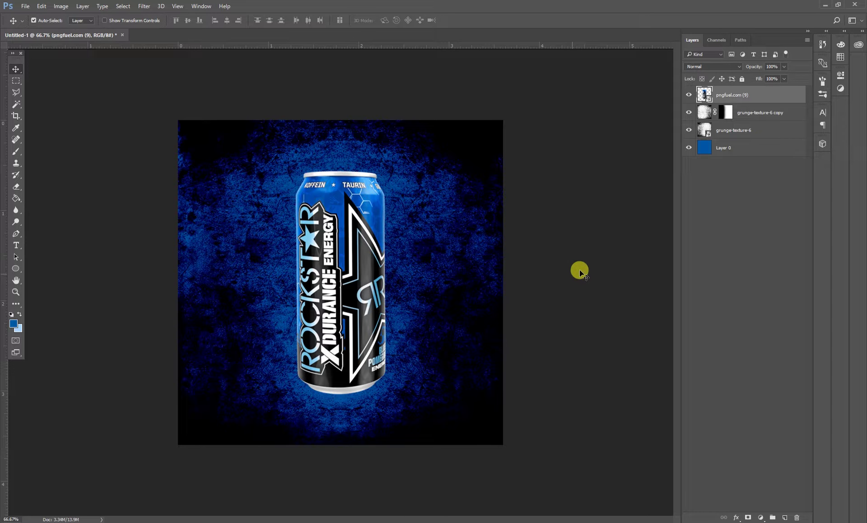
pyautogui.click(601, 261)
pyautogui.click(338, 244)
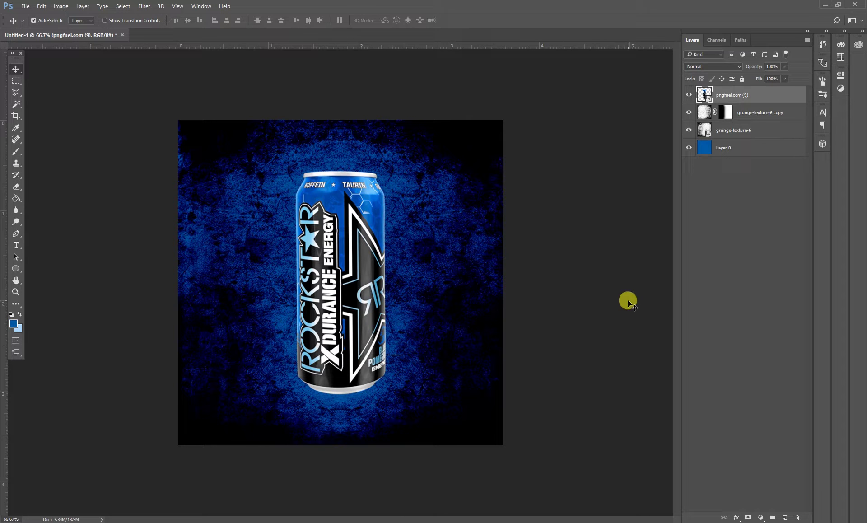
# Add a Gradient Map adjustment with a black-to-blue gradient.
pyautogui.click(762, 515)
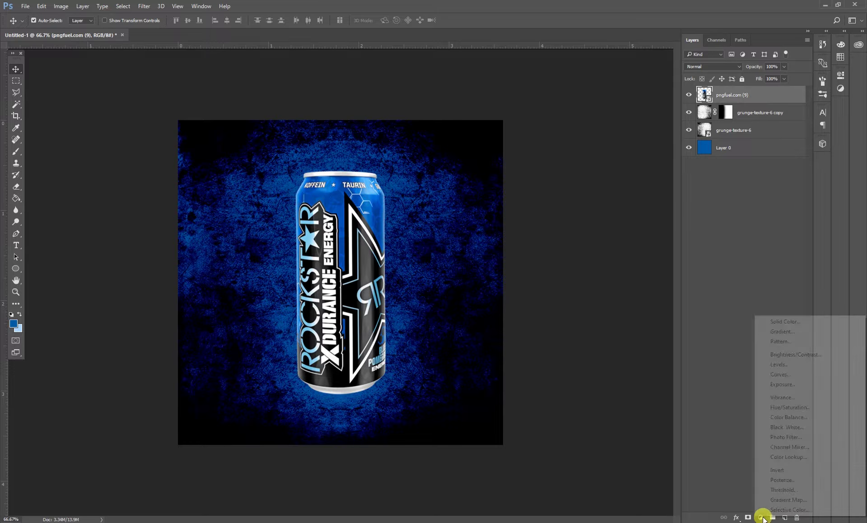
pyautogui.click(767, 503)
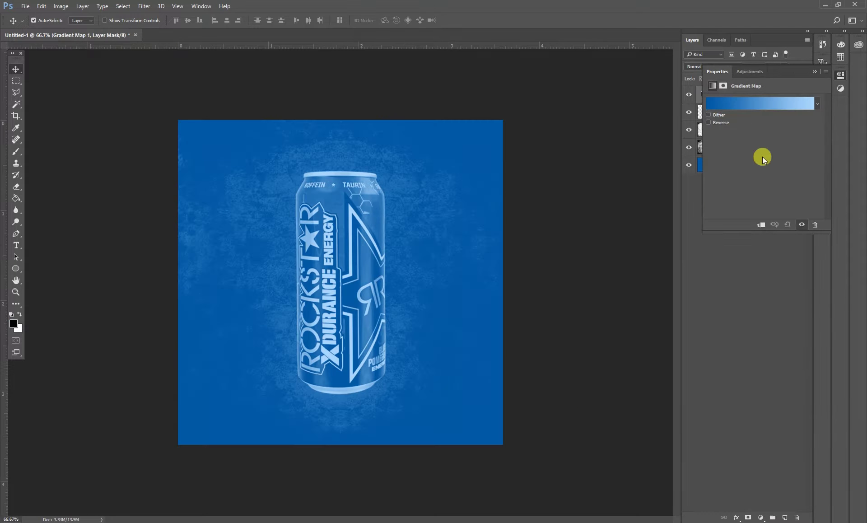
pyautogui.click(778, 105)
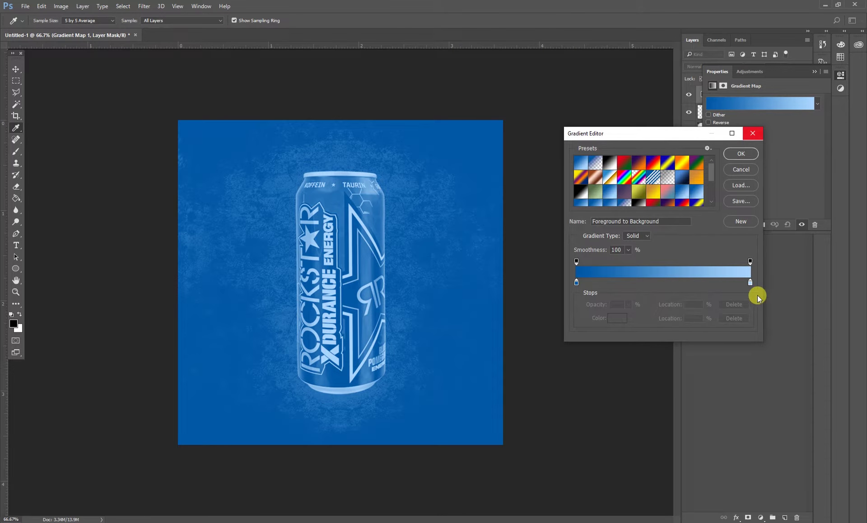
pyautogui.click(750, 283)
pyautogui.doubleClick(750, 283)
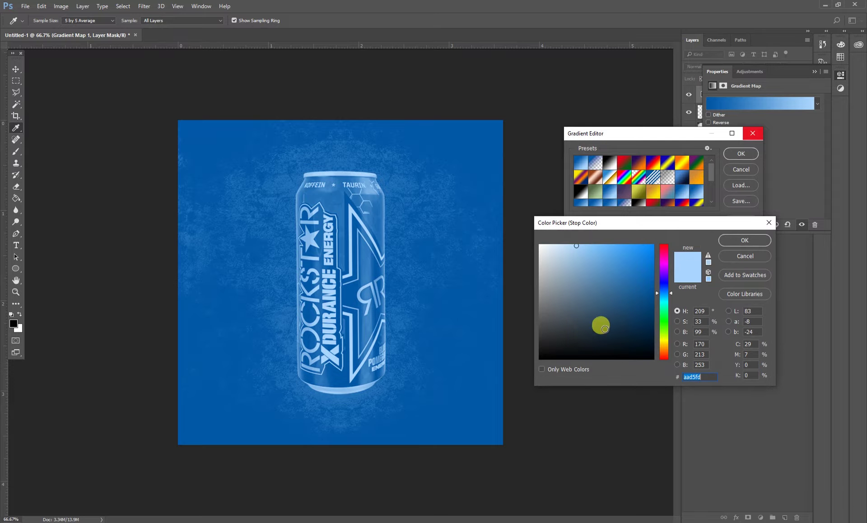
pyautogui.moveTo(602, 325); pyautogui.dragTo(527, 368)
pyautogui.click(750, 244)
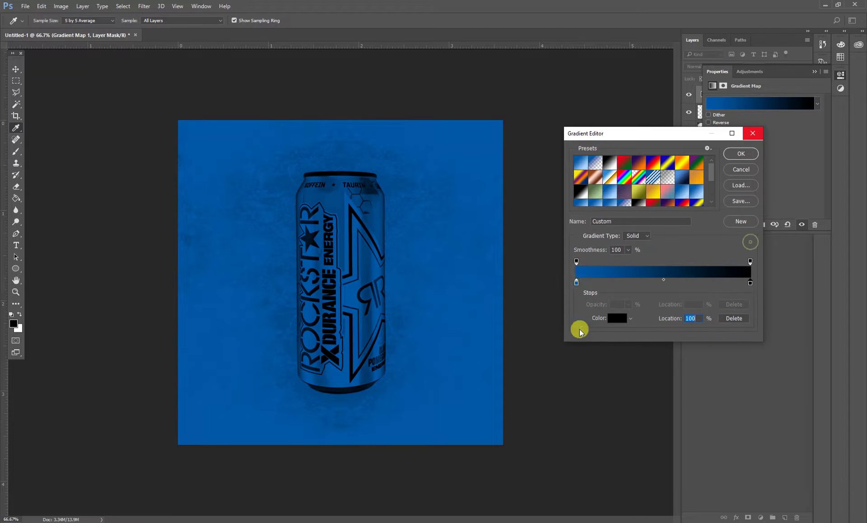
pyautogui.moveTo(576, 283)
pyautogui.mouseDown()
pyautogui.moveTo(701, 283)
pyautogui.moveTo(565, 285)
pyautogui.mouseUp()
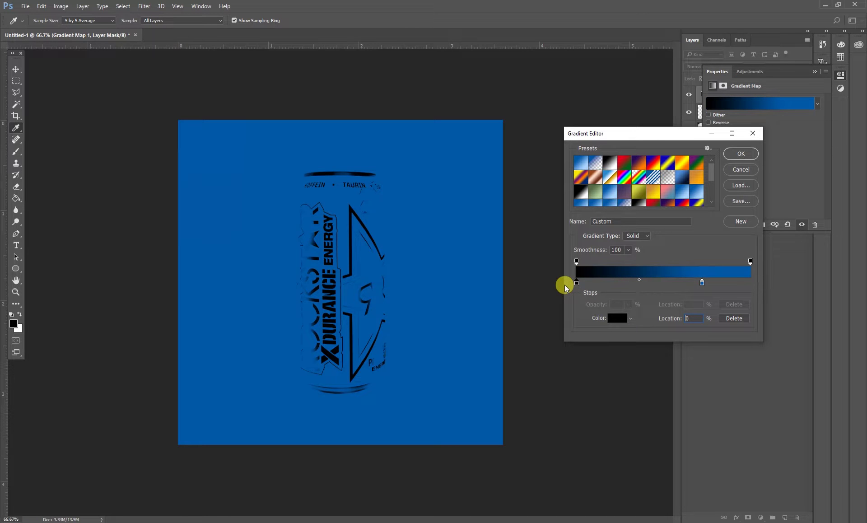
pyautogui.moveTo(703, 283); pyautogui.dragTo(763, 282)
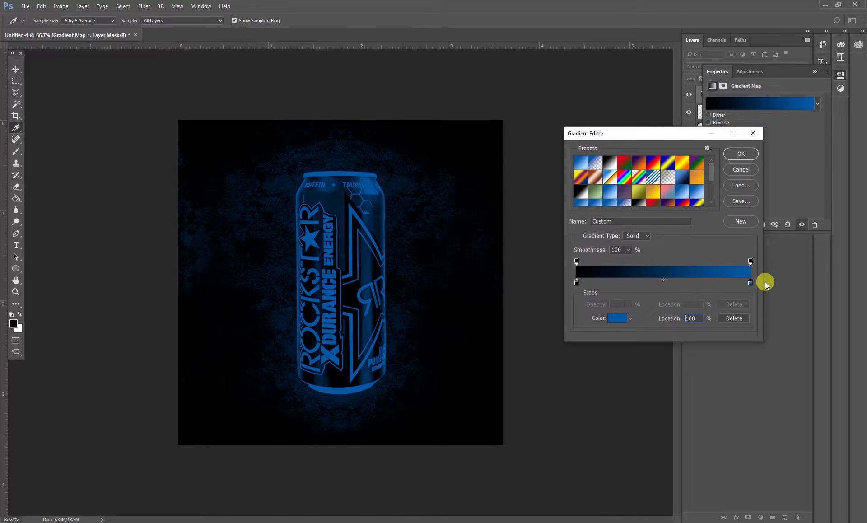
pyautogui.click(741, 153)
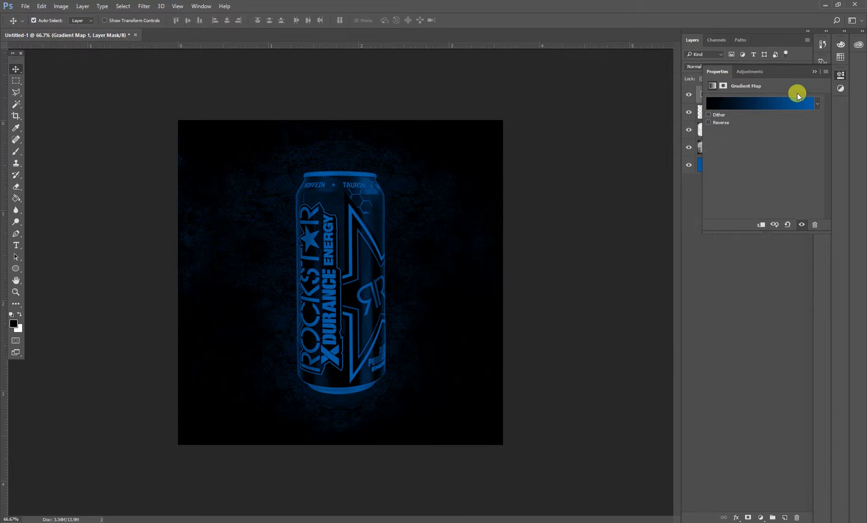
pyautogui.click(813, 71)
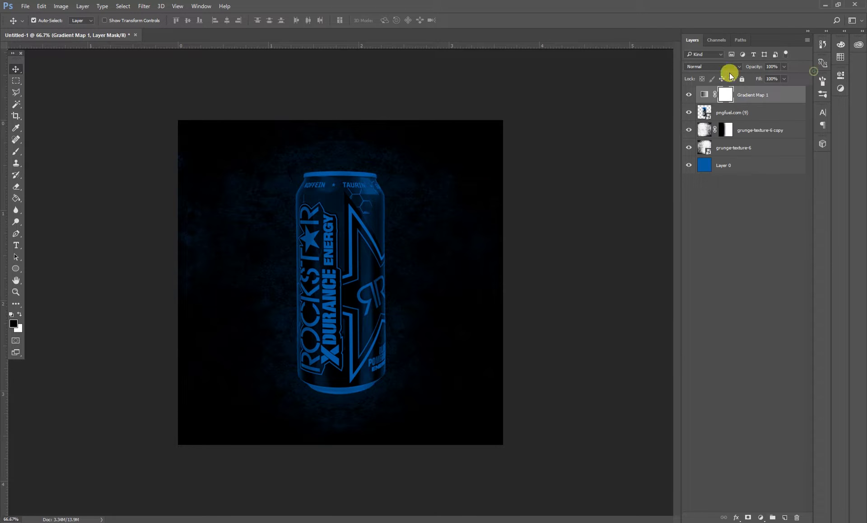
# Pull the gradient map's blue stop slightly inward.
pyautogui.doubleClick(705, 96)
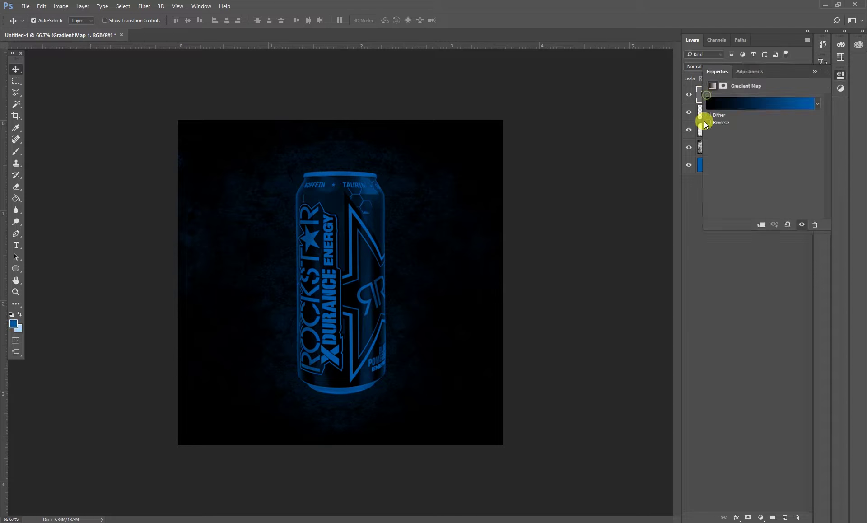
pyautogui.click(772, 102)
pyautogui.moveTo(750, 282); pyautogui.dragTo(721, 284)
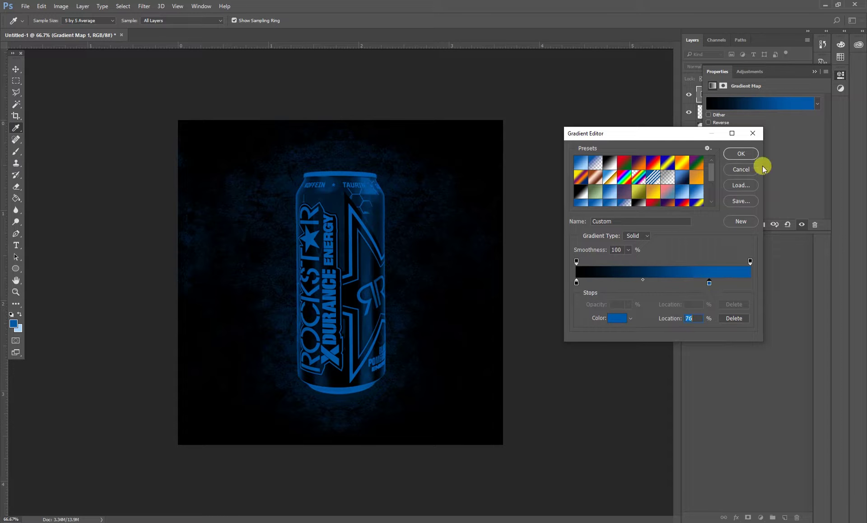
pyautogui.click(741, 154)
pyautogui.click(815, 71)
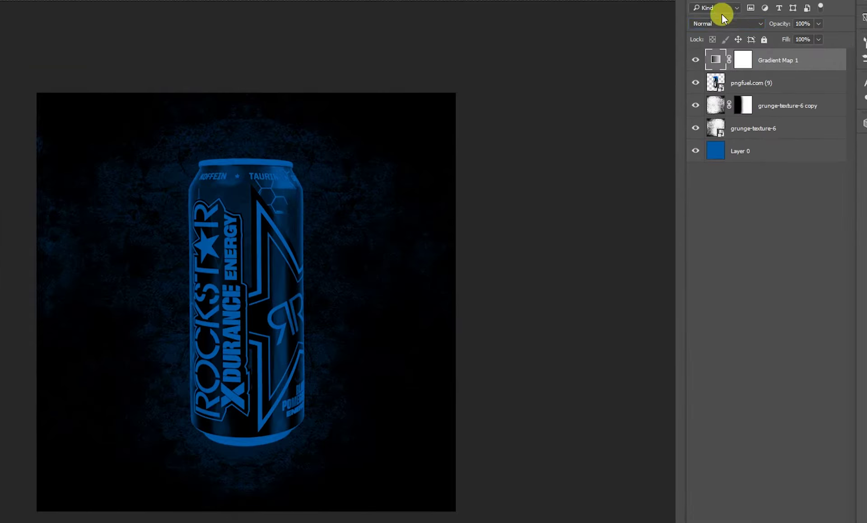
# Set the Gradient Map 1 blend mode to Soft Light after trying Overlay.
pyautogui.click(711, 67)
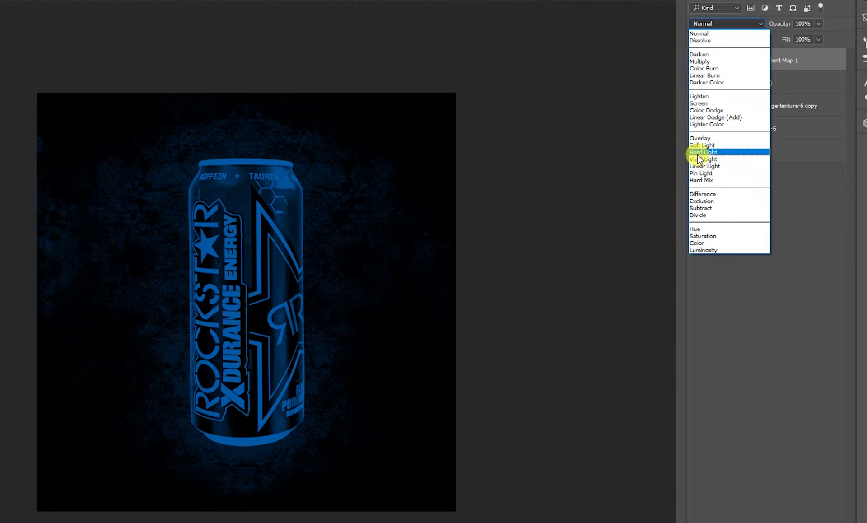
pyautogui.click(695, 138)
pyautogui.click(728, 28)
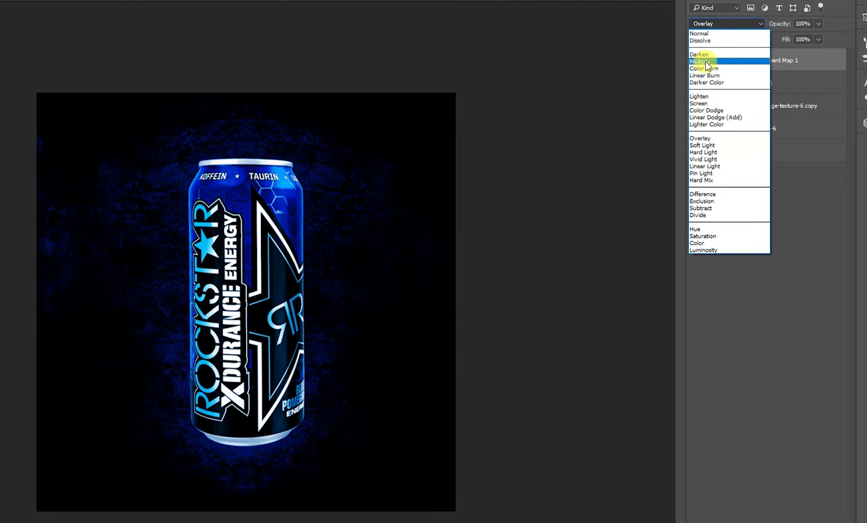
pyautogui.click(701, 144)
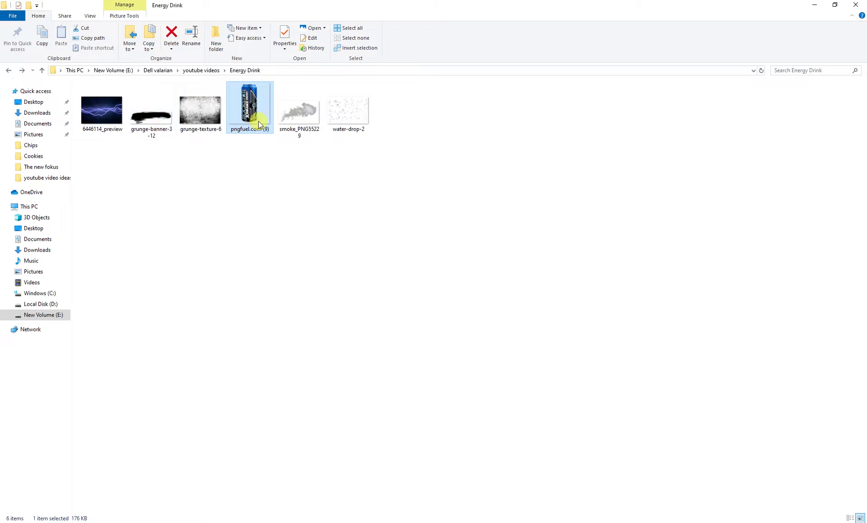
# Place water-drop-2 over the can, rotated 90° and scaled down.
pyautogui.click(379, 118)
pyautogui.moveTo(345, 110)
pyautogui.mouseDown()
pyautogui.moveTo(217, 499)
pyautogui.moveTo(346, 248)
pyautogui.mouseUp()
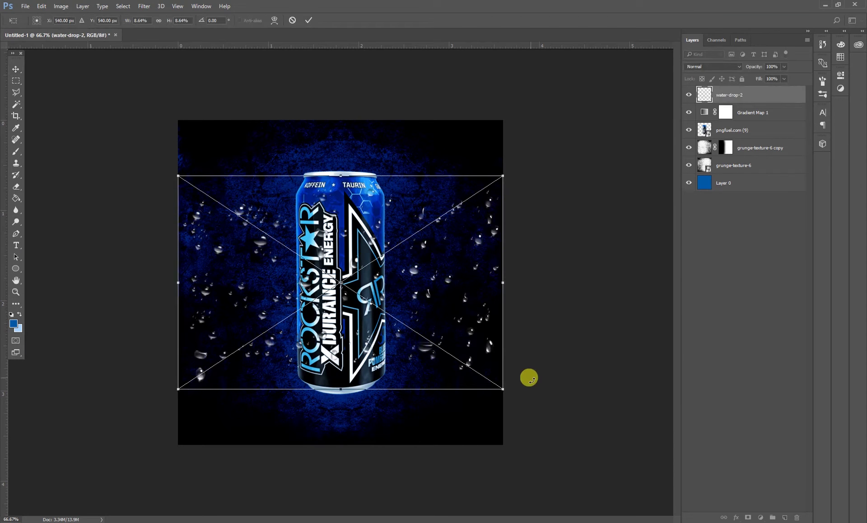
pyautogui.moveTo(515, 406); pyautogui.dragTo(276, 409)
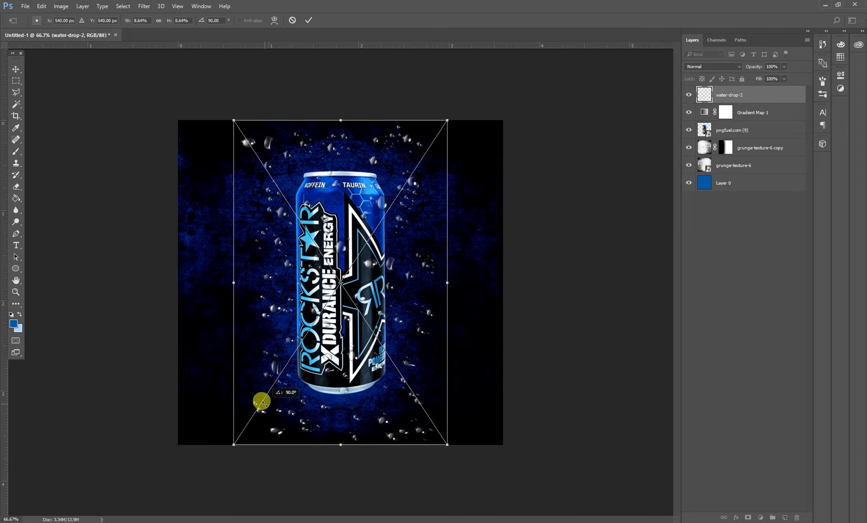
pyautogui.moveTo(447, 445); pyautogui.dragTo(383, 381)
pyautogui.moveTo(361, 342); pyautogui.dragTo(364, 301)
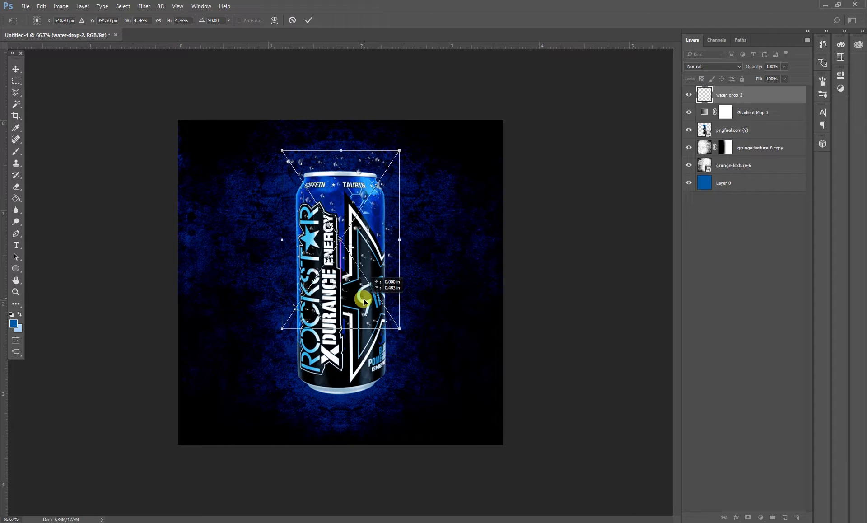
pyautogui.press('Return')
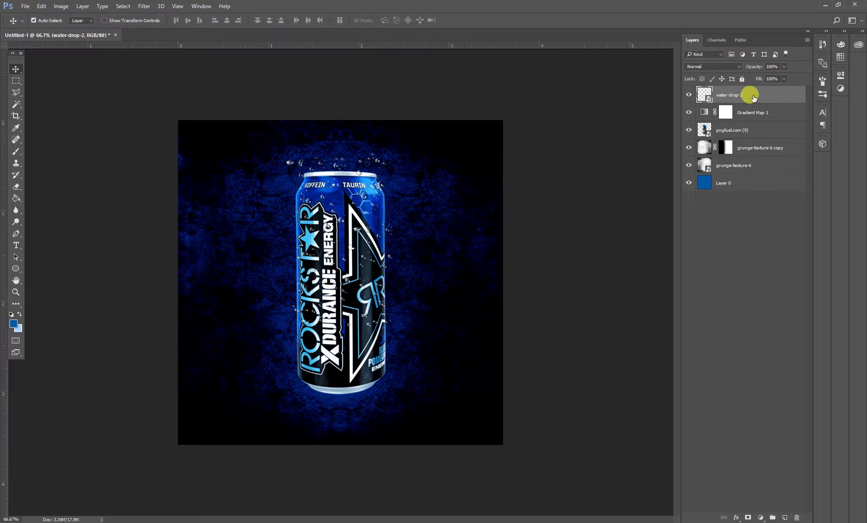
# Duplicate the droplets, move the copy down the can, and merge both layers.
pyautogui.moveTo(753, 98); pyautogui.dragTo(784, 517)
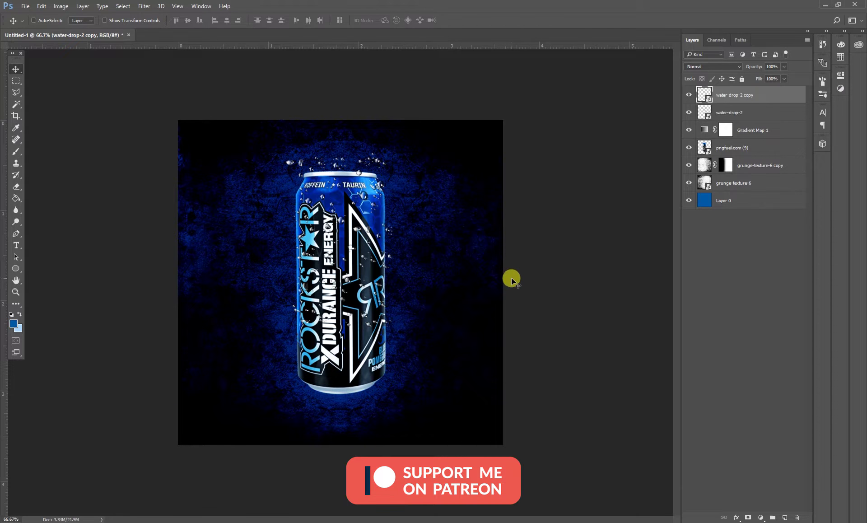
pyautogui.hotkey('ctrl', 't')
pyautogui.moveTo(380, 170); pyautogui.dragTo(380, 343)
pyautogui.press('Return')
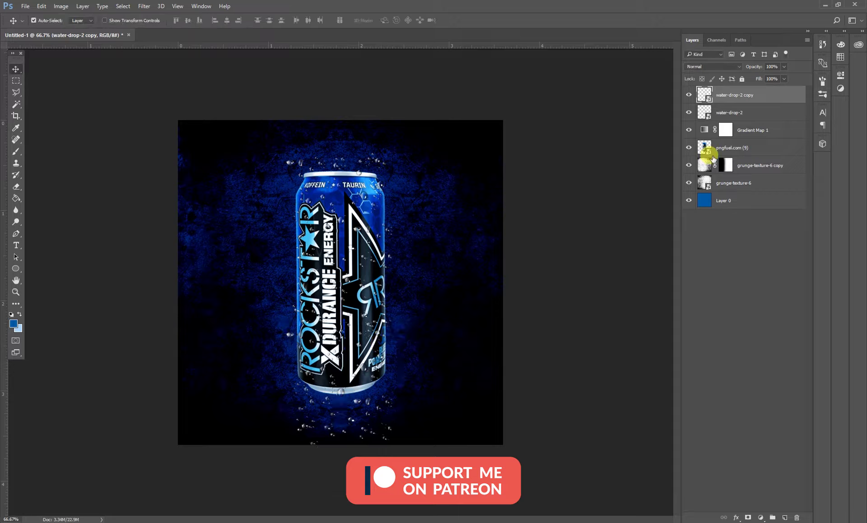
pyautogui.keyDown('shift'); pyautogui.click(752, 109); pyautogui.keyUp('shift')
pyautogui.hotkey('ctrl', 'e')
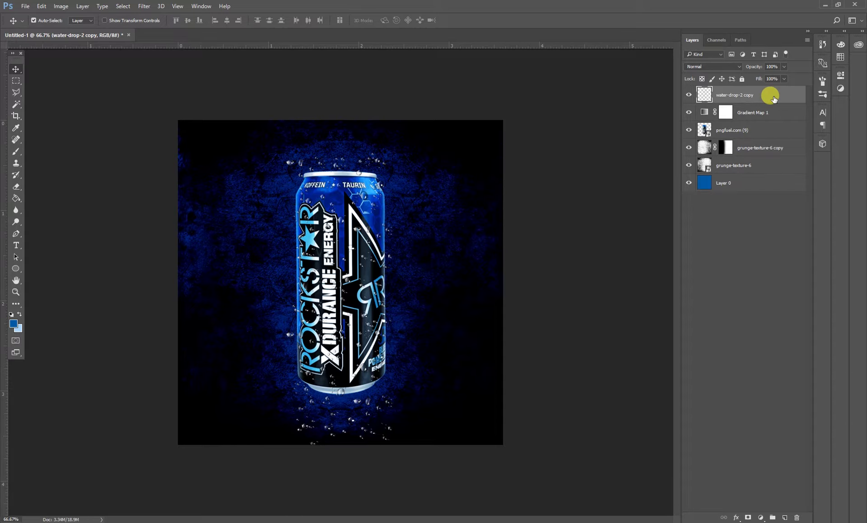
# Move the droplet layer below Gradient Map 1 and clip it to the can.
pyautogui.moveTo(773, 101); pyautogui.dragTo(774, 121)
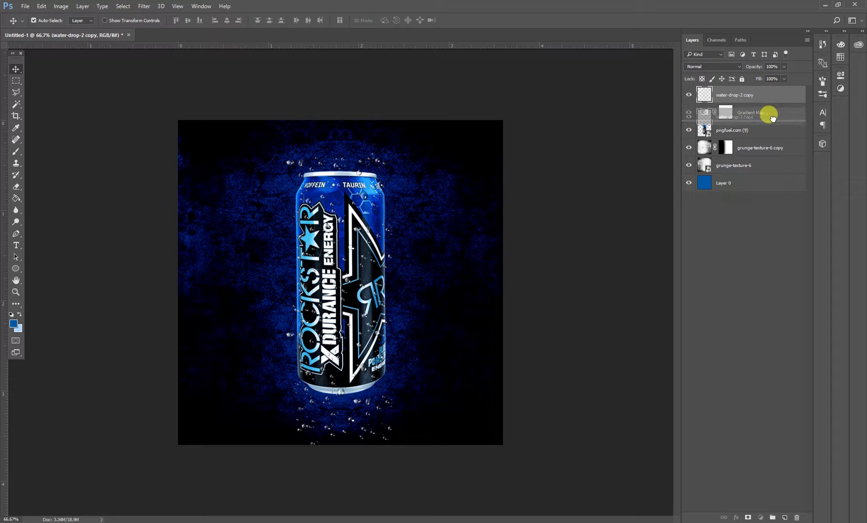
pyautogui.rightClick(777, 111)
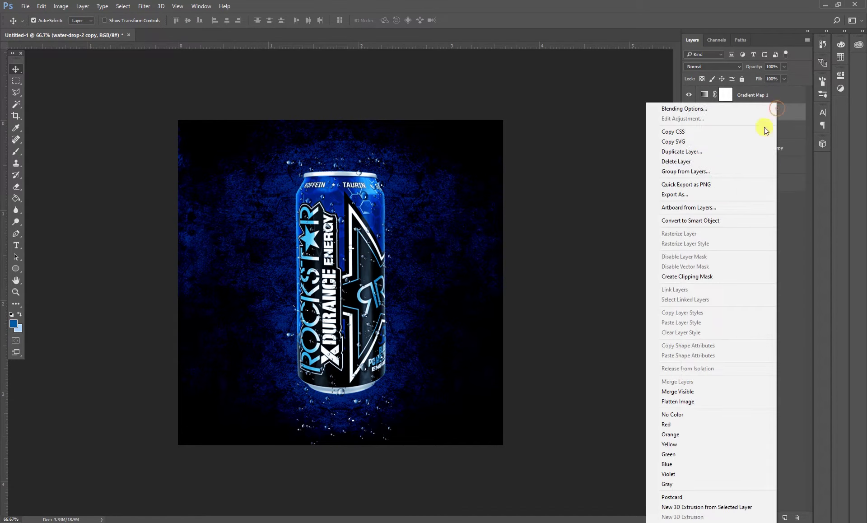
pyautogui.click(673, 276)
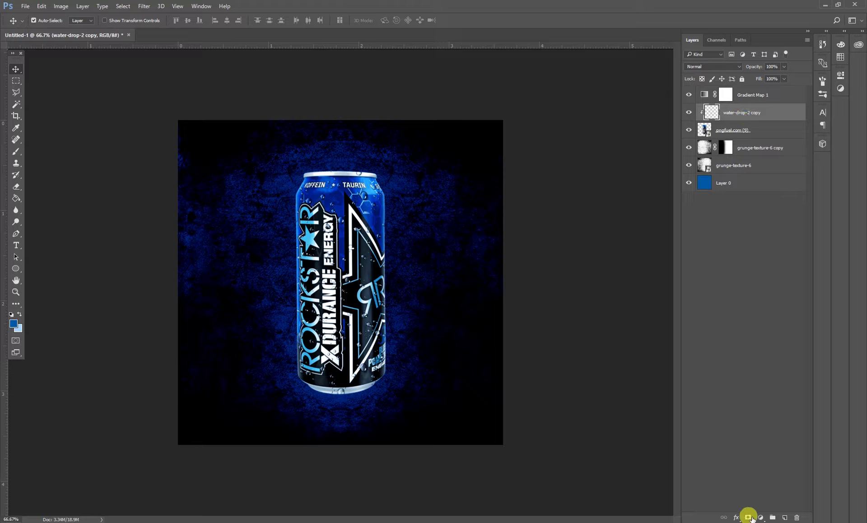
# Add a layer mask and paint away droplets along the can's bottom.
pyautogui.click(748, 517)
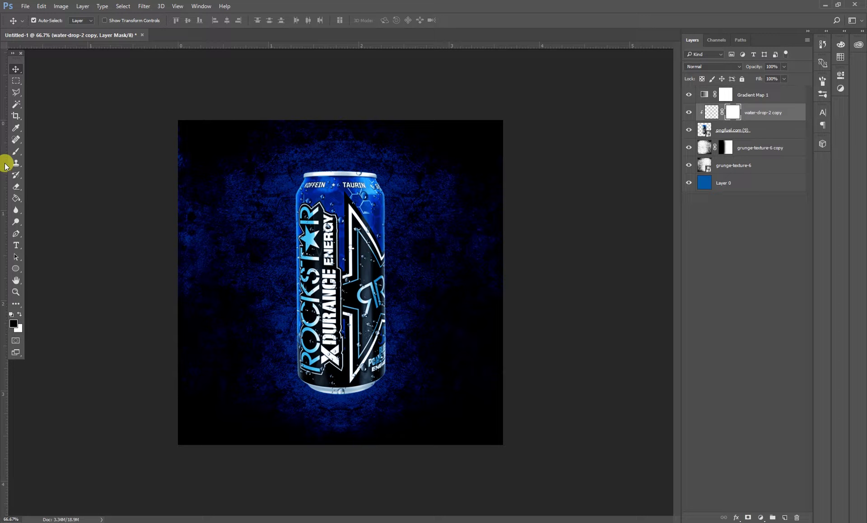
pyautogui.click(16, 152)
pyautogui.press('[')
pyautogui.press('[')
pyautogui.press('[')
pyautogui.moveTo(333, 400)
pyautogui.mouseDown()
pyautogui.moveTo(342, 391)
pyautogui.moveTo(228, 400)
pyautogui.moveTo(370, 382)
pyautogui.moveTo(368, 392)
pyautogui.moveTo(1, 98)
pyautogui.mouseUp()
pyautogui.click(12, 68)
pyautogui.click(570, 264)
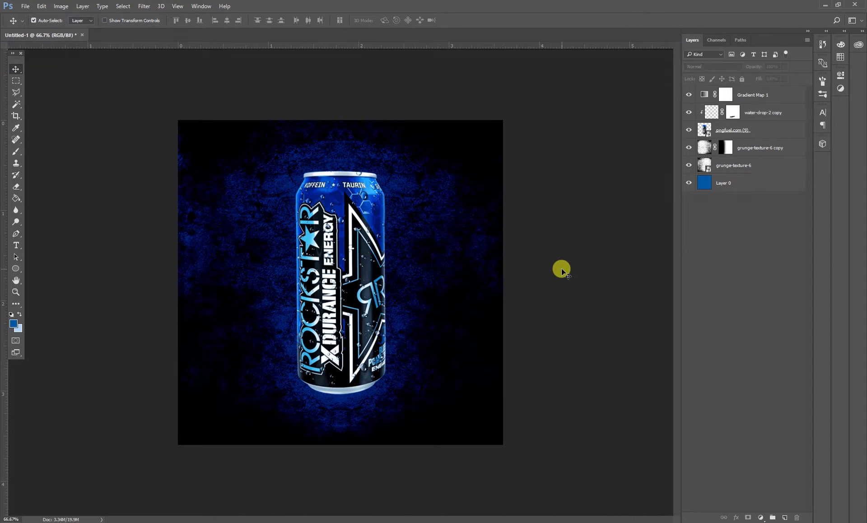
pyautogui.click(15, 268)
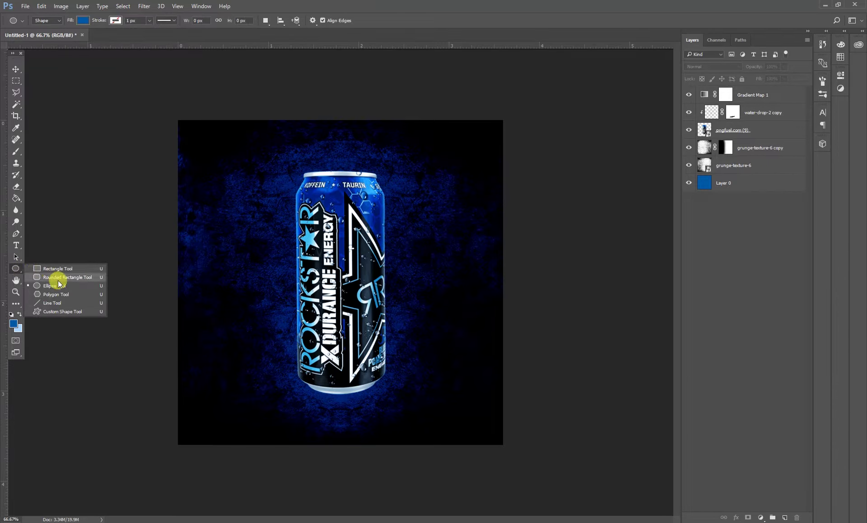
# Draw a wide black ellipse beneath the can and move Ellipse 1 below the can layer.
pyautogui.click(59, 285)
pyautogui.moveTo(160, 373)
pyautogui.mouseDown()
pyautogui.moveTo(490, 429)
pyautogui.moveTo(533, 419)
pyautogui.mouseUp()
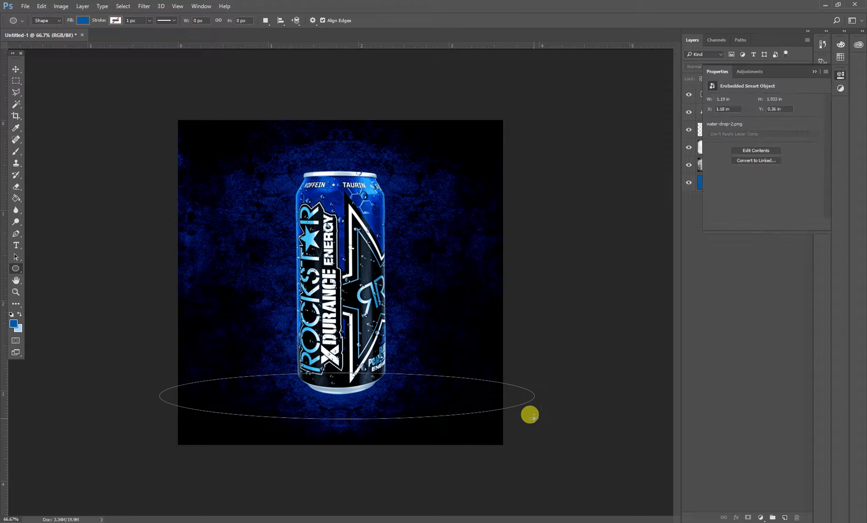
pyautogui.click(812, 72)
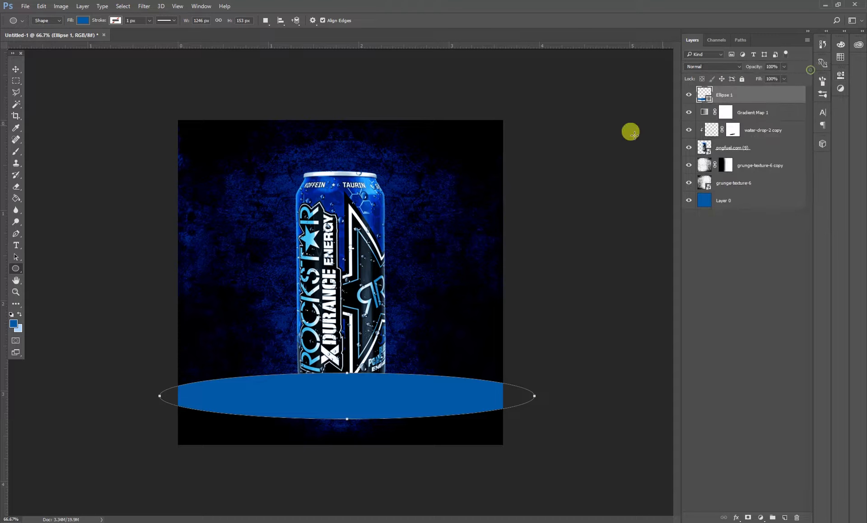
pyautogui.click(85, 21)
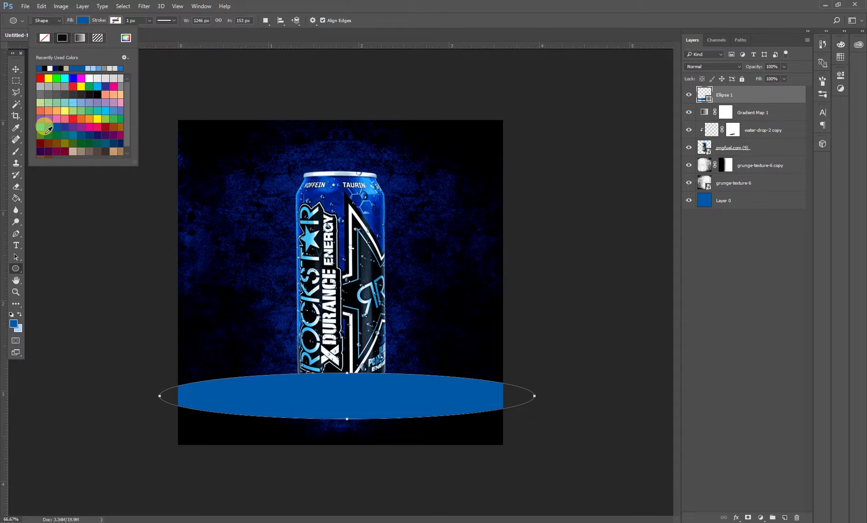
pyautogui.click(97, 96)
pyautogui.click(16, 69)
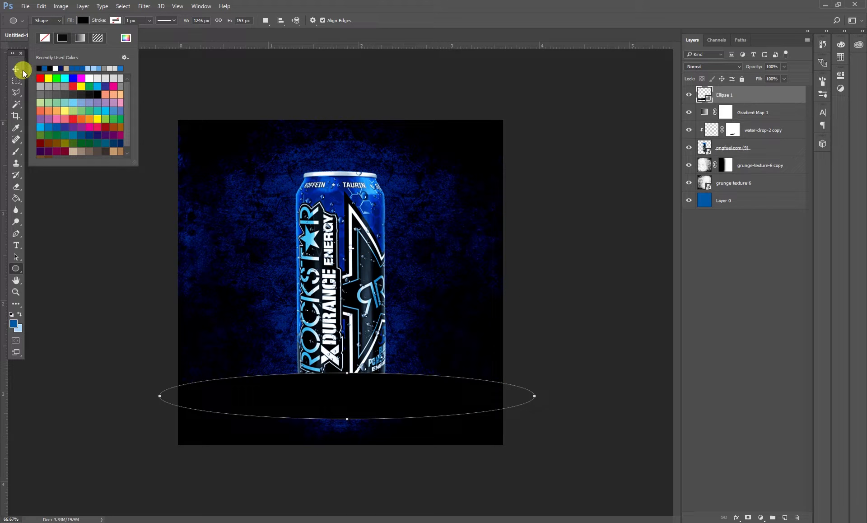
pyautogui.moveTo(774, 100)
pyautogui.mouseDown()
pyautogui.moveTo(747, 107)
pyautogui.moveTo(745, 154)
pyautogui.mouseUp()
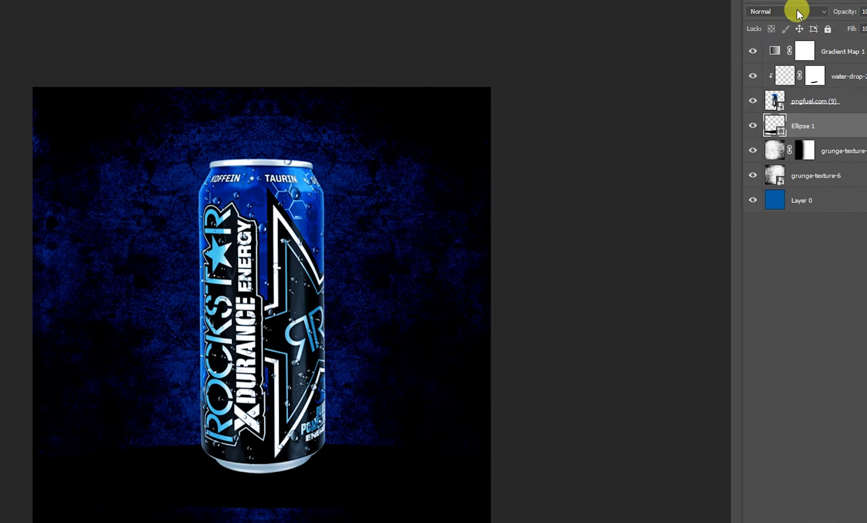
pyautogui.click(720, 66)
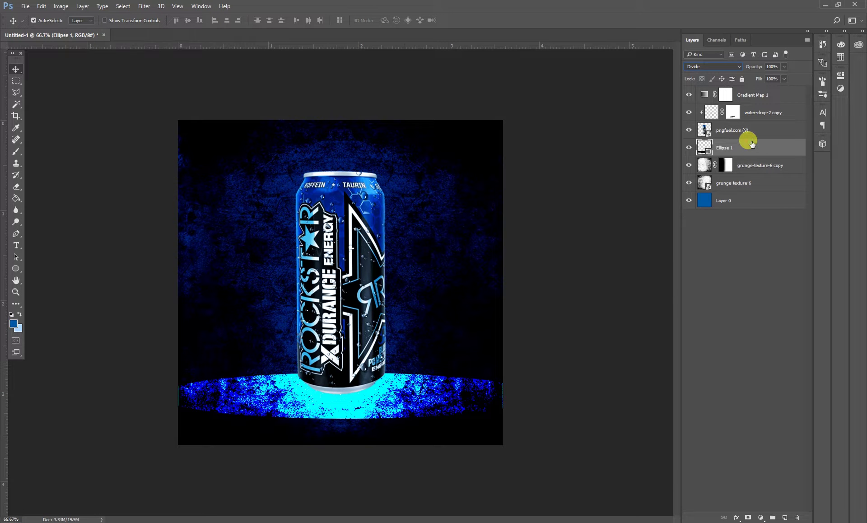
# Apply an 11.1-pixel Gaussian Blur to Ellipse 1 as a smart filter.
pyautogui.click(144, 6)
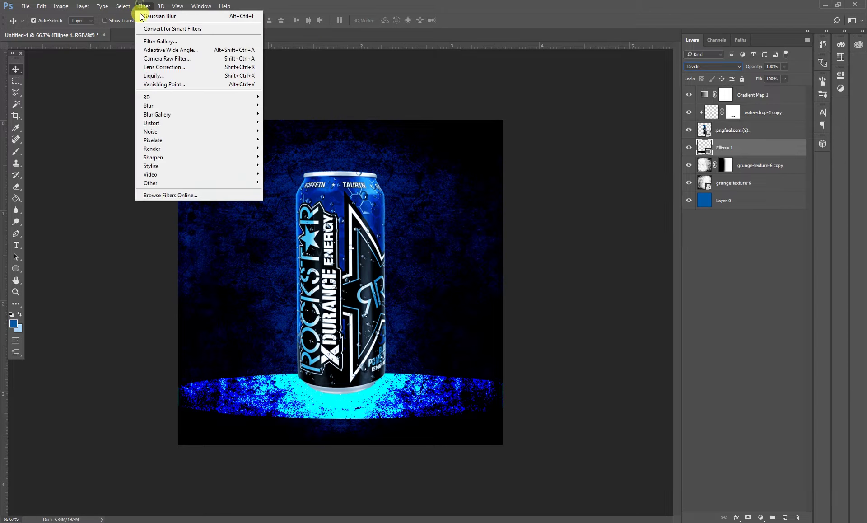
pyautogui.click(299, 132)
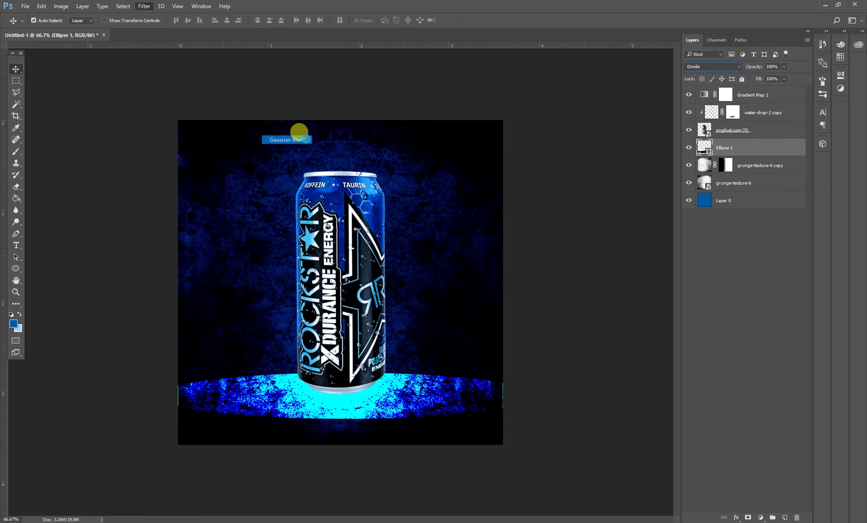
pyautogui.click(341, 200)
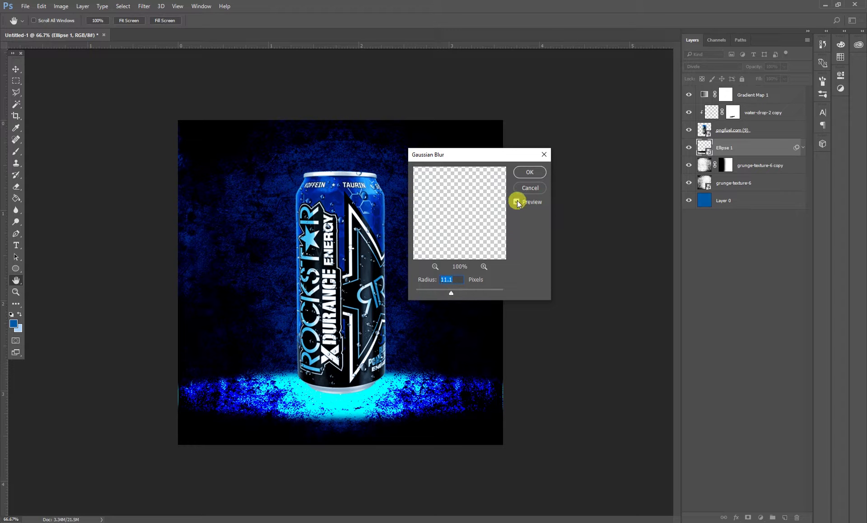
pyautogui.click(530, 173)
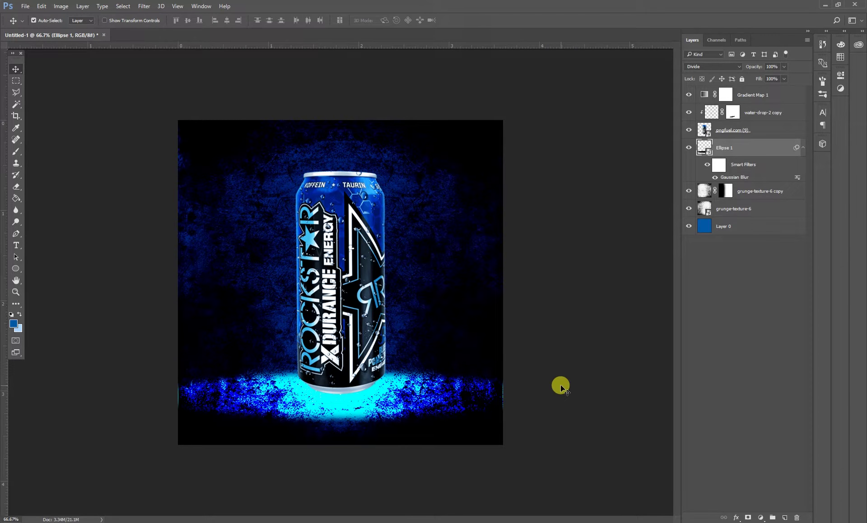
# Stretch the blurred ellipse taller to about 119% height.
pyautogui.hotkey('ctrl', 't')
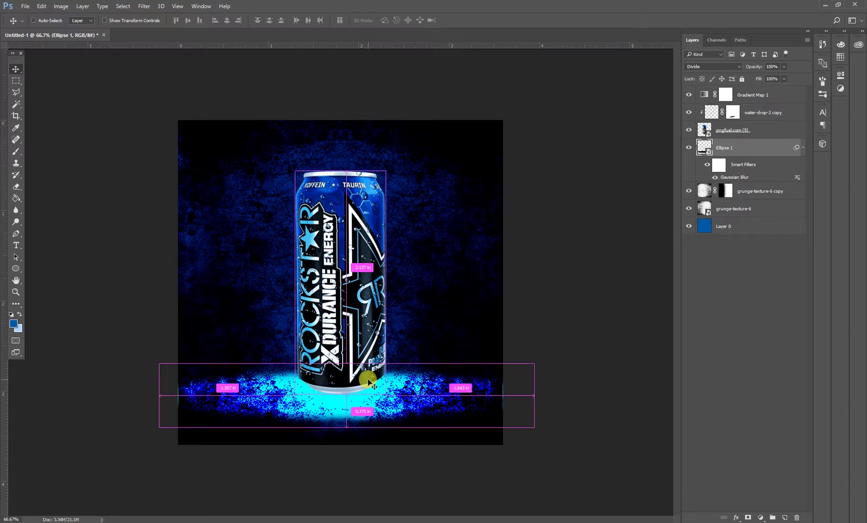
pyautogui.click(378, 205)
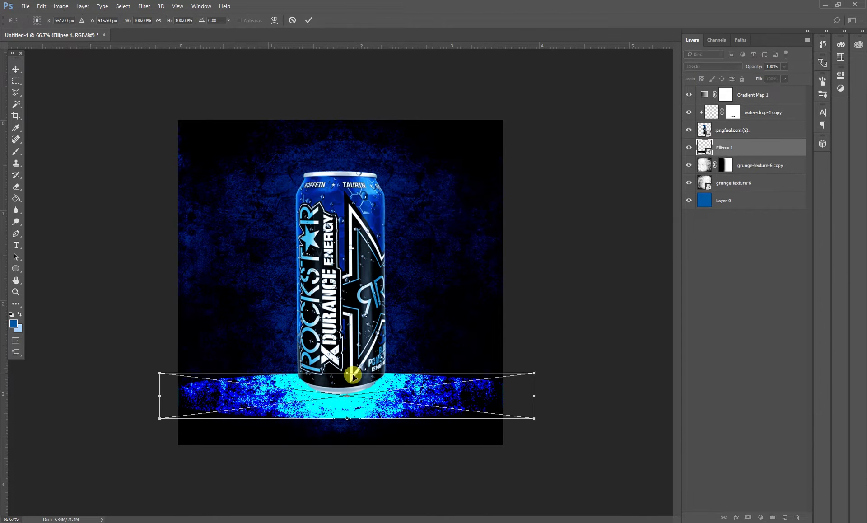
pyautogui.moveTo(346, 373); pyautogui.dragTo(348, 363)
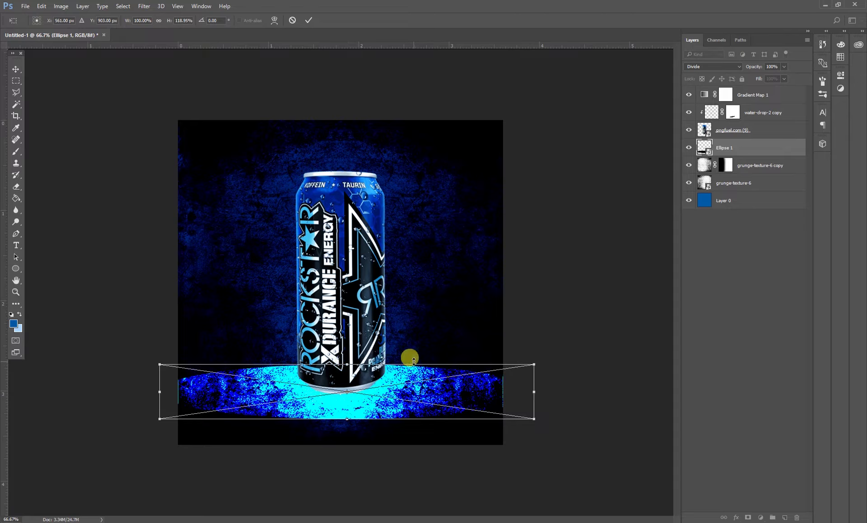
pyautogui.press('Return')
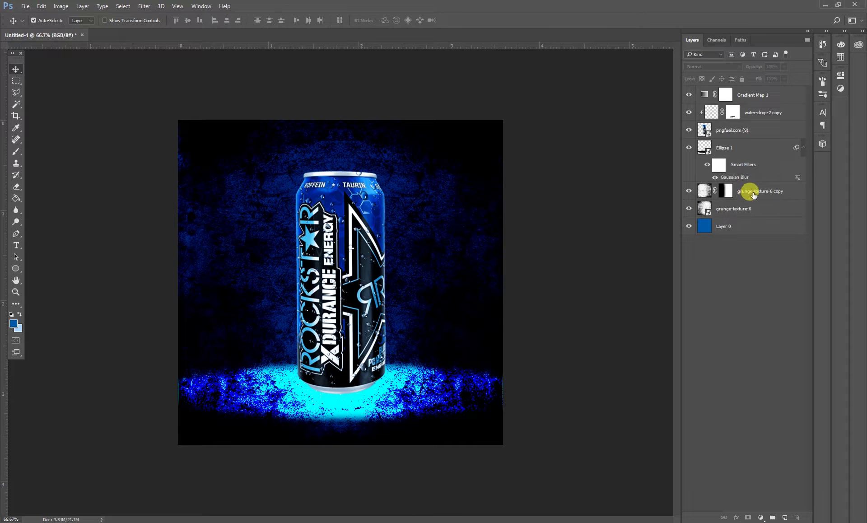
# Widen the grunge-texture-6 layer slightly past the left edge.
pyautogui.click(753, 194)
pyautogui.click(744, 211)
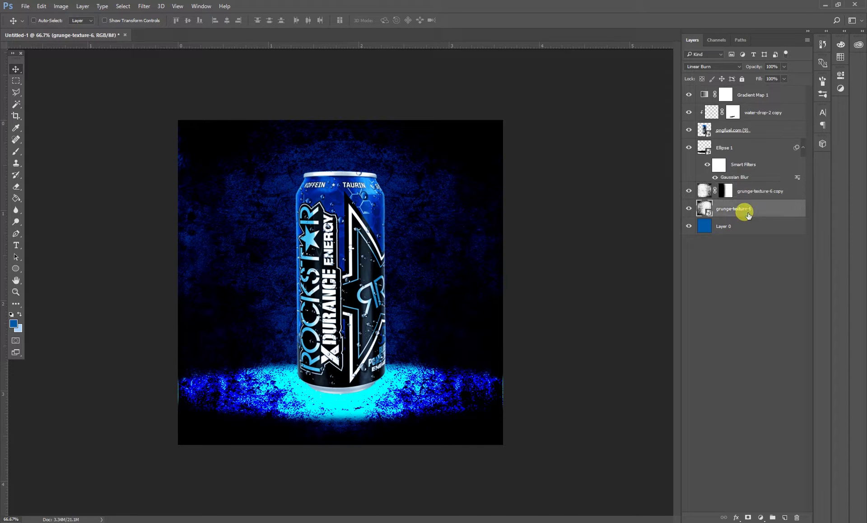
pyautogui.hotkey('ctrl', 't')
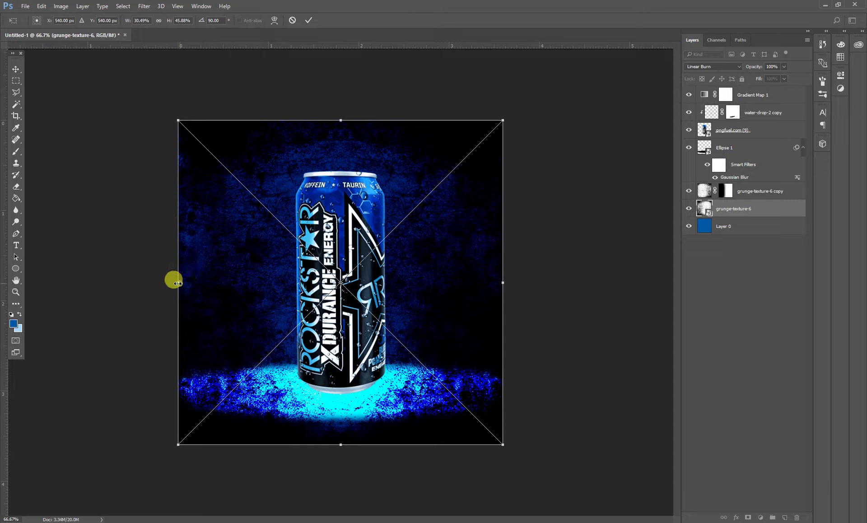
pyautogui.moveTo(176, 283); pyautogui.dragTo(174, 283)
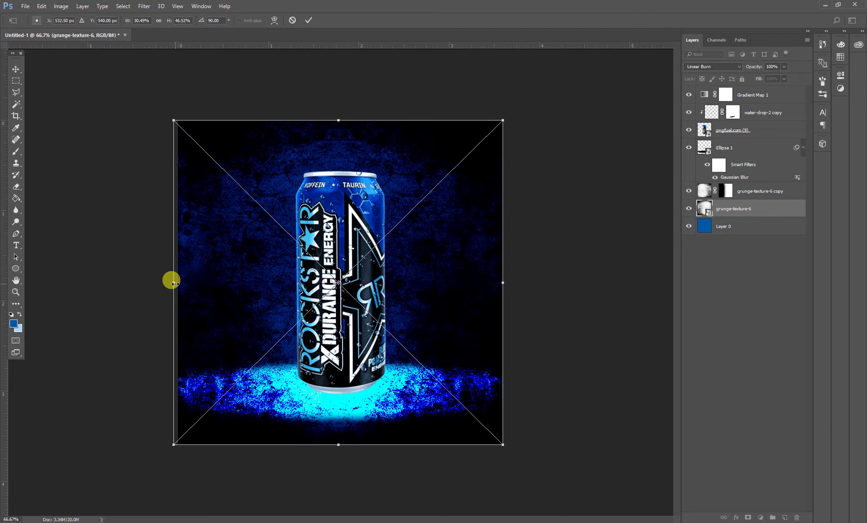
pyautogui.press('Return')
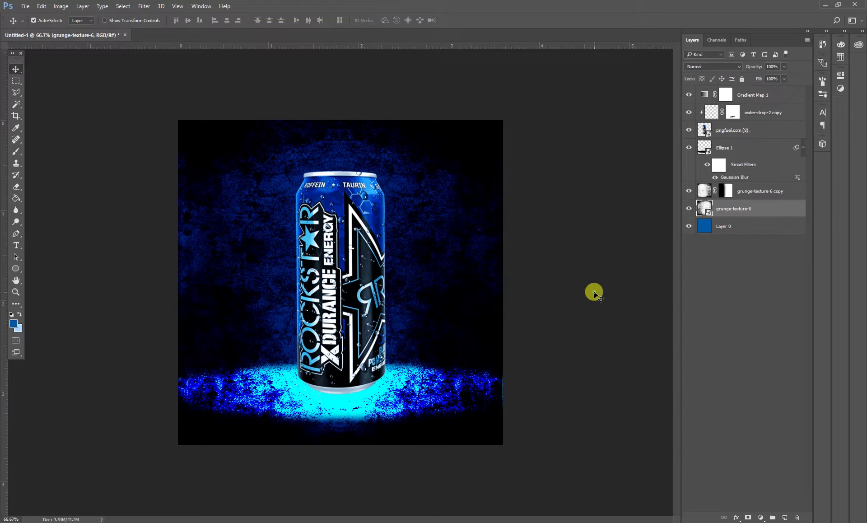
pyautogui.click(594, 293)
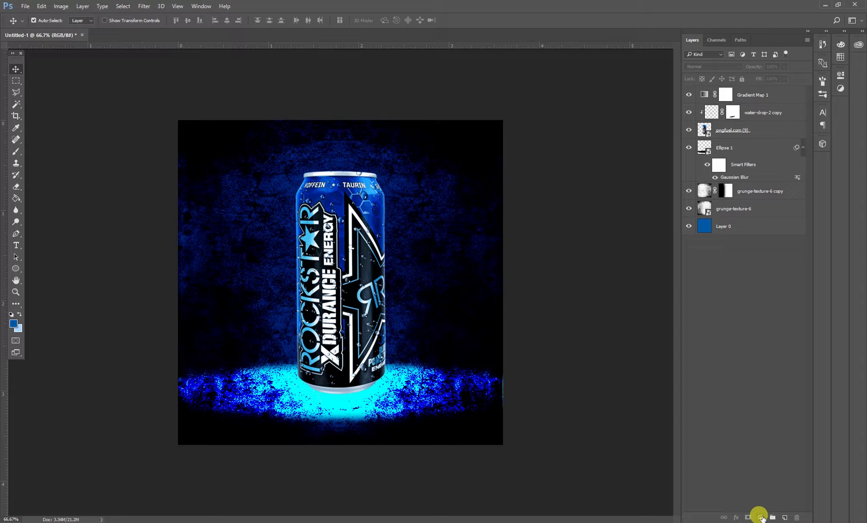
# On a new layer, paint a soft blue glow over the can with a size-150 brush.
pyautogui.click(785, 518)
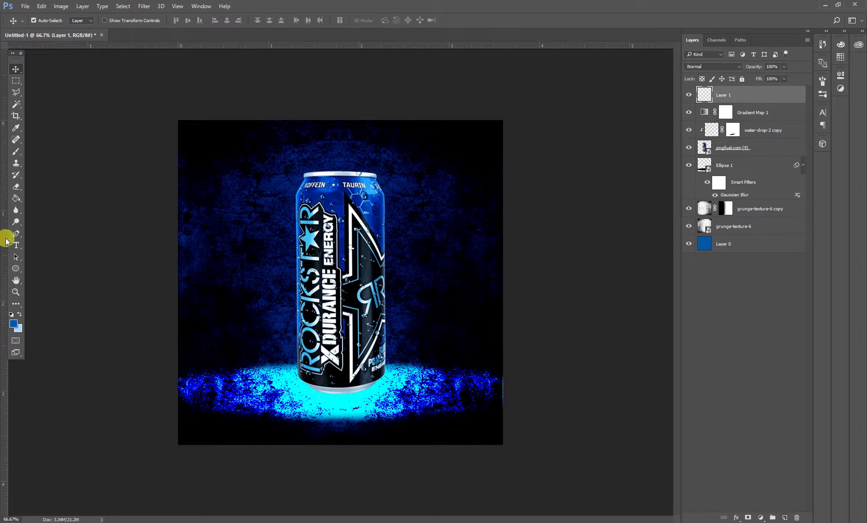
pyautogui.click(15, 152)
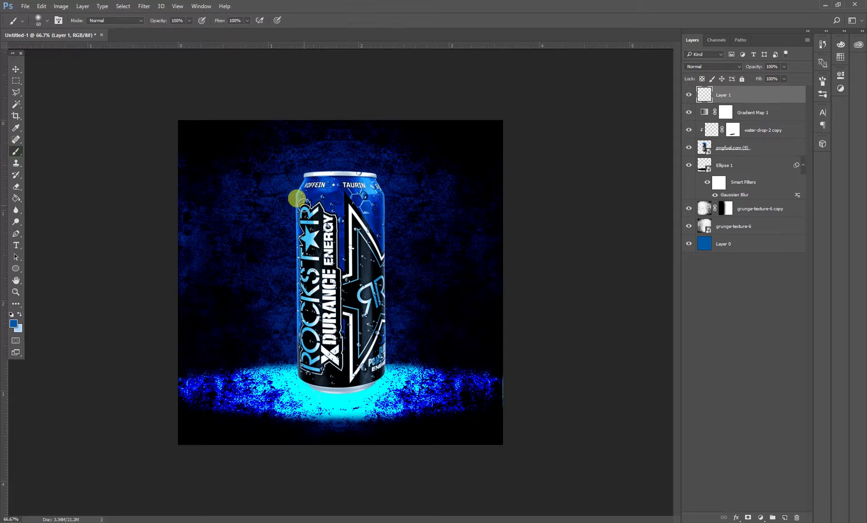
pyautogui.press(']')
pyautogui.press(']')
pyautogui.press(']')
pyautogui.moveTo(290, 167)
pyautogui.mouseDown()
pyautogui.moveTo(276, 244)
pyautogui.moveTo(287, 361)
pyautogui.moveTo(298, 381)
pyautogui.moveTo(365, 356)
pyautogui.moveTo(364, 232)
pyautogui.moveTo(359, 171)
pyautogui.moveTo(322, 152)
pyautogui.moveTo(281, 150)
pyautogui.mouseUp()
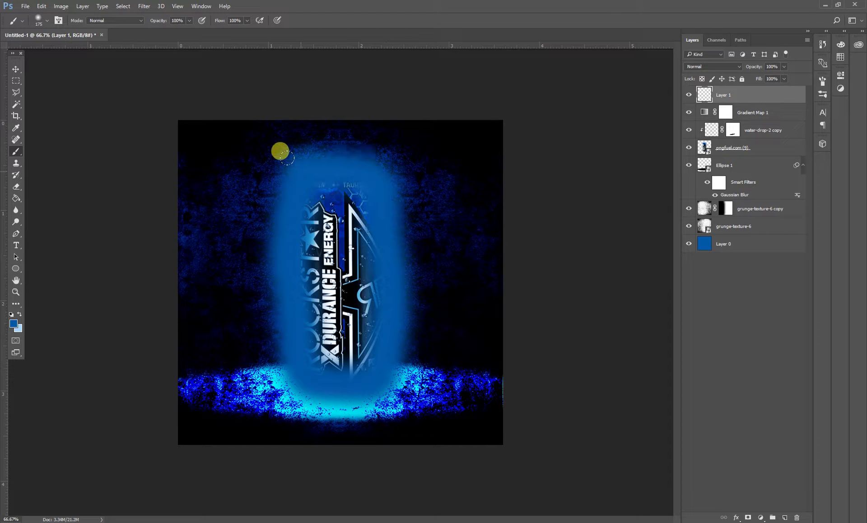
pyautogui.click(15, 69)
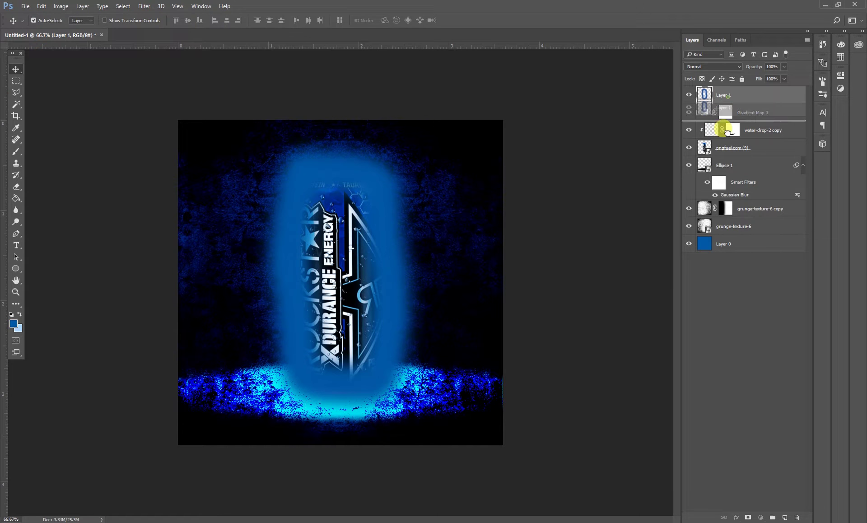
# Move the glow layer beneath the can and blend it in Hard Mix.
pyautogui.moveTo(717, 116); pyautogui.dragTo(728, 195)
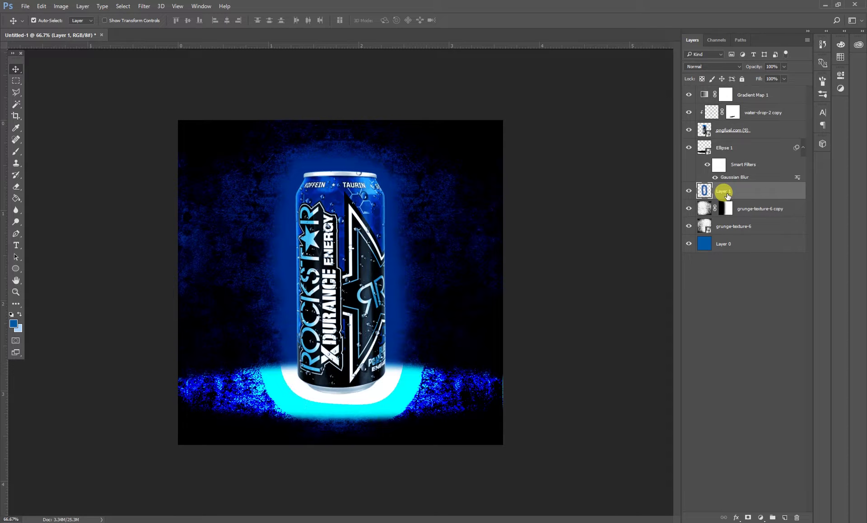
pyautogui.click(700, 66)
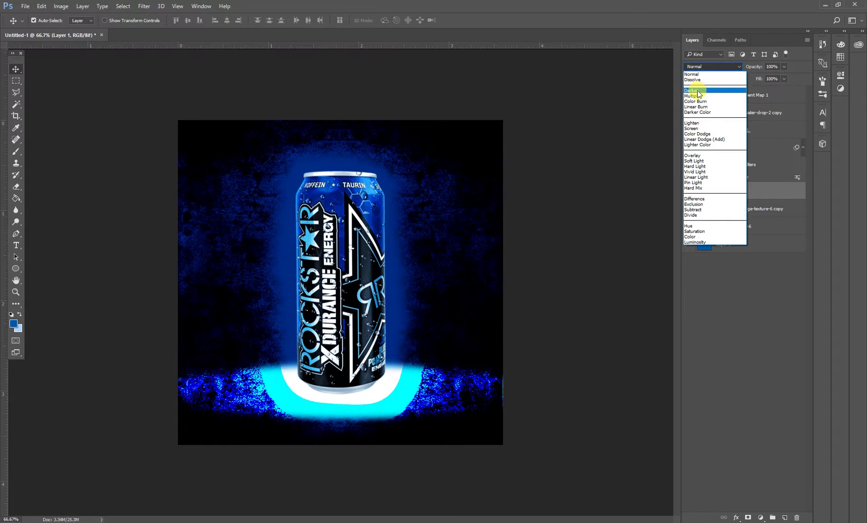
pyautogui.click(697, 93)
pyautogui.click(699, 66)
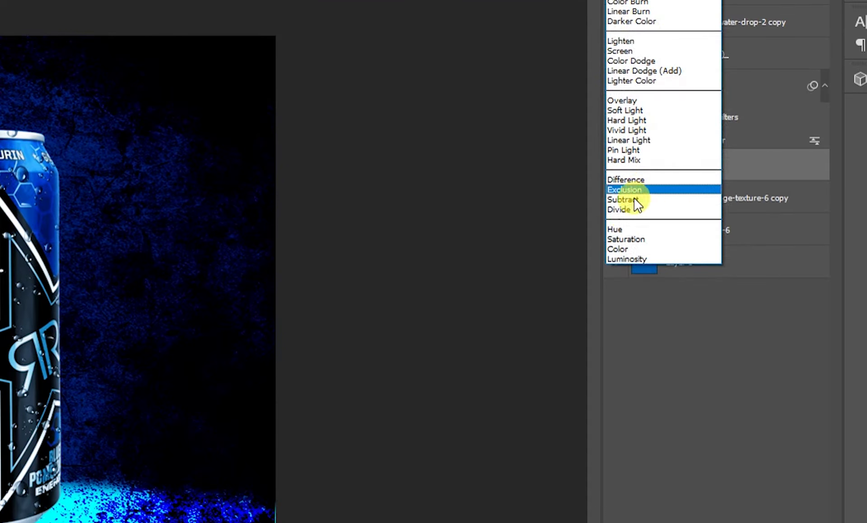
pyautogui.click(630, 160)
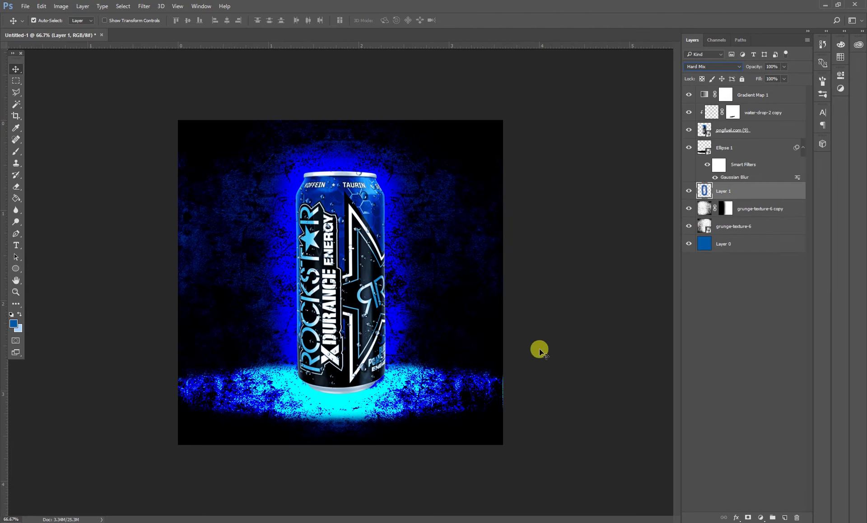
pyautogui.click(555, 344)
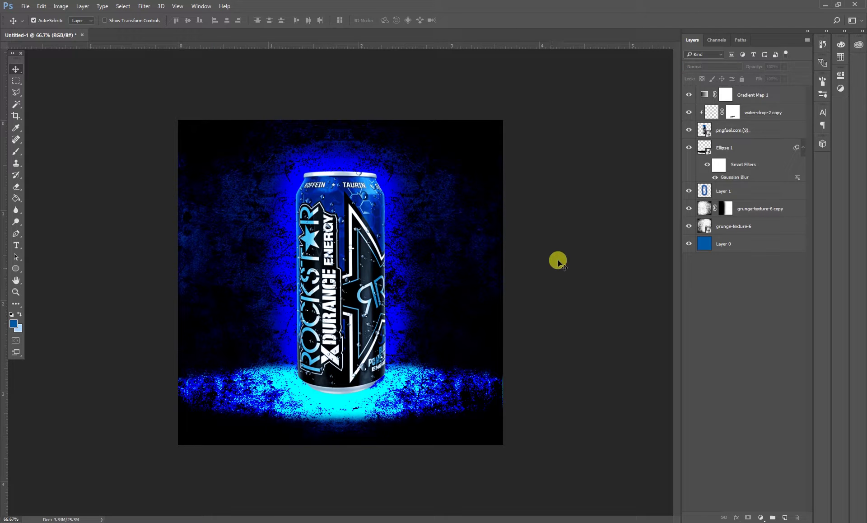
pyautogui.click(730, 132)
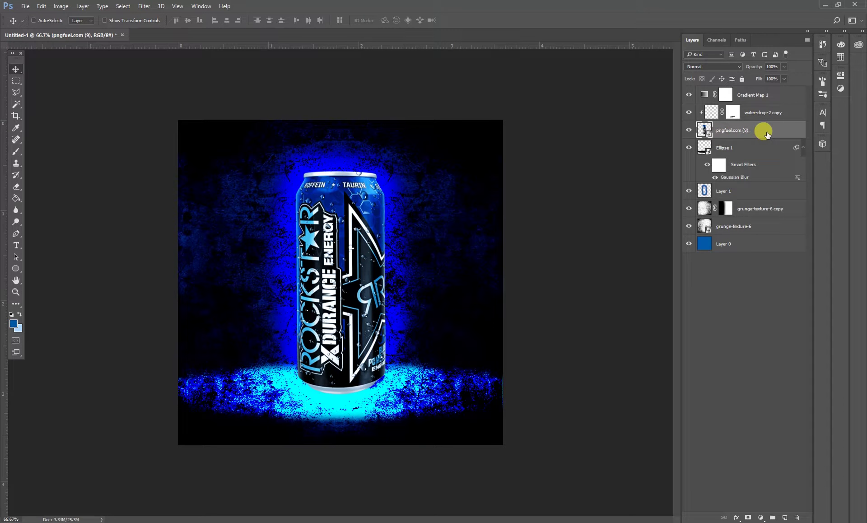
# Add a new empty Layer 2 above the can and test a brush stroke, then undo it.
pyautogui.click(802, 492)
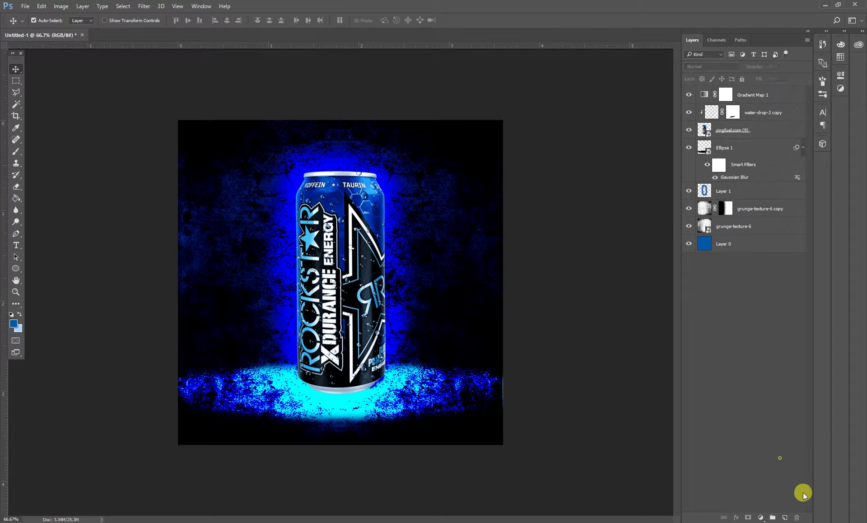
pyautogui.click(785, 517)
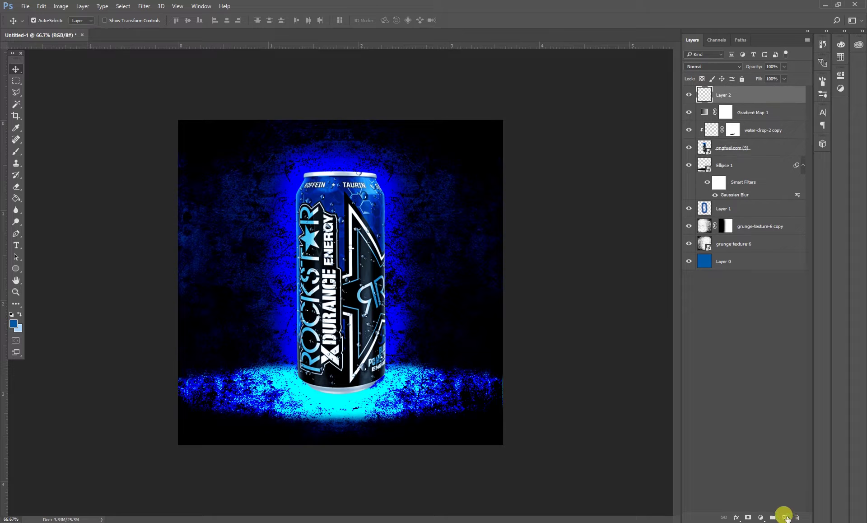
pyautogui.click(15, 151)
pyautogui.moveTo(279, 181); pyautogui.dragTo(277, 244)
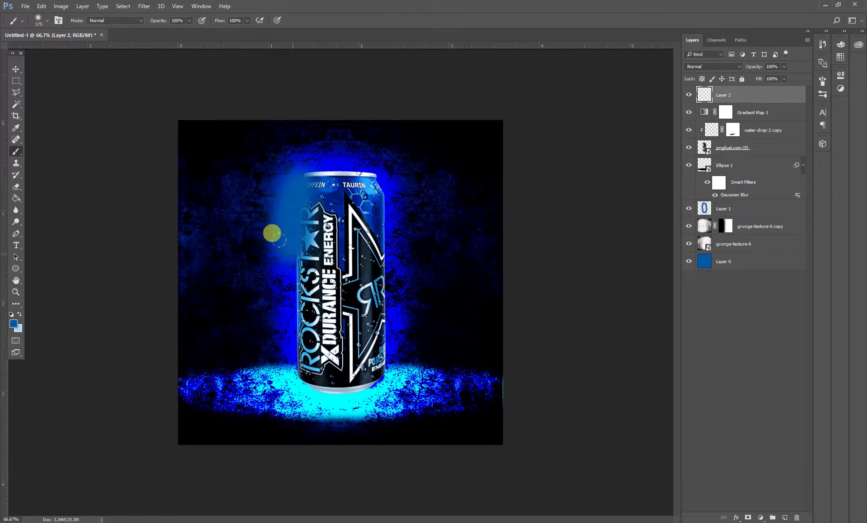
pyautogui.hotkey('ctrl', 'z')
# Move Gradient Map 1 to the top of the stack and clip Layer 2 to the can.
pyautogui.rightClick(761, 91)
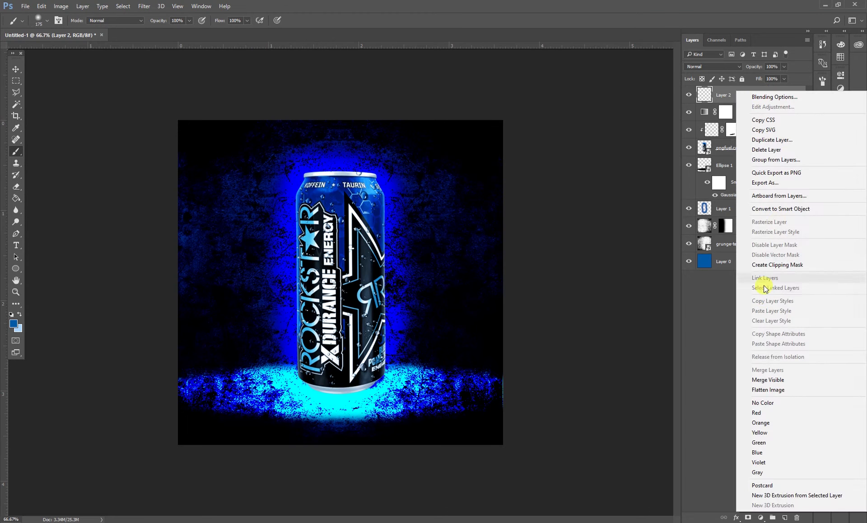
pyautogui.click(691, 101)
pyautogui.moveTo(705, 111)
pyautogui.mouseDown()
pyautogui.moveTo(746, 119)
pyautogui.moveTo(744, 93)
pyautogui.mouseUp()
pyautogui.rightClick(746, 103)
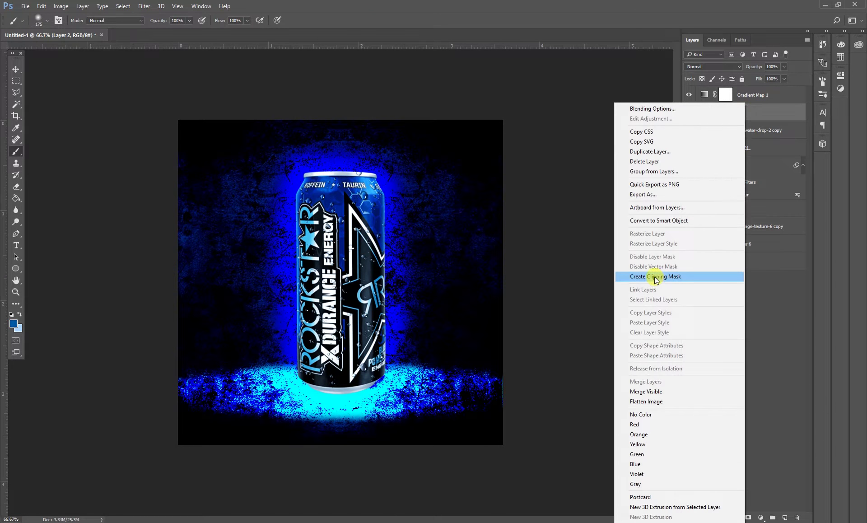
pyautogui.click(676, 278)
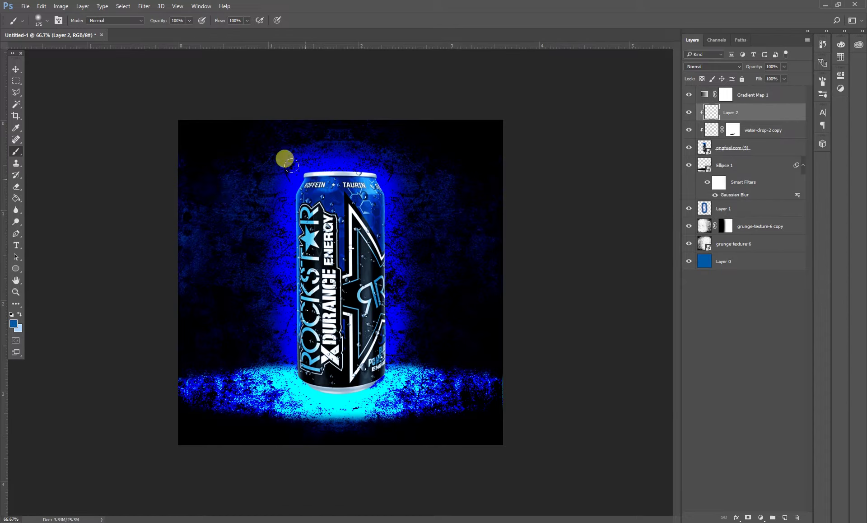
# Paint over the can's left and right sides on Layer 2 and set it to Color Dodge.
pyautogui.moveTo(287, 168); pyautogui.dragTo(284, 364)
pyautogui.moveTo(377, 141); pyautogui.dragTo(370, 291)
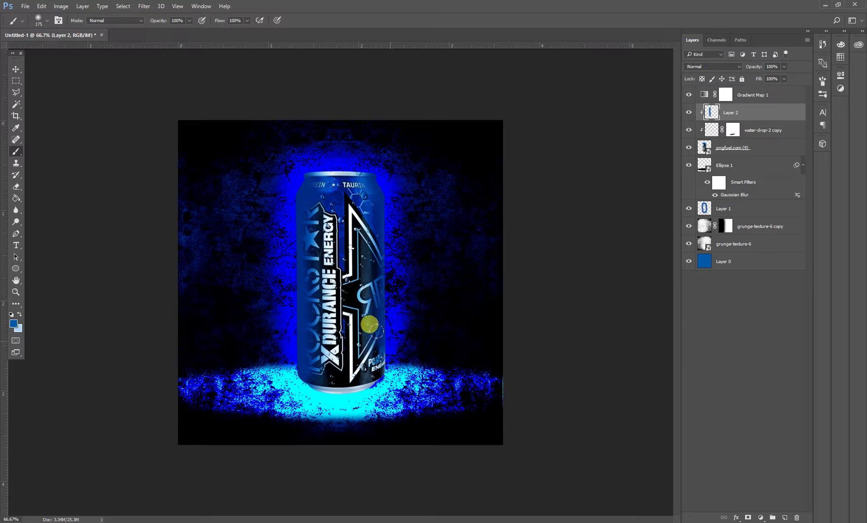
pyautogui.moveTo(371, 291); pyautogui.dragTo(370, 357)
pyautogui.click(704, 67)
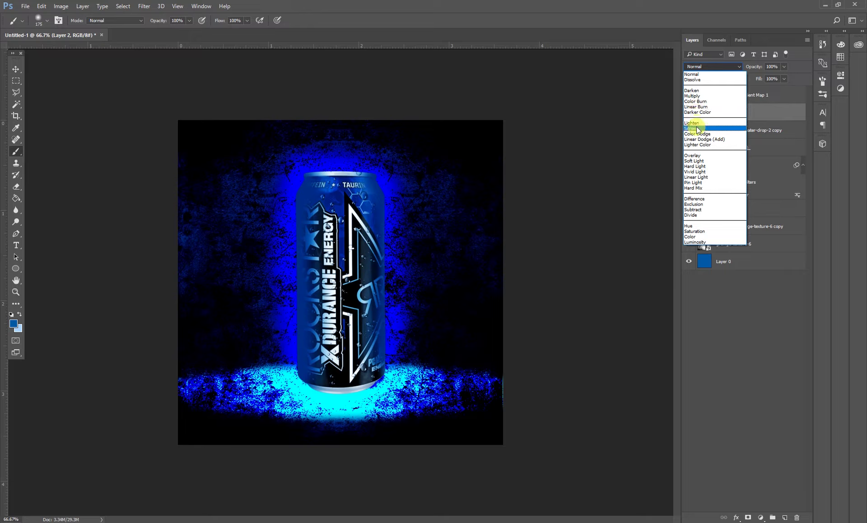
pyautogui.click(697, 134)
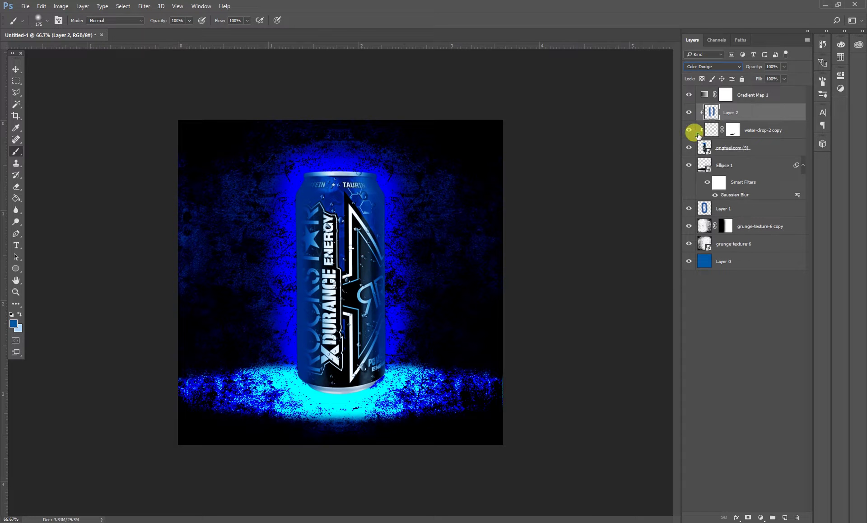
pyautogui.click(16, 69)
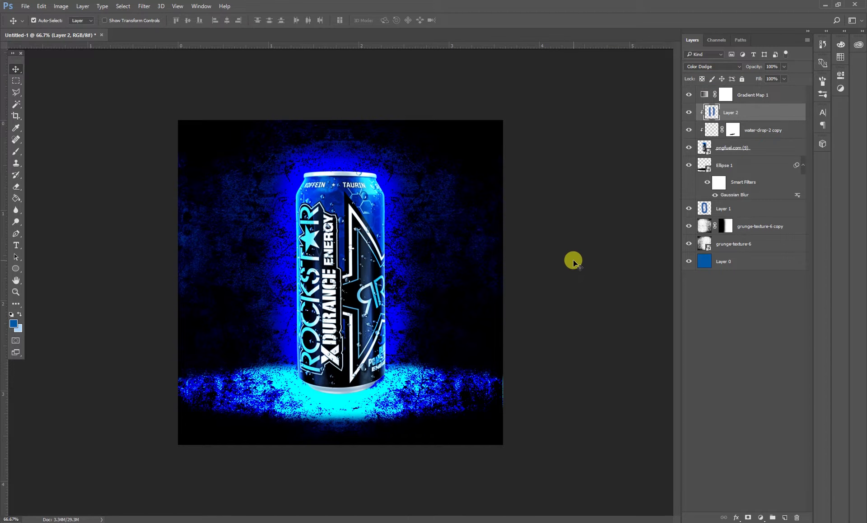
# Duplicate Layer 2 for a stronger glow, comparing the effect by toggling visibility.
pyautogui.click(684, 116)
pyautogui.click(687, 114)
pyautogui.press('ctrl')
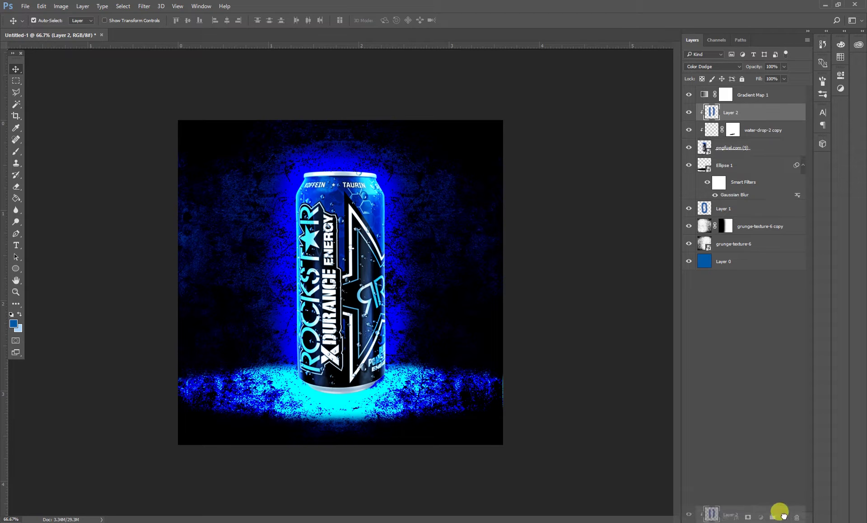
pyautogui.moveTo(762, 116); pyautogui.dragTo(784, 517)
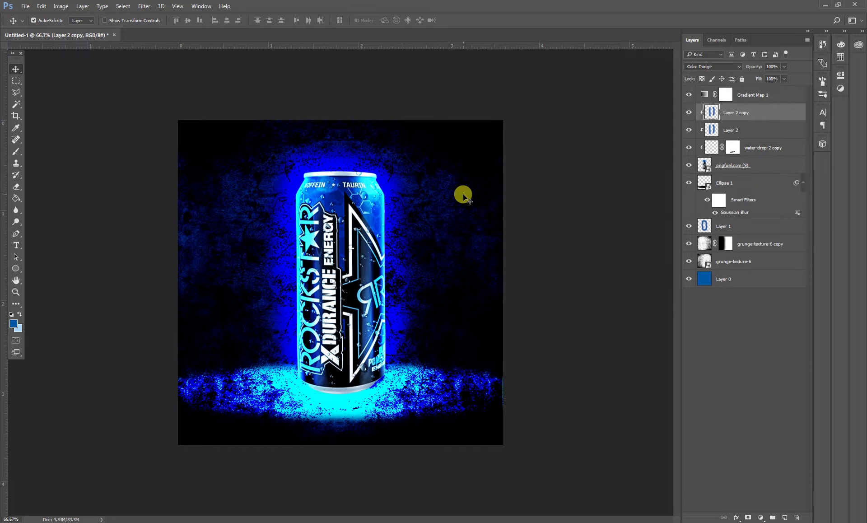
pyautogui.click(689, 113)
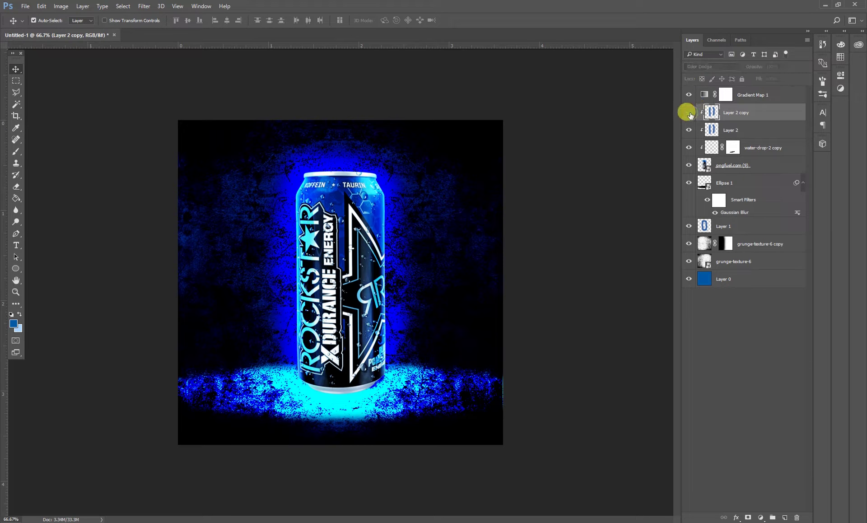
pyautogui.click(690, 130)
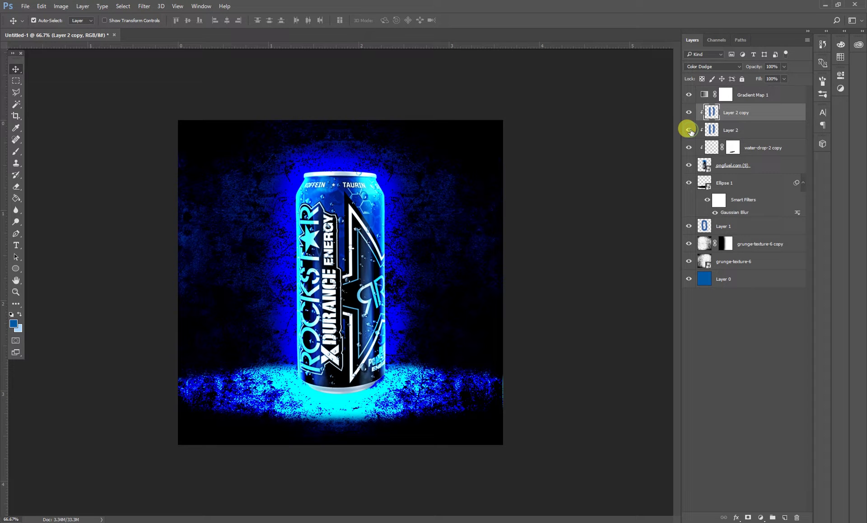
pyautogui.click(552, 206)
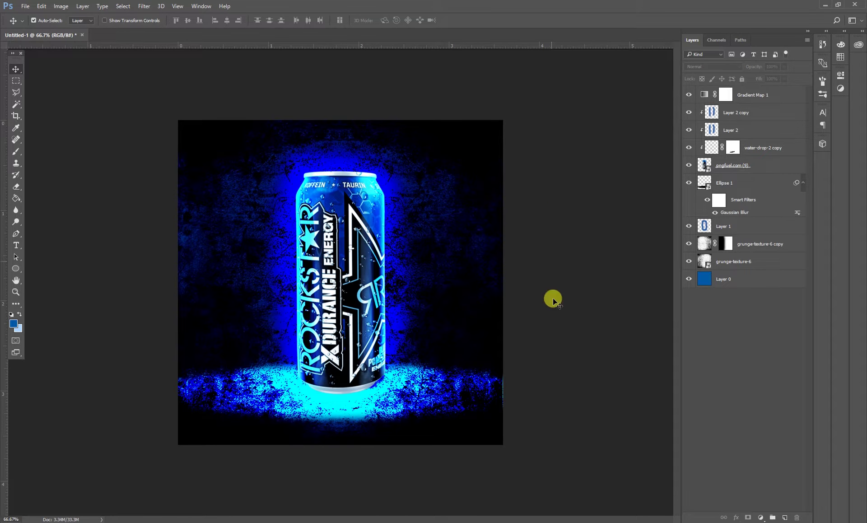
# Free-transform the grunge-texture-6 copy layer, widening it rightward to about 101%.
pyautogui.click(733, 263)
pyautogui.click(760, 246)
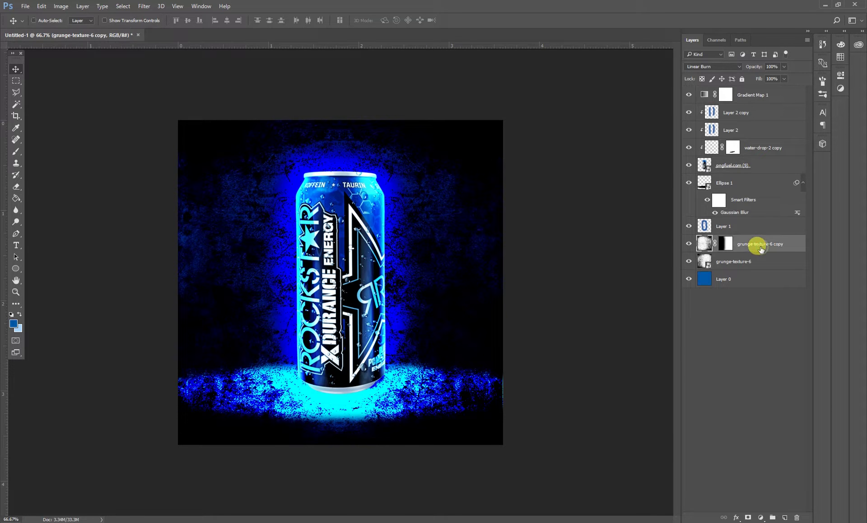
pyautogui.hotkey('ctrl', 't')
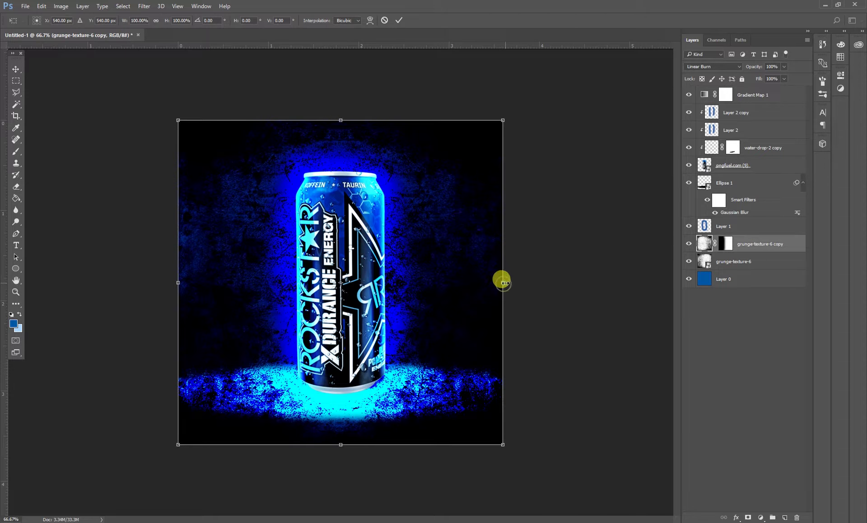
pyautogui.moveTo(502, 282); pyautogui.dragTo(507, 283)
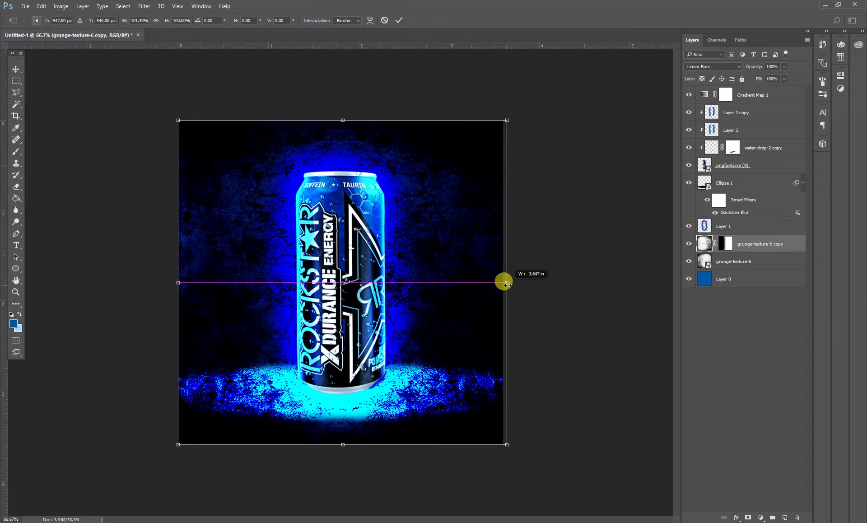
pyautogui.press('Return')
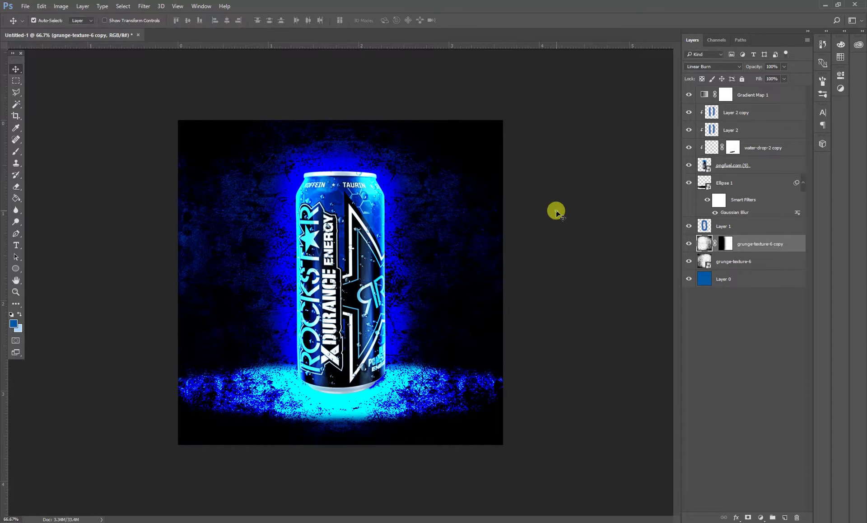
pyautogui.click(557, 210)
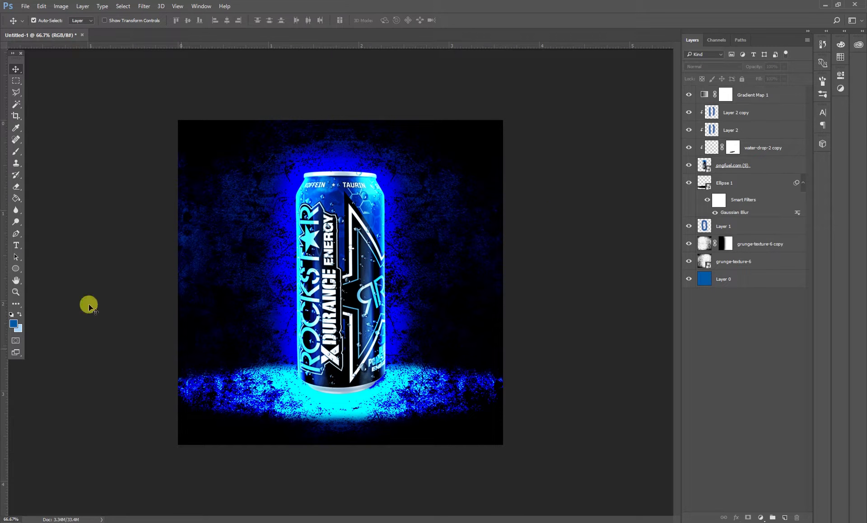
# Draw a black-filled ellipse, Ellipse 2, at the can's base.
pyautogui.click(16, 269)
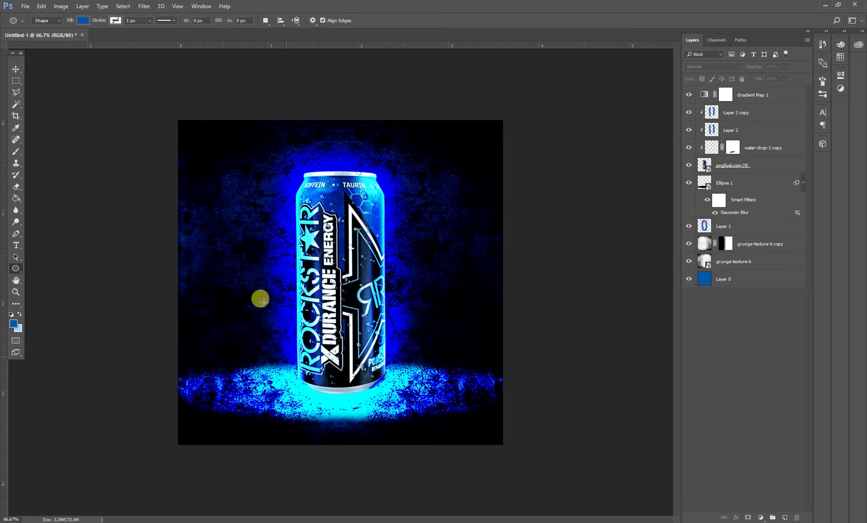
pyautogui.moveTo(289, 374); pyautogui.dragTo(393, 397)
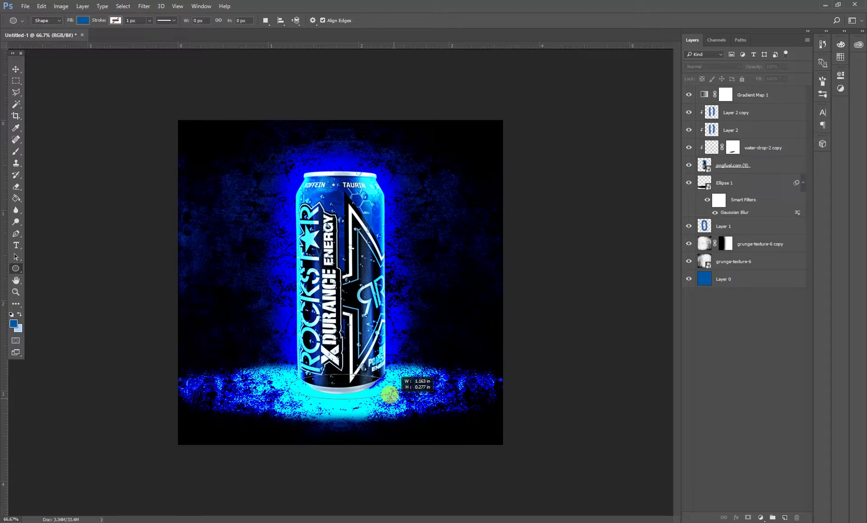
pyautogui.moveTo(393, 398); pyautogui.dragTo(393, 398)
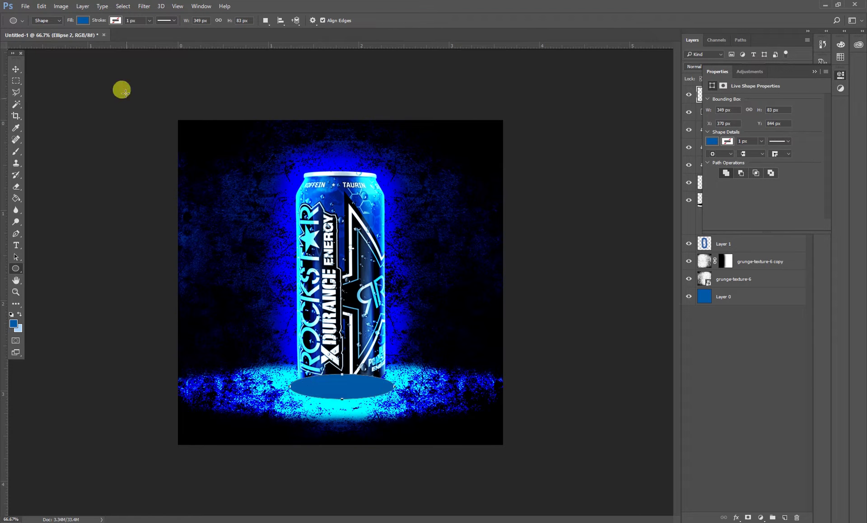
pyautogui.click(74, 20)
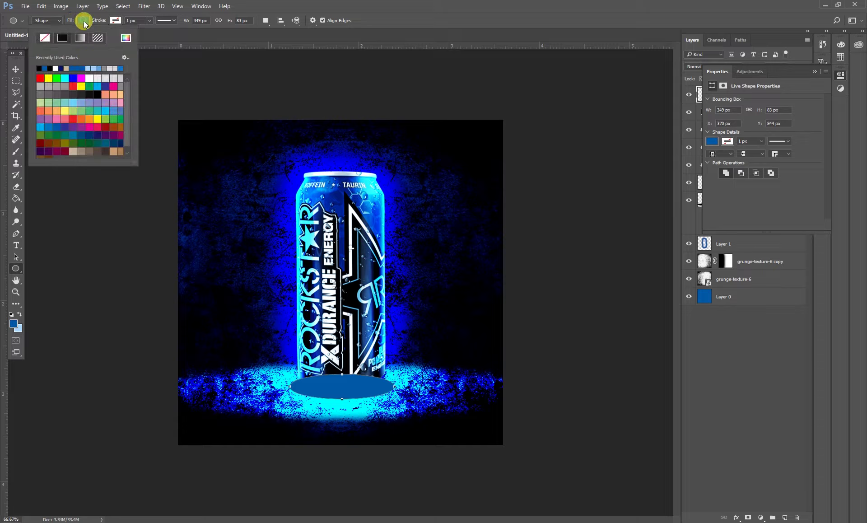
pyautogui.click(40, 68)
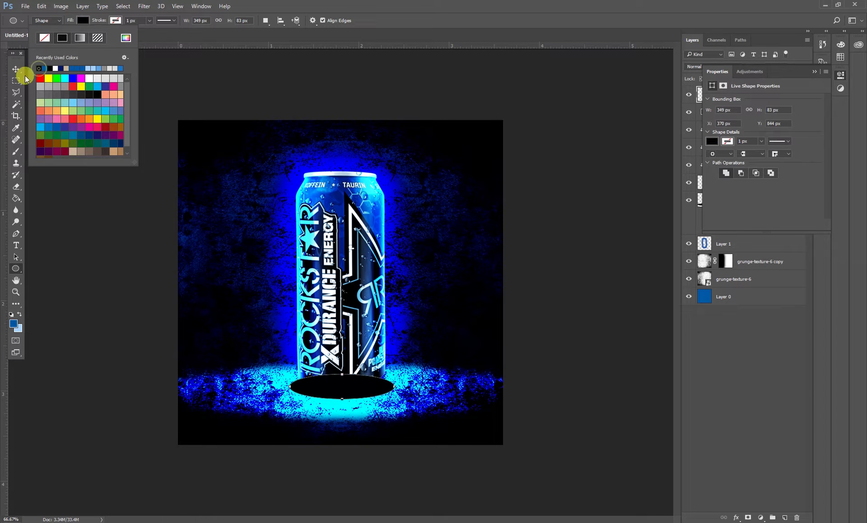
# Move the Ellipse 2 layer below the can, just above Ellipse 1.
pyautogui.click(16, 68)
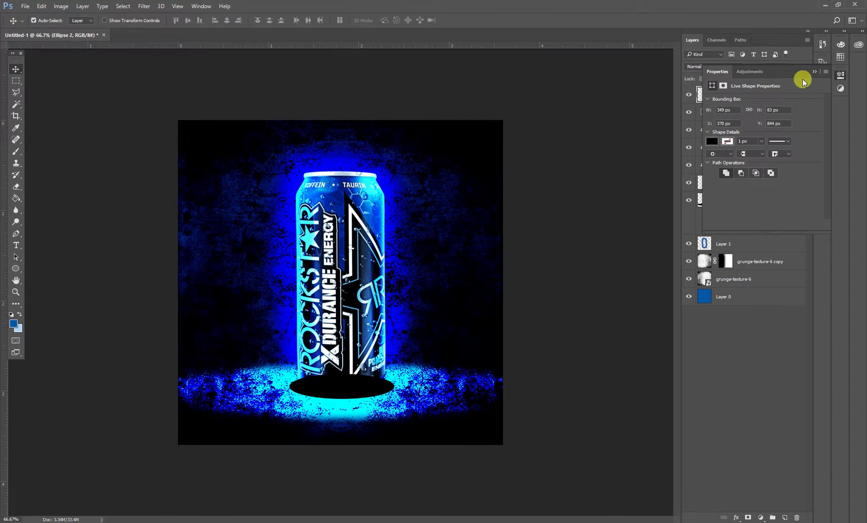
pyautogui.click(815, 72)
pyautogui.moveTo(723, 180); pyautogui.dragTo(726, 186)
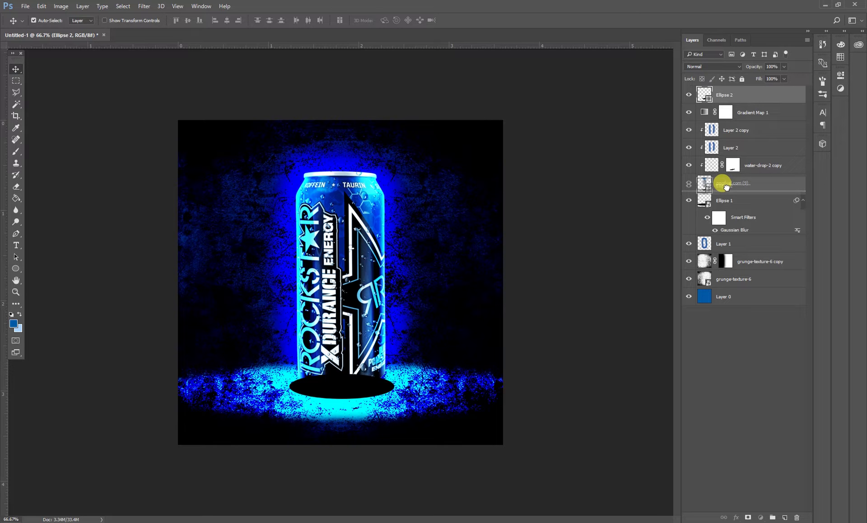
pyautogui.moveTo(726, 186); pyautogui.dragTo(728, 192)
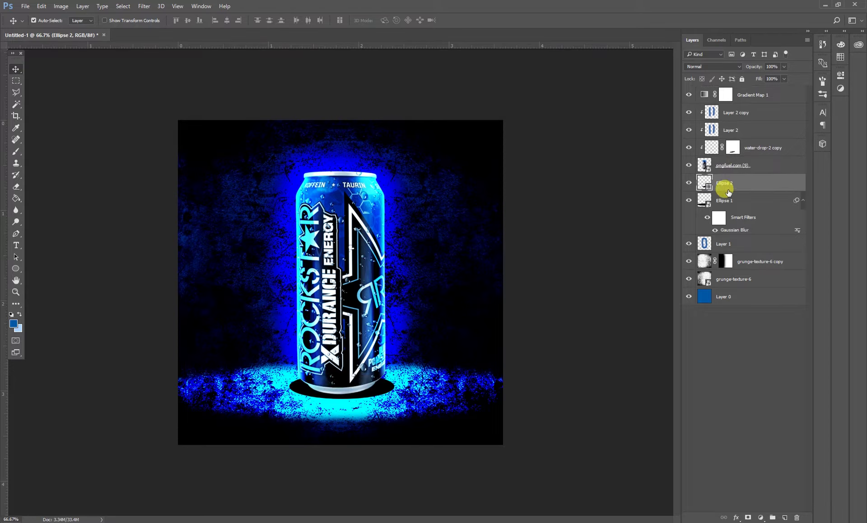
# Convert Ellipse 2 to a smart object and apply a Gaussian Blur of about 15.
pyautogui.click(144, 6)
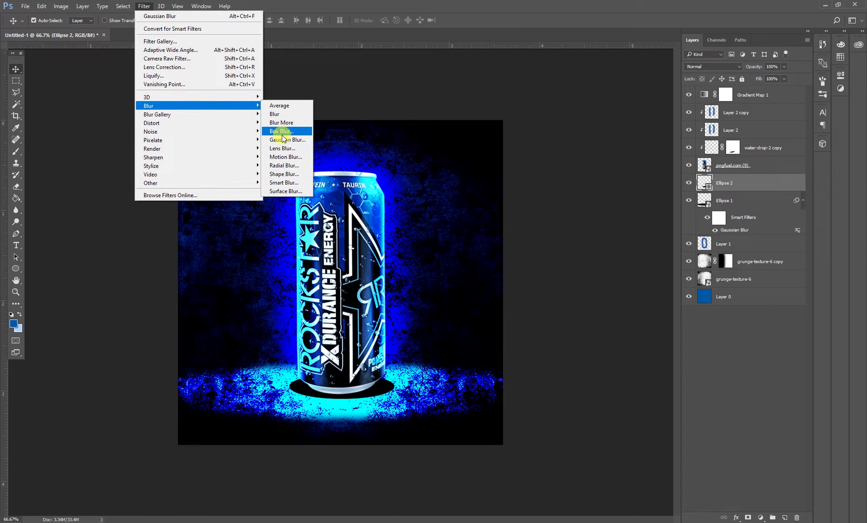
pyautogui.moveTo(148, 106)
pyautogui.click(282, 138)
pyautogui.click(378, 198)
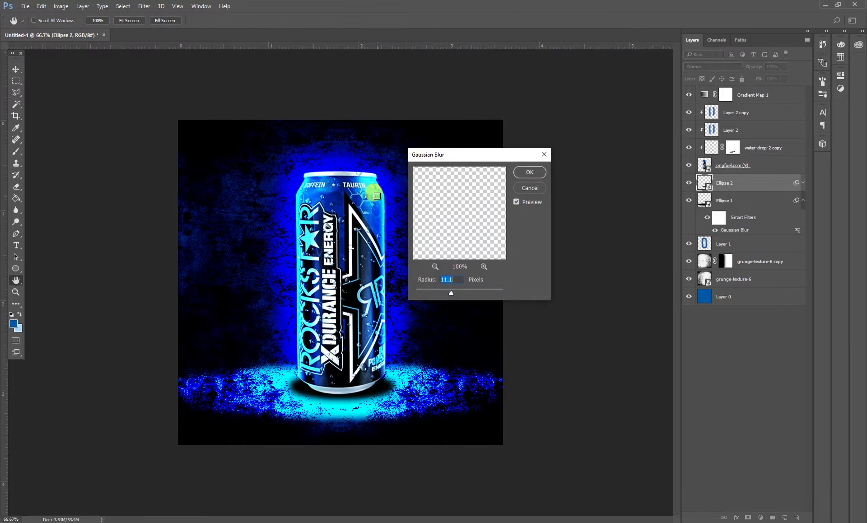
pyautogui.moveTo(453, 289); pyautogui.dragTo(452, 289)
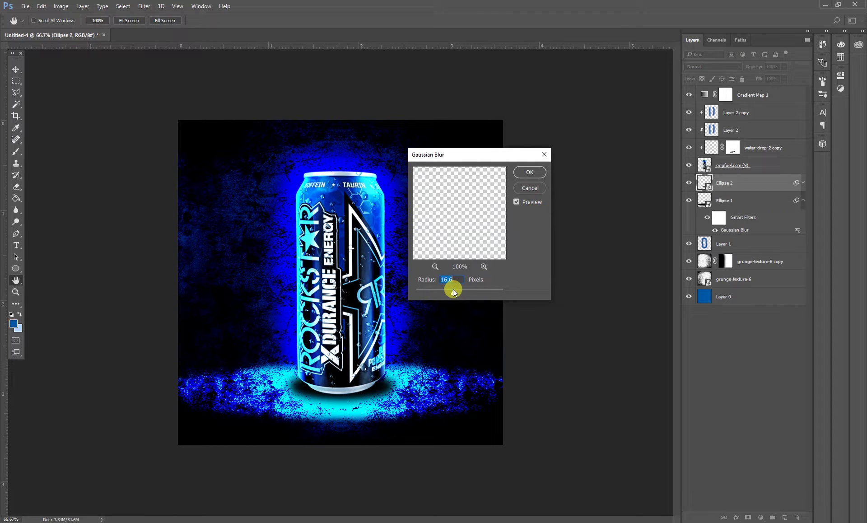
pyautogui.click(526, 174)
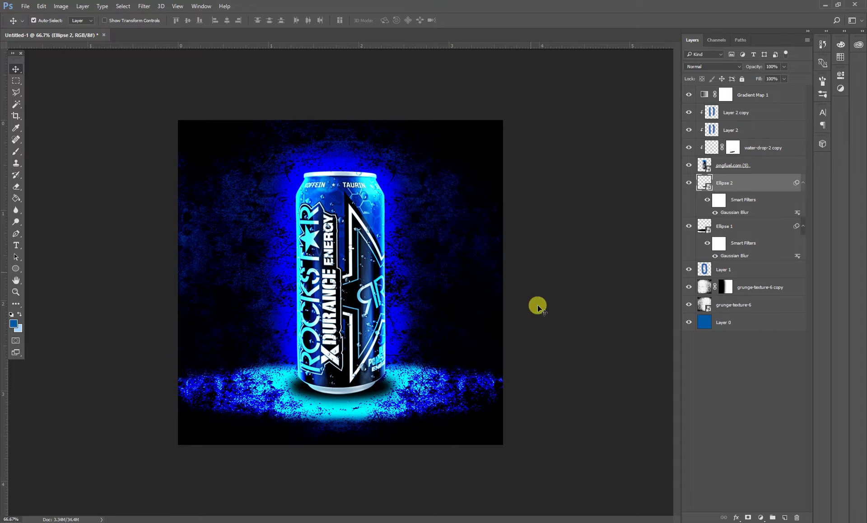
pyautogui.click(561, 351)
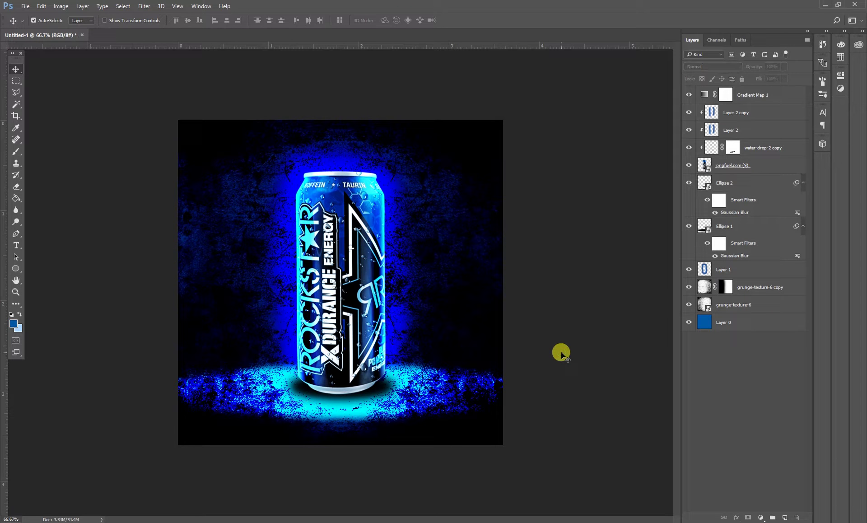
# Reposition the Ellipse 1 glow under the can.
pyautogui.click(727, 232)
pyautogui.moveTo(529, 314); pyautogui.dragTo(387, 355)
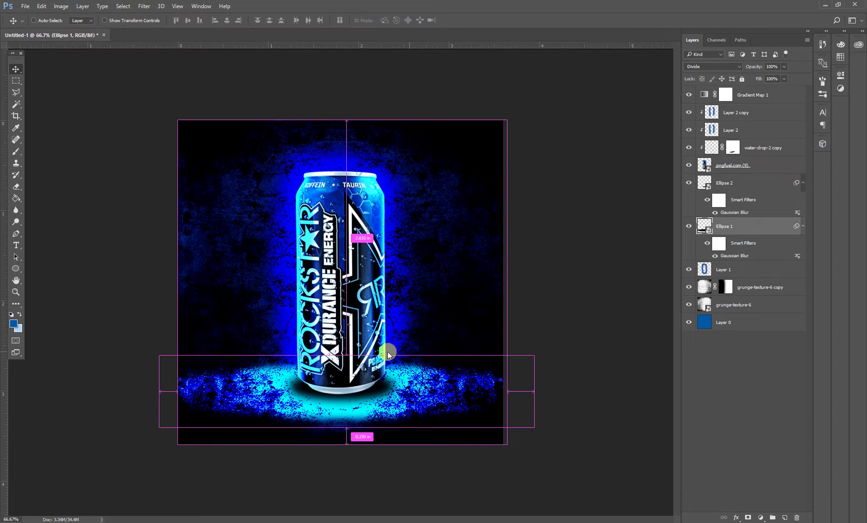
pyautogui.hotkey('ctrl', 't')
pyautogui.click(435, 254)
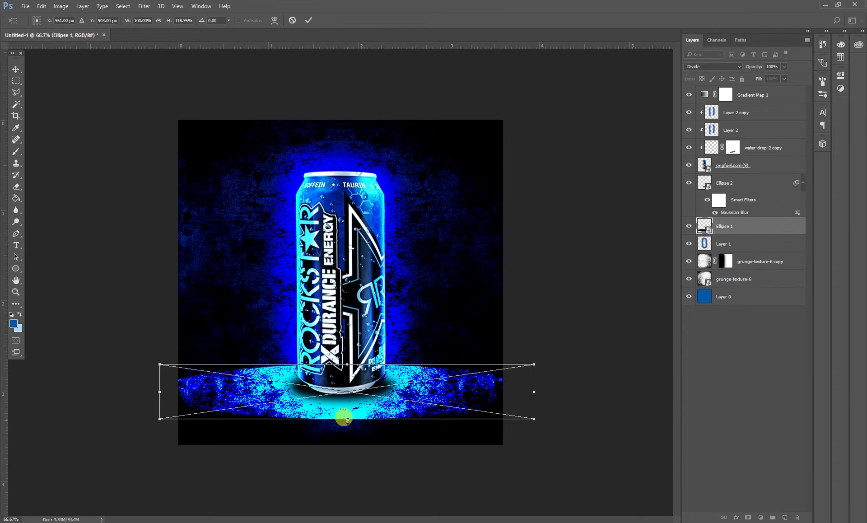
pyautogui.press('Return')
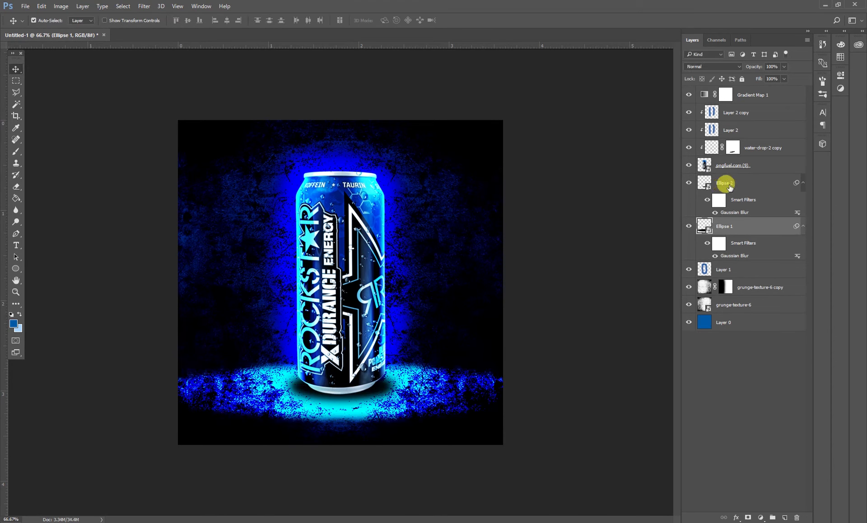
# Stretch the Ellipse 2 shadow slightly taller with Free Transform.
pyautogui.click(730, 186)
pyautogui.hotkey('ctrl', 't')
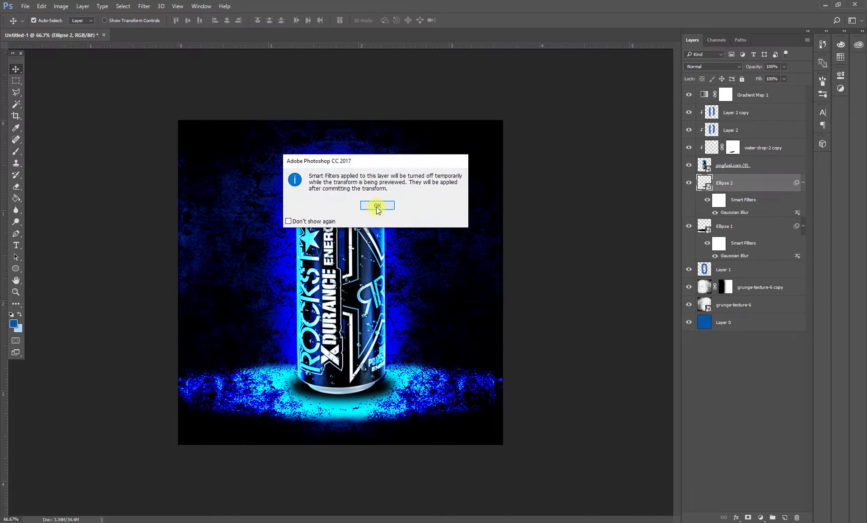
pyautogui.click(377, 207)
pyautogui.moveTo(342, 397); pyautogui.dragTo(341, 402)
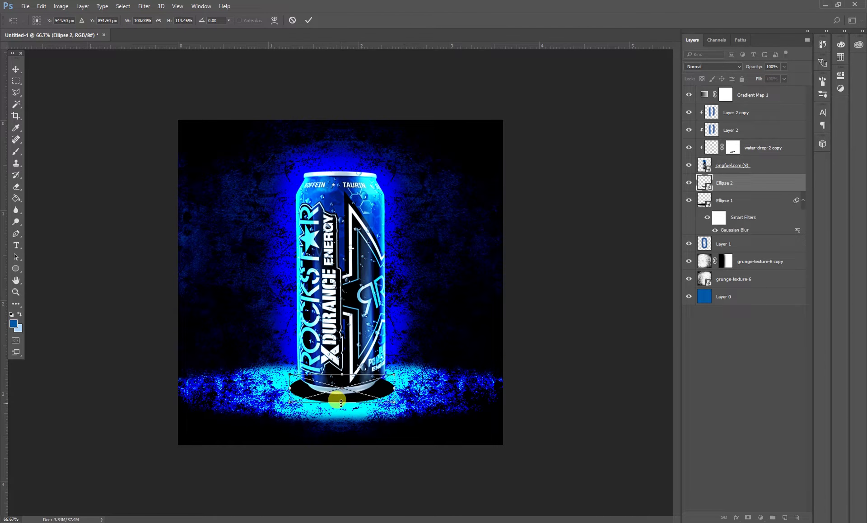
pyautogui.press('Return')
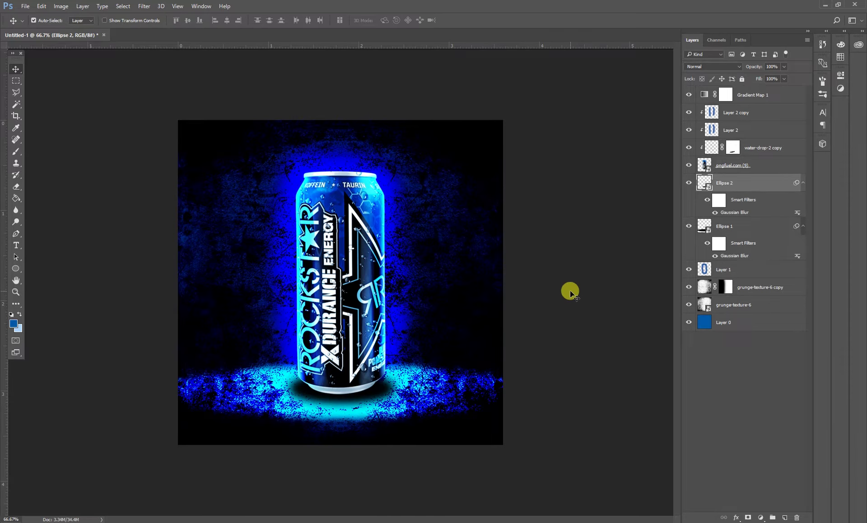
pyautogui.click(571, 289)
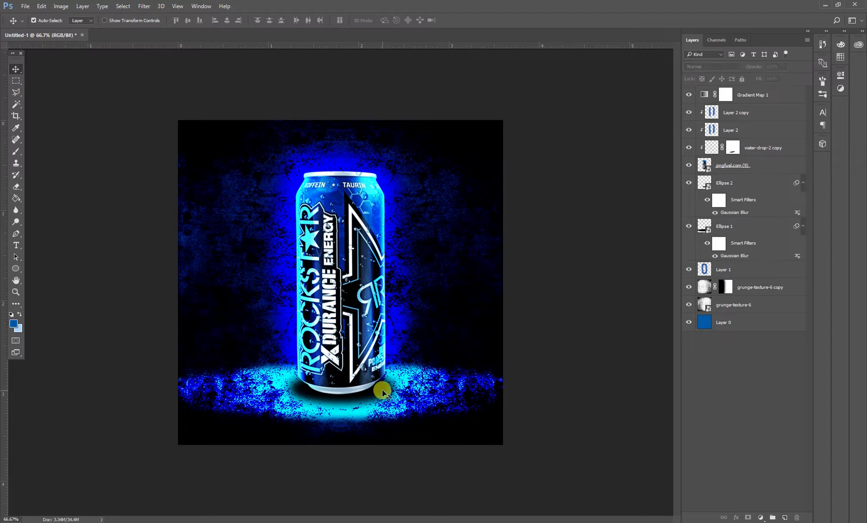
# Try Divide blending on the shadow, revert to Normal, and toggle its visibility to compare.
pyautogui.click(382, 389)
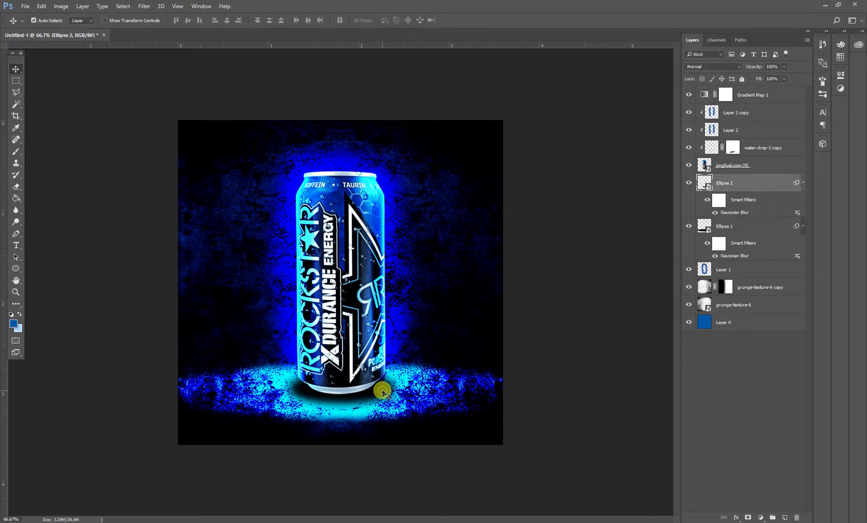
pyautogui.click(700, 68)
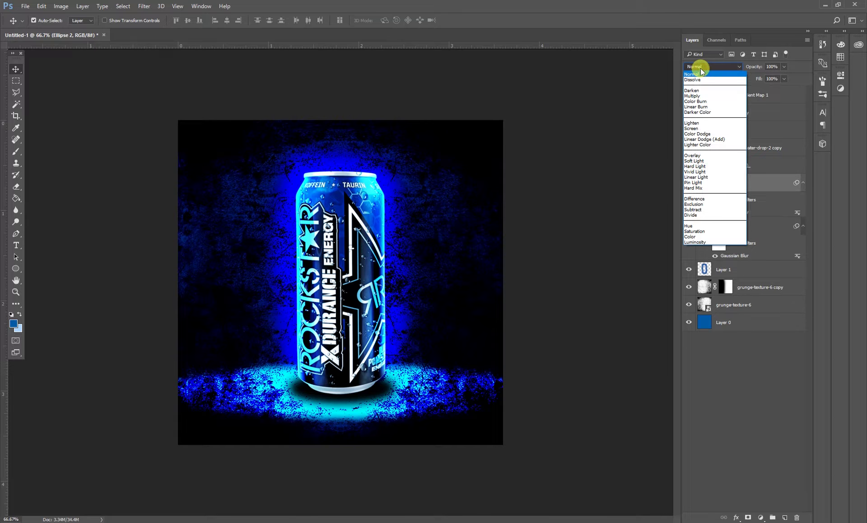
pyautogui.click(691, 216)
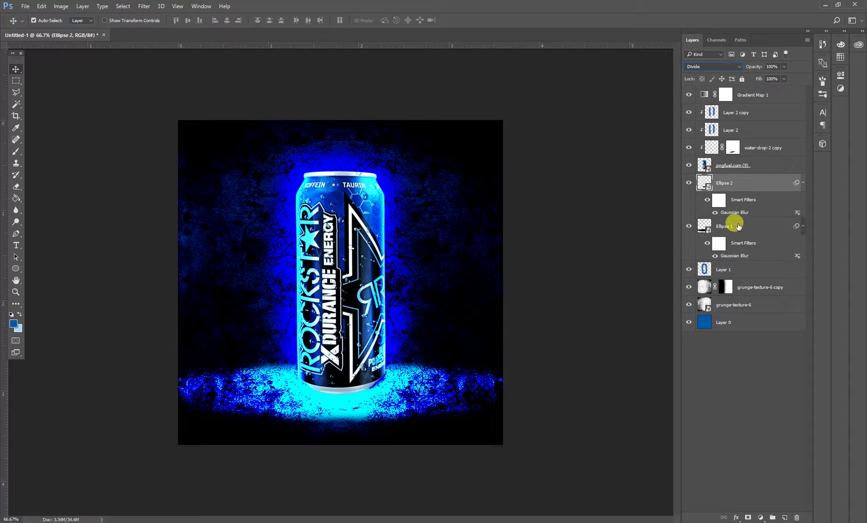
pyautogui.click(698, 67)
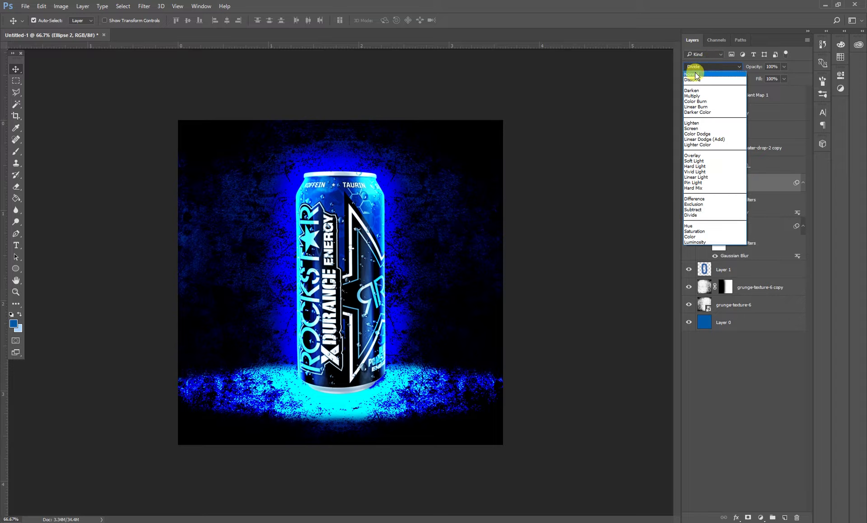
pyautogui.click(695, 72)
pyautogui.click(598, 307)
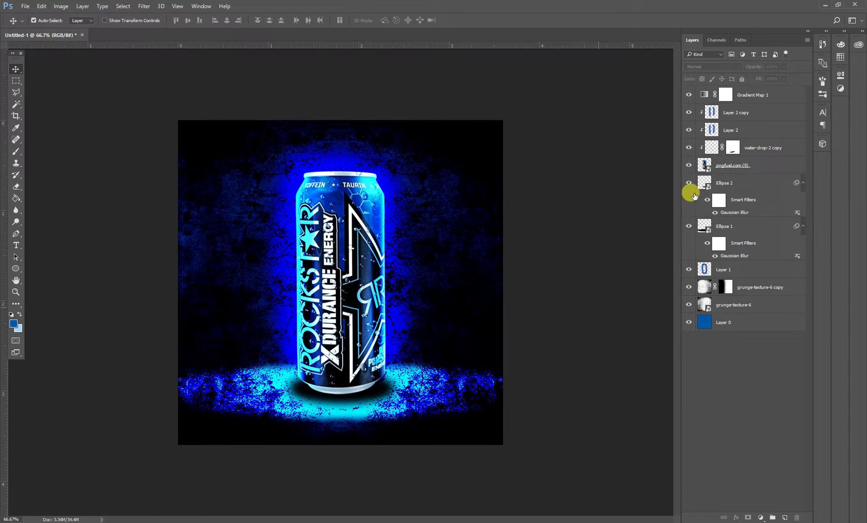
pyautogui.click(688, 183)
pyautogui.click(729, 185)
pyautogui.click(624, 229)
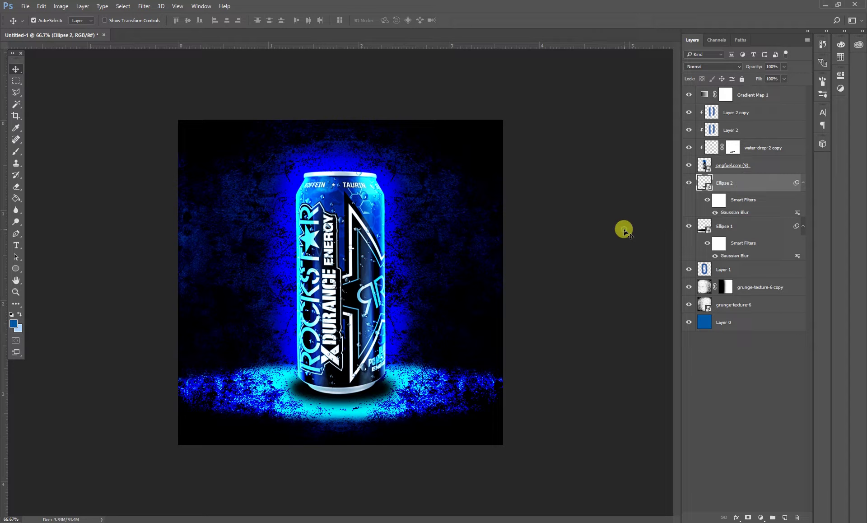
# Move the shadow ellipse beneath the can and narrow it to about 86% width.
pyautogui.click(742, 186)
pyautogui.moveTo(501, 298); pyautogui.dragTo(411, 347)
pyautogui.hotkey('ctrl', 'r')
pyautogui.hotkey('ctrl', 't')
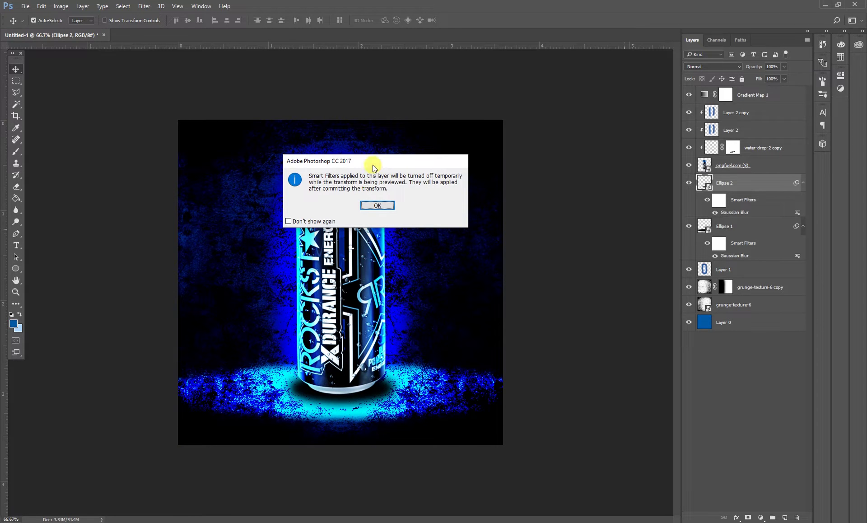
pyautogui.click(378, 206)
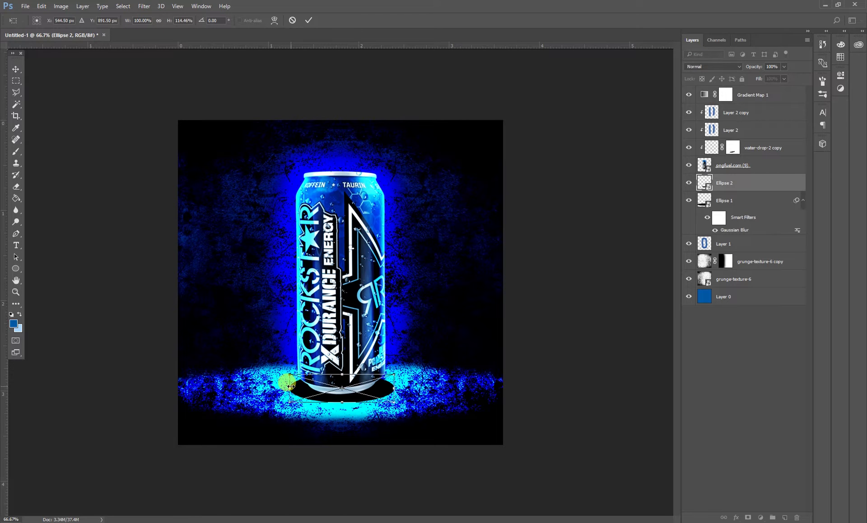
pyautogui.moveTo(292, 387); pyautogui.dragTo(298, 387)
pyautogui.moveTo(393, 388); pyautogui.dragTo(387, 390)
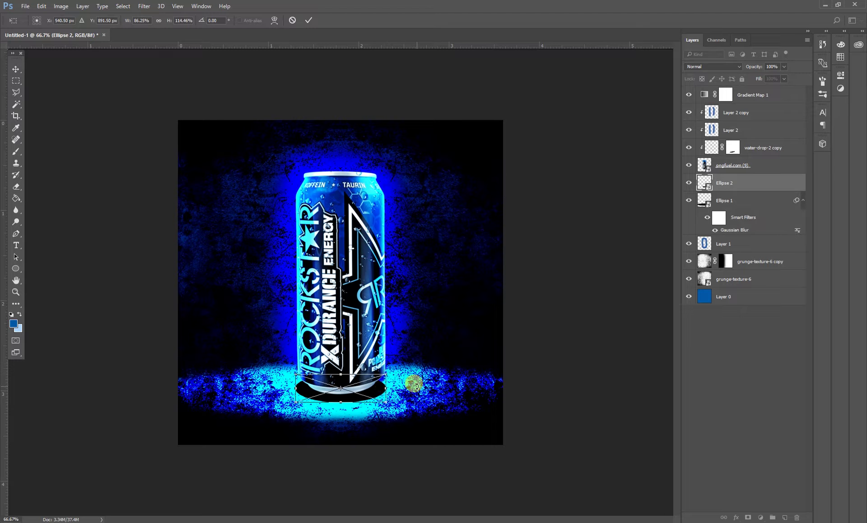
pyautogui.press('Return')
pyautogui.hotkey('ctrl', 'f')
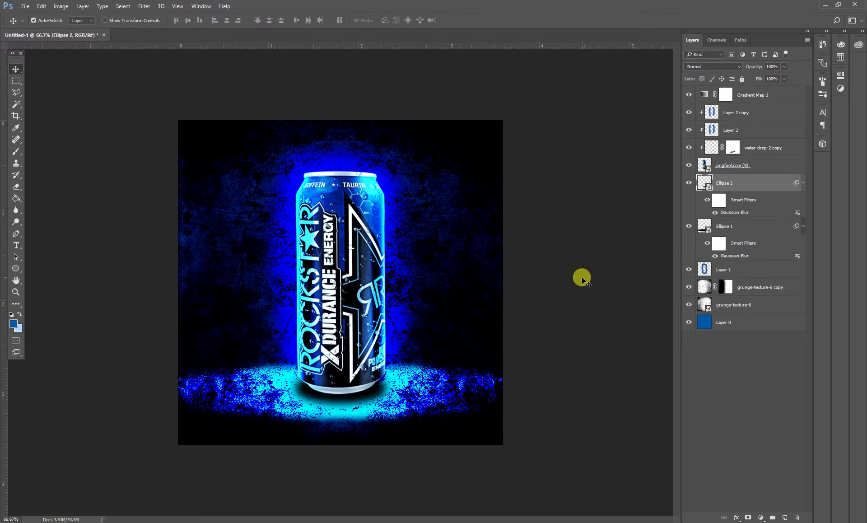
pyautogui.click(582, 276)
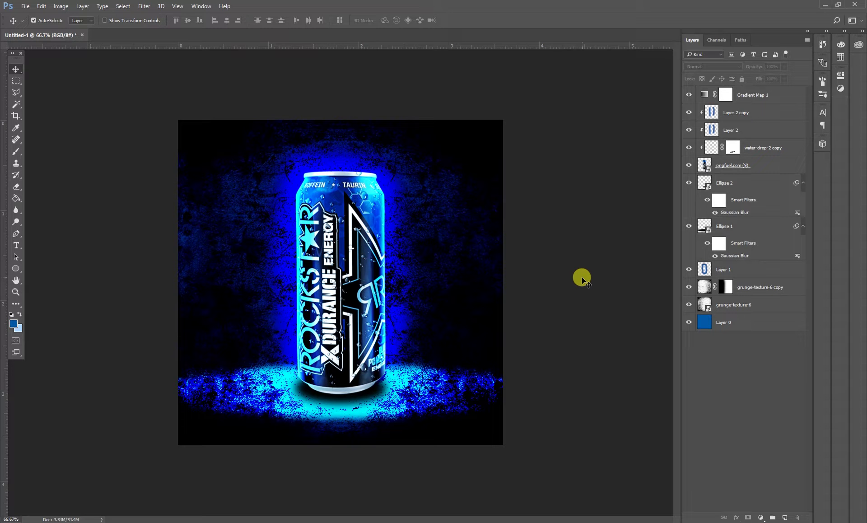
# Drag the 6446114_preview lightning image from the Energy Drink folder toward Photoshop.
pyautogui.click(361, 197)
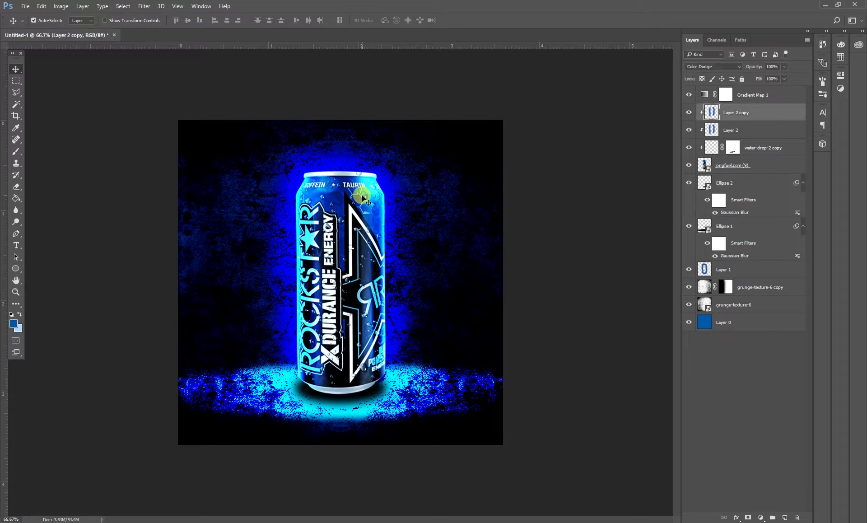
pyautogui.click(753, 148)
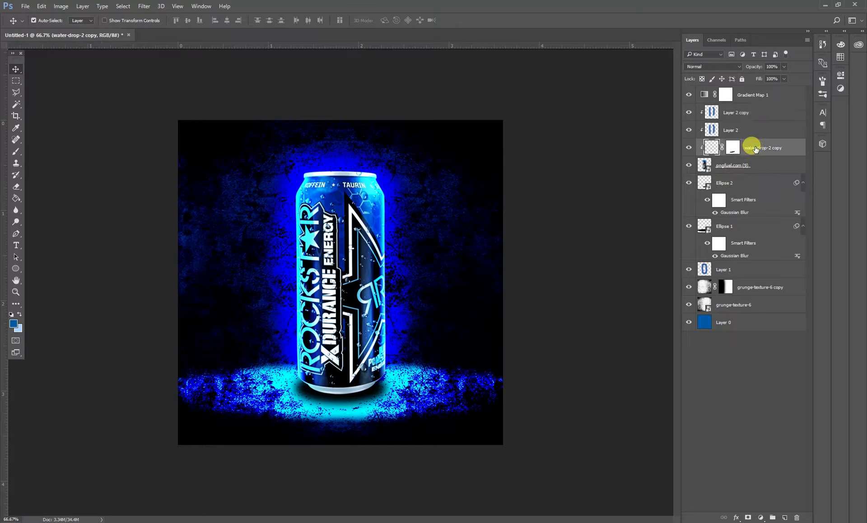
pyautogui.click(579, 287)
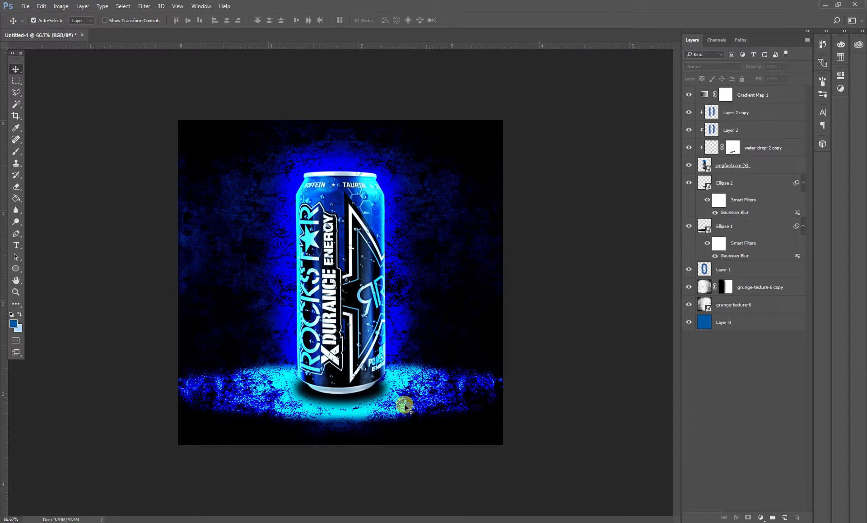
pyautogui.click(137, 515)
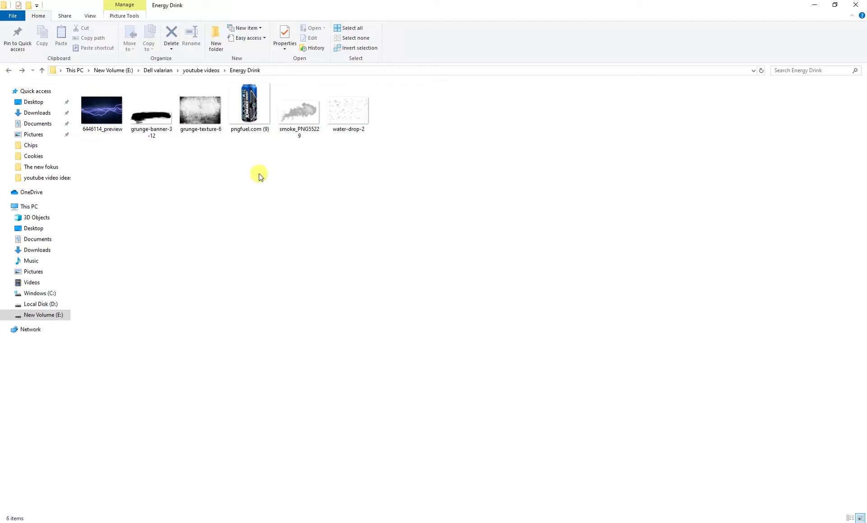
pyautogui.click(104, 121)
pyautogui.moveTo(104, 121); pyautogui.dragTo(187, 521)
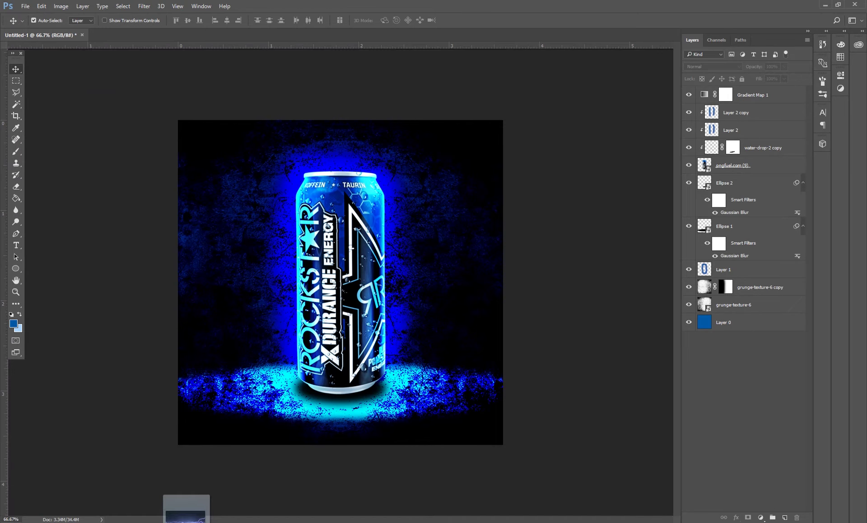
# Place the lightning image vertically at about 37% size beside the can's left side.
pyautogui.moveTo(188, 521); pyautogui.dragTo(291, 305)
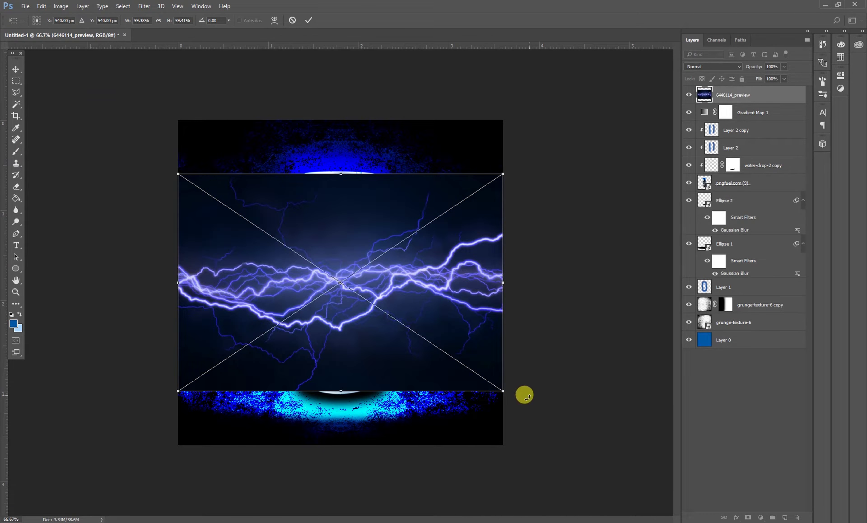
pyautogui.moveTo(525, 365); pyautogui.dragTo(256, 399)
pyautogui.moveTo(449, 444); pyautogui.dragTo(399, 386)
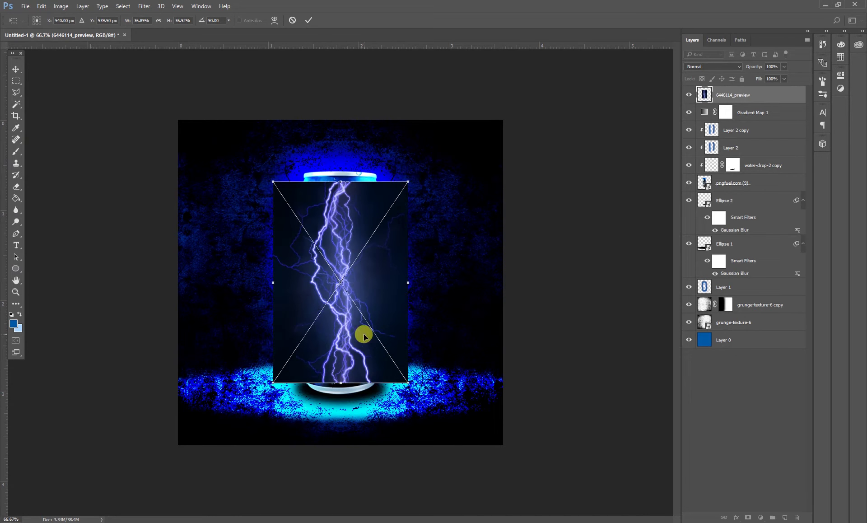
pyautogui.moveTo(362, 333); pyautogui.dragTo(325, 329)
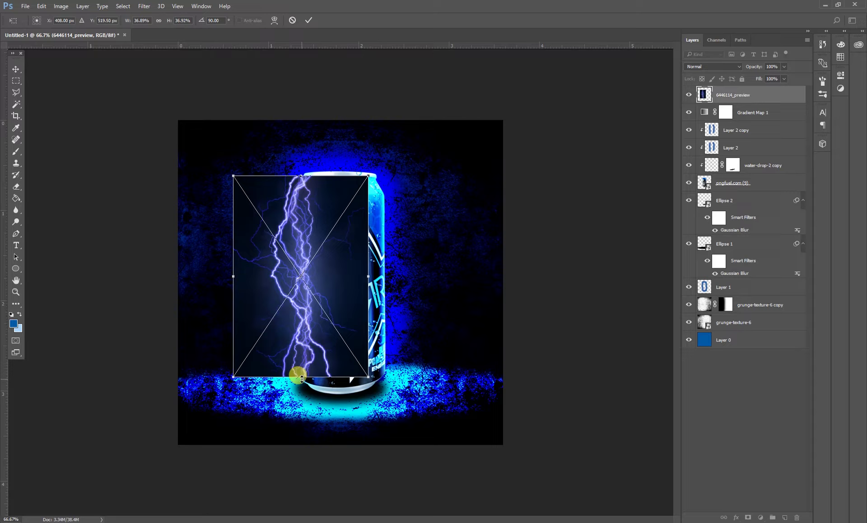
pyautogui.press('Return')
# Blend the lightning in Screen mode and move its layer just above Ellipse 1.
pyautogui.click(698, 66)
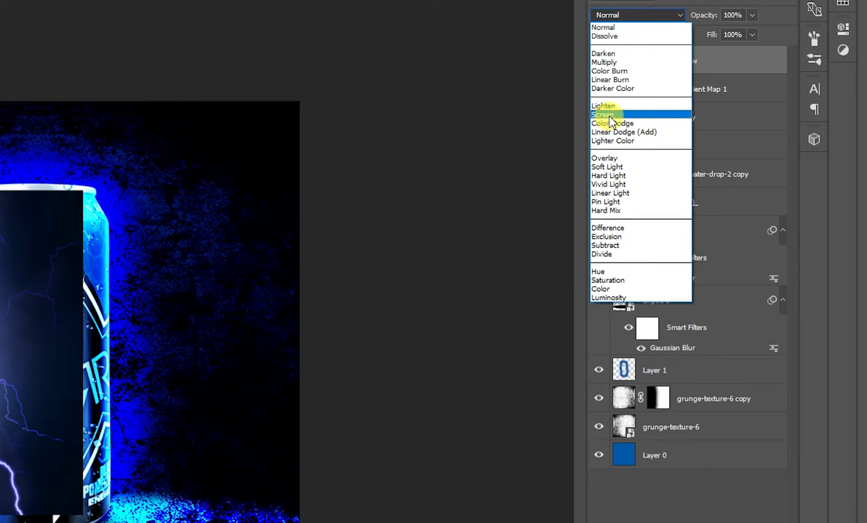
pyautogui.click(609, 115)
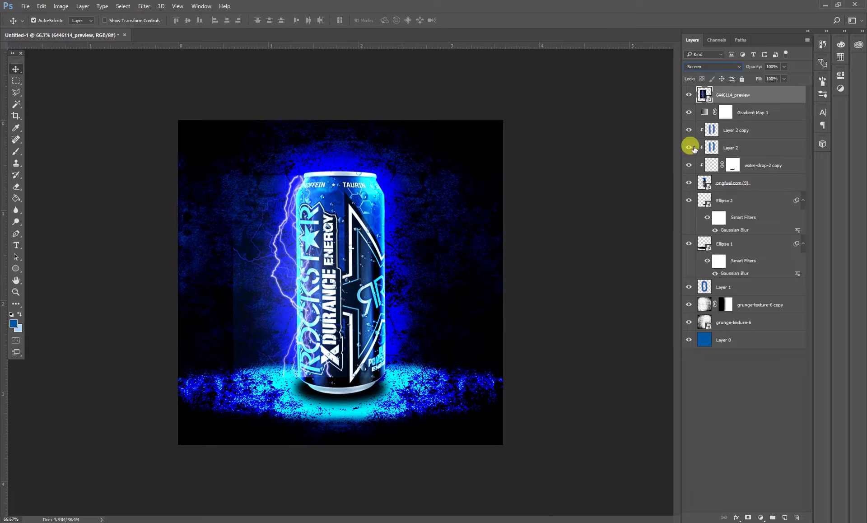
pyautogui.moveTo(742, 95); pyautogui.dragTo(731, 226)
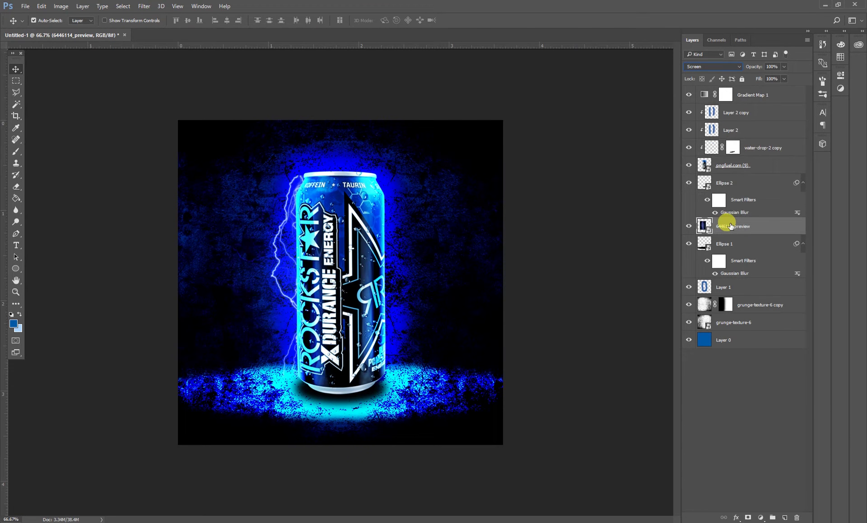
pyautogui.click(437, 374)
# Nudge the lightning slightly right and enlarge it a little.
pyautogui.hotkey('ctrl', 't')
pyautogui.moveTo(312, 235); pyautogui.dragTo(317, 235)
pyautogui.click(360, 315)
pyautogui.press('Return')
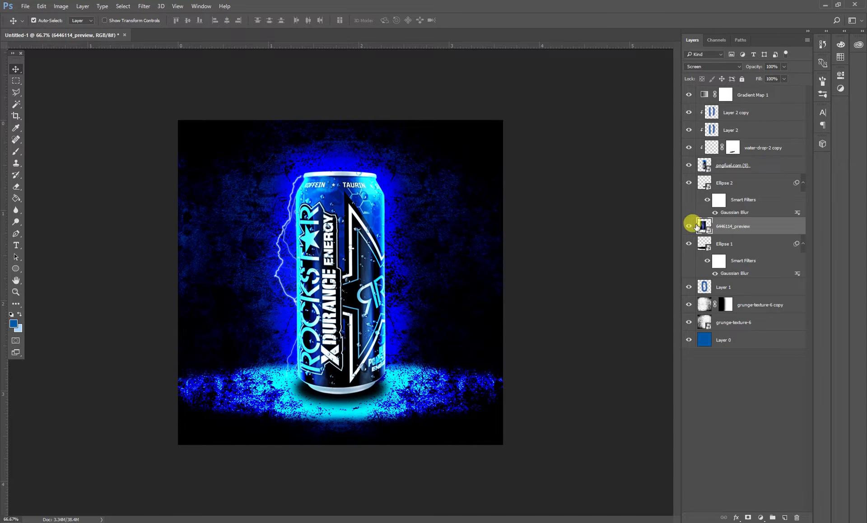
pyautogui.hotkey('ctrl', 't')
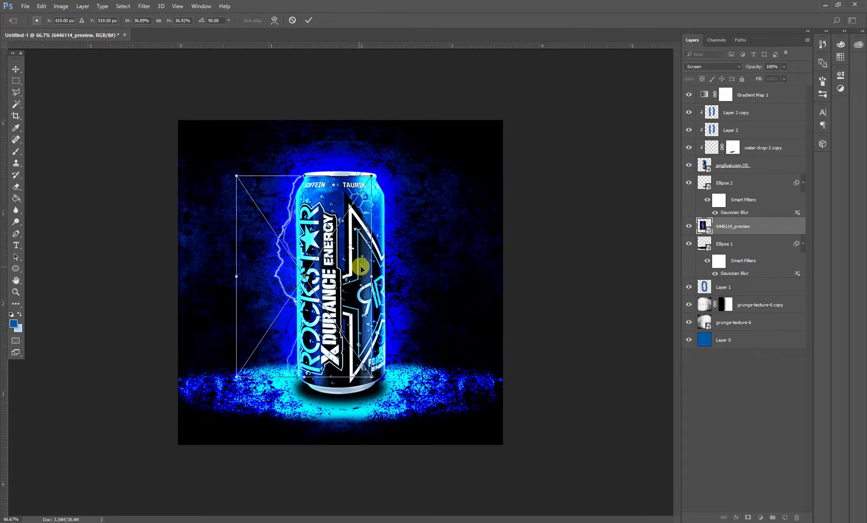
pyautogui.moveTo(372, 276); pyautogui.dragTo(378, 276)
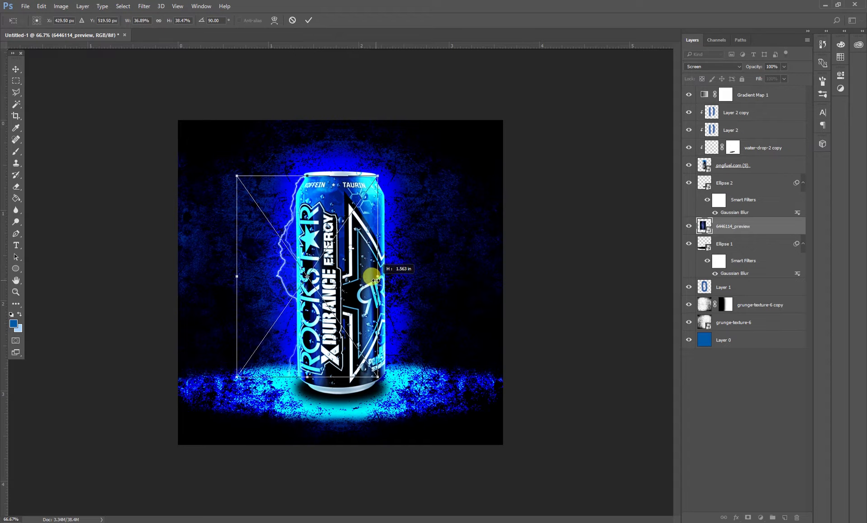
pyautogui.press('Return')
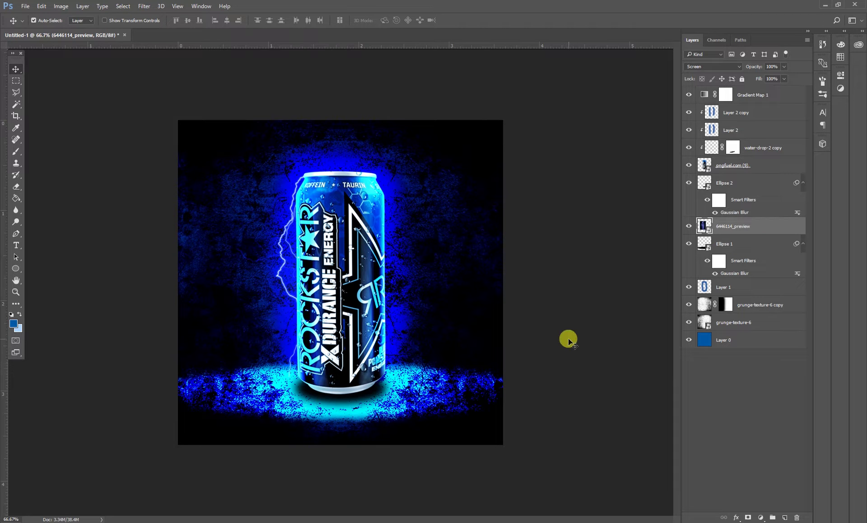
pyautogui.click(568, 338)
pyautogui.click(757, 231)
# Duplicate the lightning, move the copy right of the can, and flip it horizontally and vertically.
pyautogui.hotkey('ctrl', 'j')
pyautogui.hotkey('ctrl', 't')
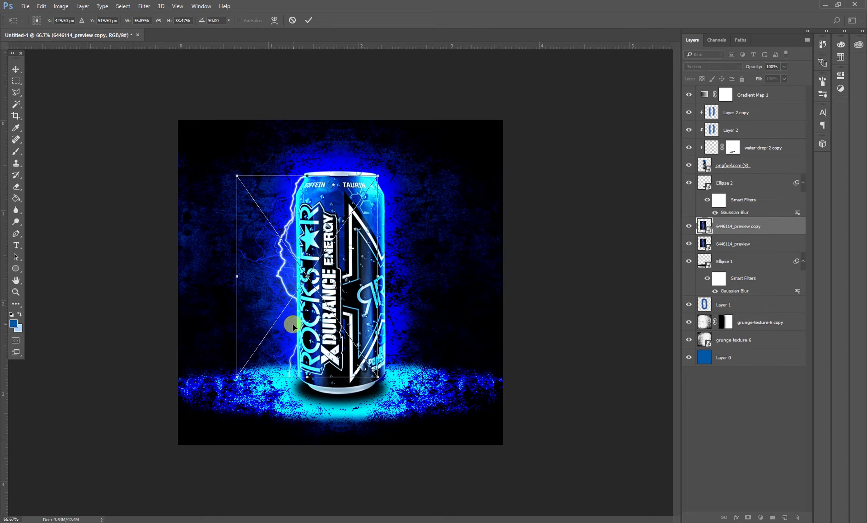
pyautogui.moveTo(293, 324); pyautogui.dragTo(384, 326)
pyautogui.rightClick(409, 328)
pyautogui.click(435, 452)
pyautogui.rightClick(425, 306)
pyautogui.click(445, 441)
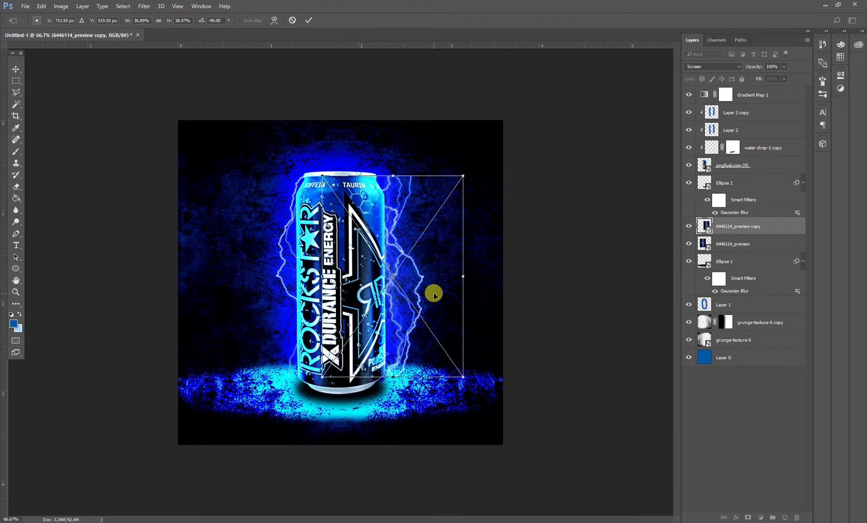
# Rotate the lightning copy to follow the can's right edge, move it closer, and commit.
pyautogui.moveTo(484, 405)
pyautogui.mouseDown()
pyautogui.moveTo(517, 395)
pyautogui.moveTo(516, 388)
pyautogui.moveTo(517, 400)
pyautogui.mouseUp()
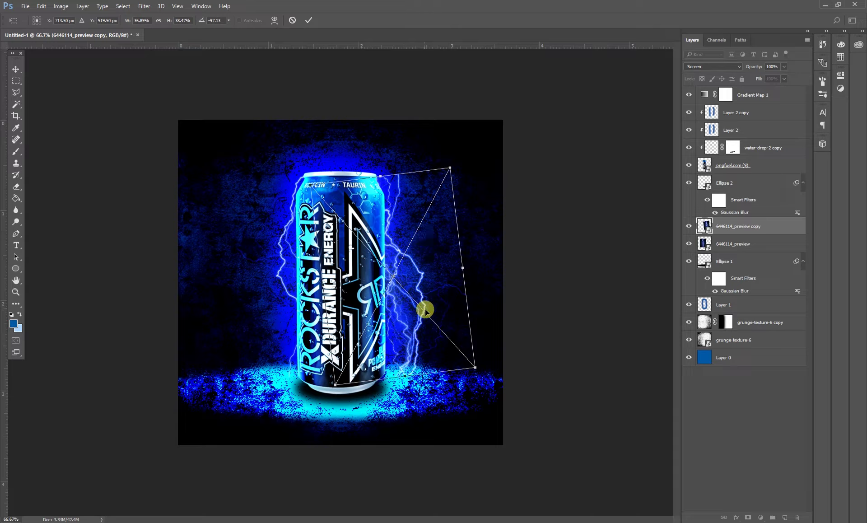
pyautogui.moveTo(472, 369); pyautogui.dragTo(469, 380)
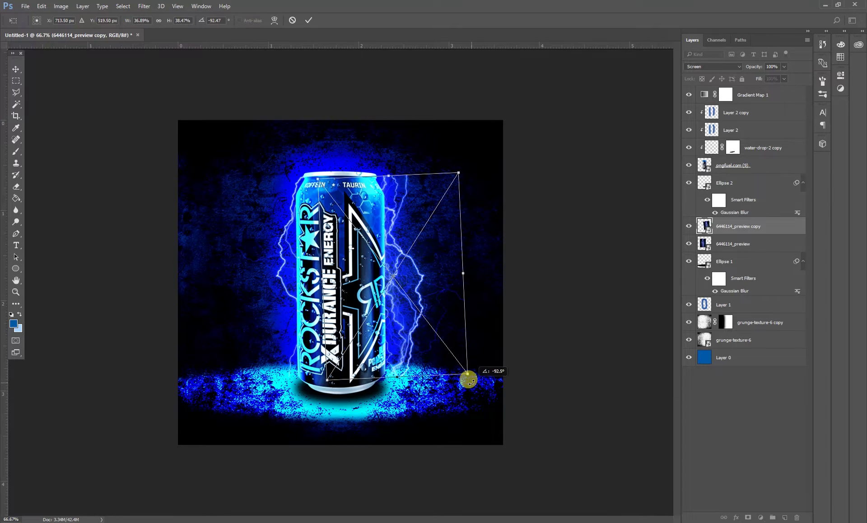
pyautogui.moveTo(432, 337); pyautogui.dragTo(420, 340)
pyautogui.moveTo(461, 373)
pyautogui.mouseDown()
pyautogui.moveTo(464, 357)
pyautogui.moveTo(461, 389)
pyautogui.mouseUp()
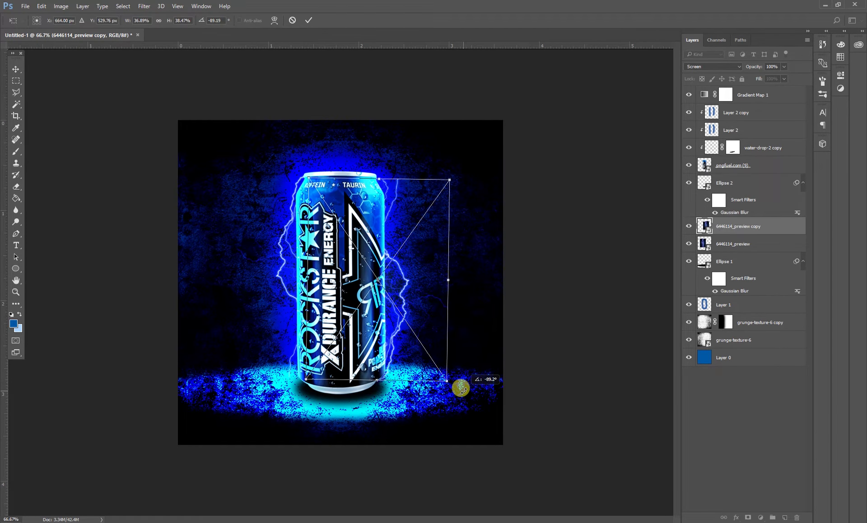
pyautogui.doubleClick(421, 347)
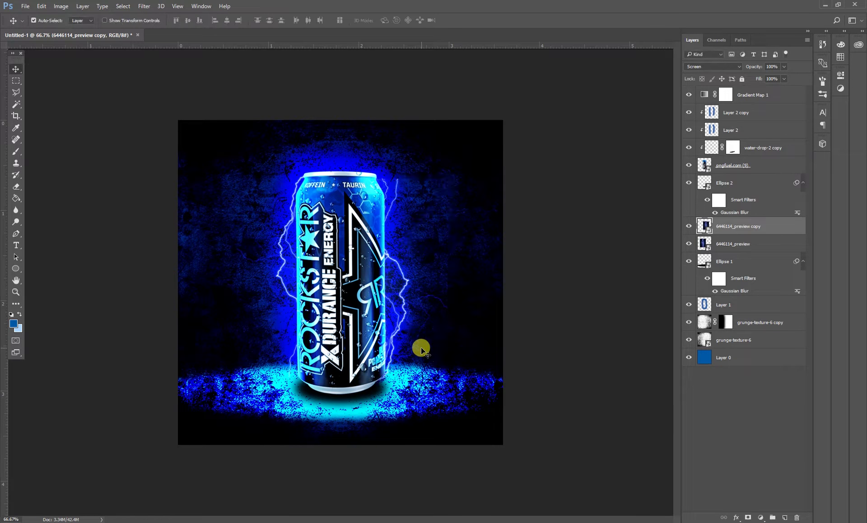
# Rasterize the 6446114_preview copy layer, add a mask, and paint out part of it.
pyautogui.rightClick(750, 227)
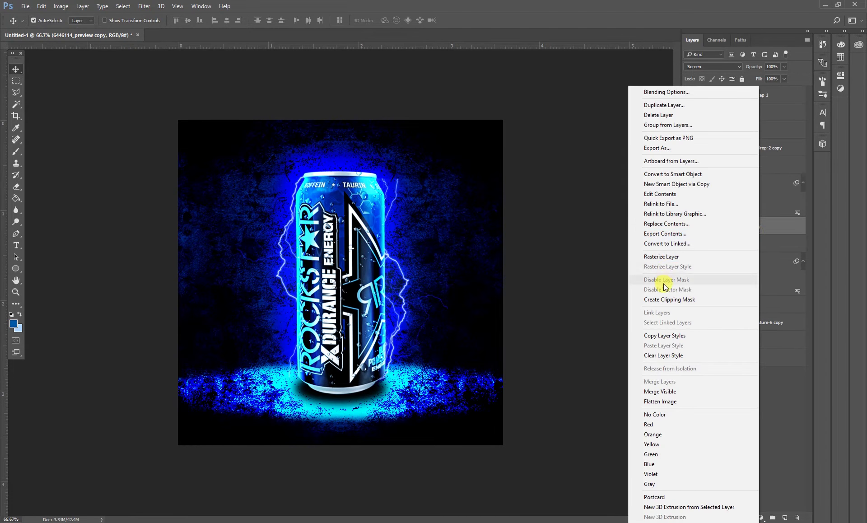
pyautogui.click(662, 257)
pyautogui.click(746, 517)
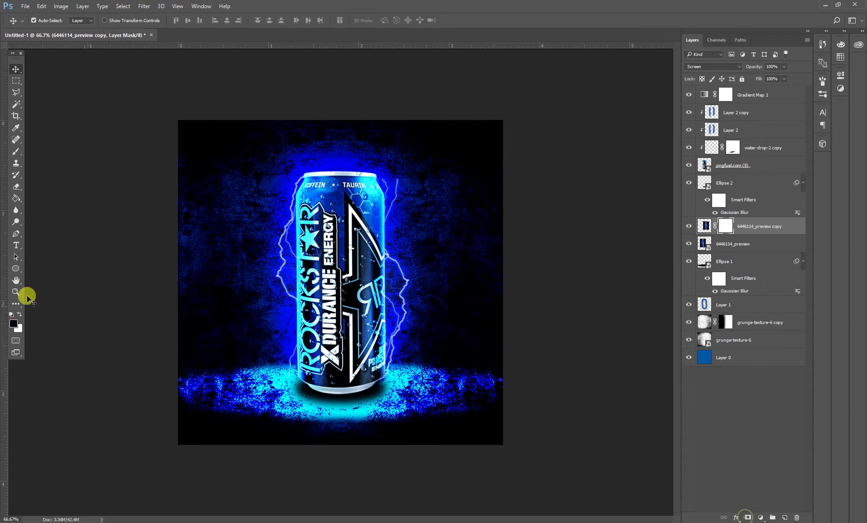
pyautogui.click(16, 152)
pyautogui.moveTo(380, 153); pyautogui.dragTo(373, 144)
pyautogui.click(15, 69)
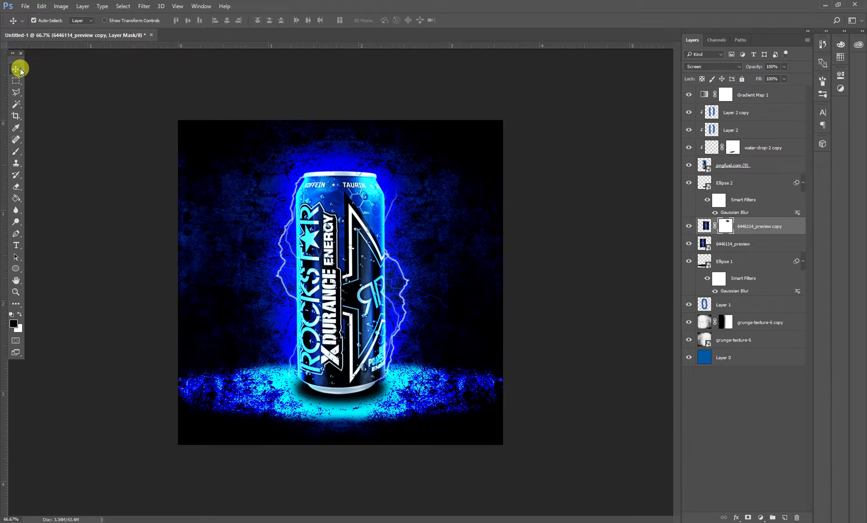
# Duplicate the lightning as copy 2, rasterize and mask it to hide left-side texture.
pyautogui.click(562, 327)
pyautogui.click(278, 242)
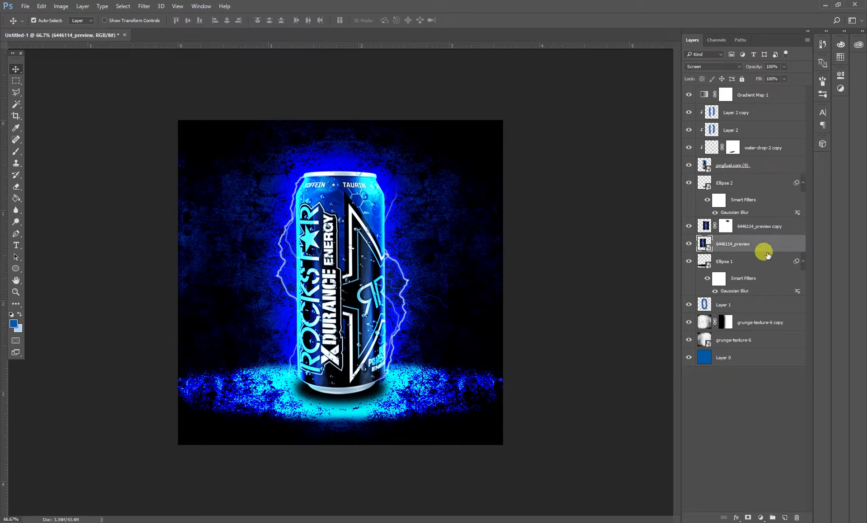
pyautogui.hotkey('ctrl', 'j')
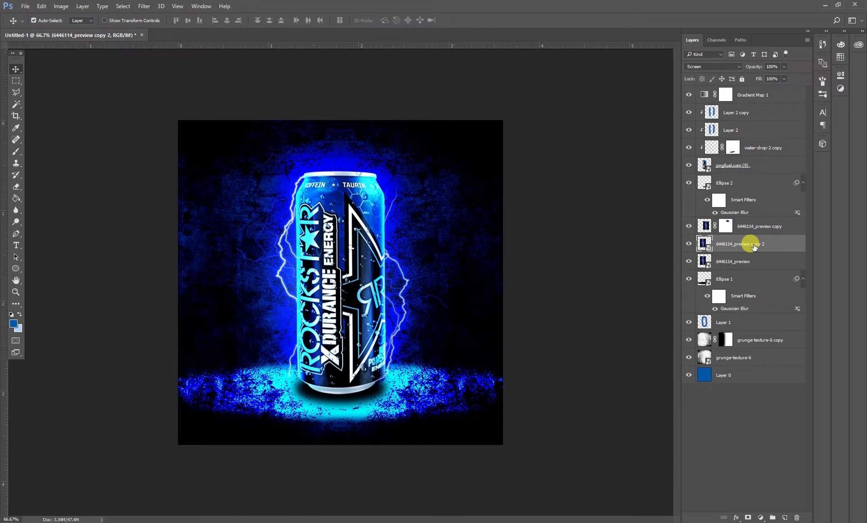
pyautogui.rightClick(753, 247)
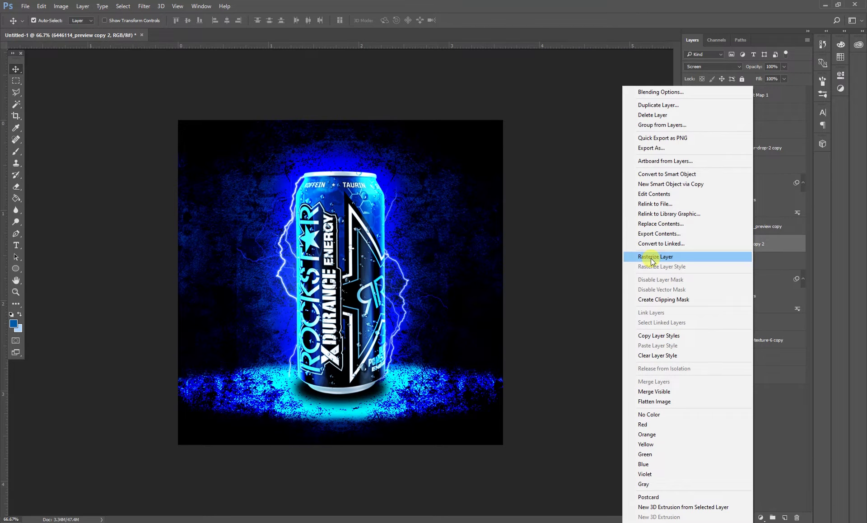
pyautogui.click(654, 251)
pyautogui.click(11, 152)
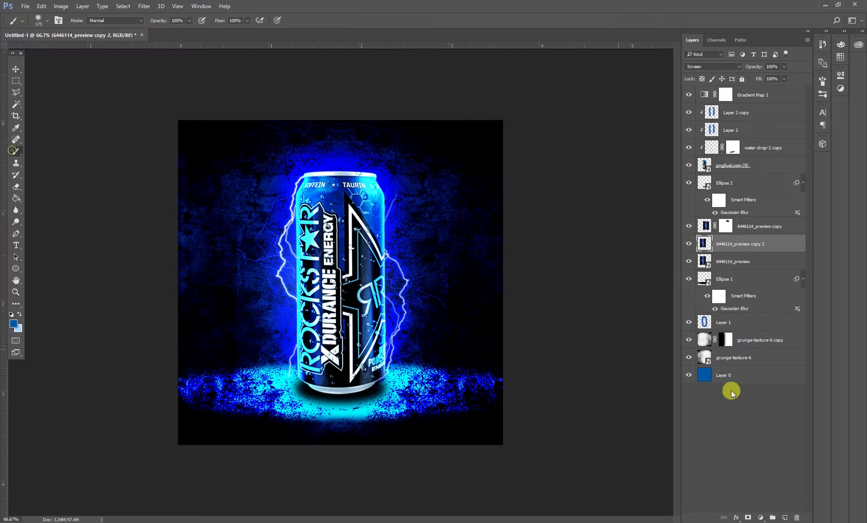
pyautogui.click(748, 517)
pyautogui.moveTo(199, 219); pyautogui.dragTo(239, 372)
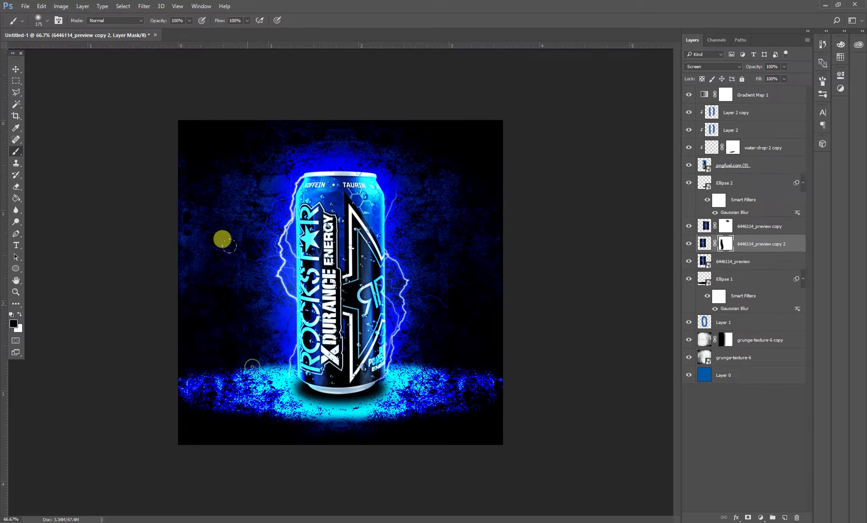
# Duplicate the lightning copy and mask out background texture right of the can.
pyautogui.click(752, 228)
pyautogui.hotkey('ctrl', 'j')
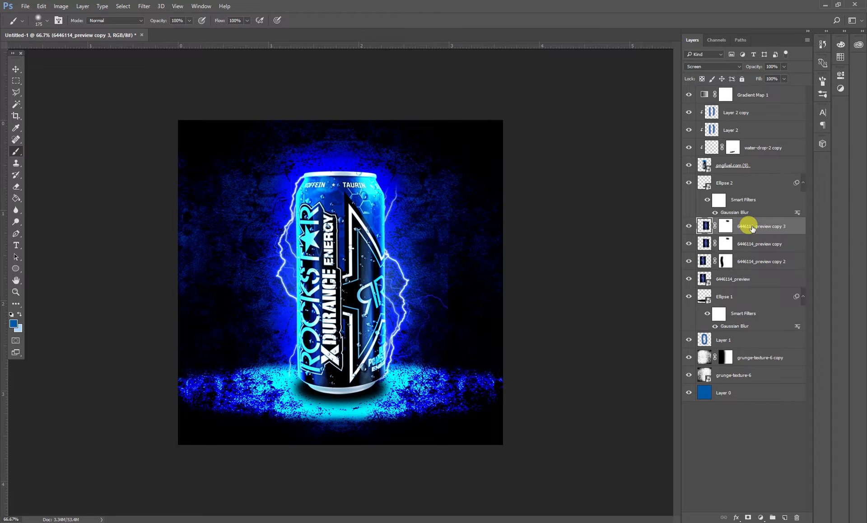
pyautogui.moveTo(409, 171); pyautogui.dragTo(459, 280)
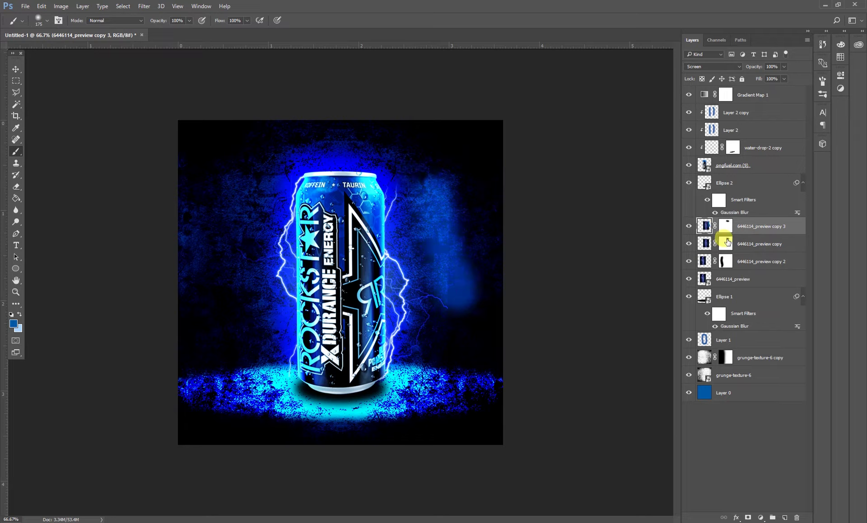
pyautogui.hotkey('ctrl', 'z')
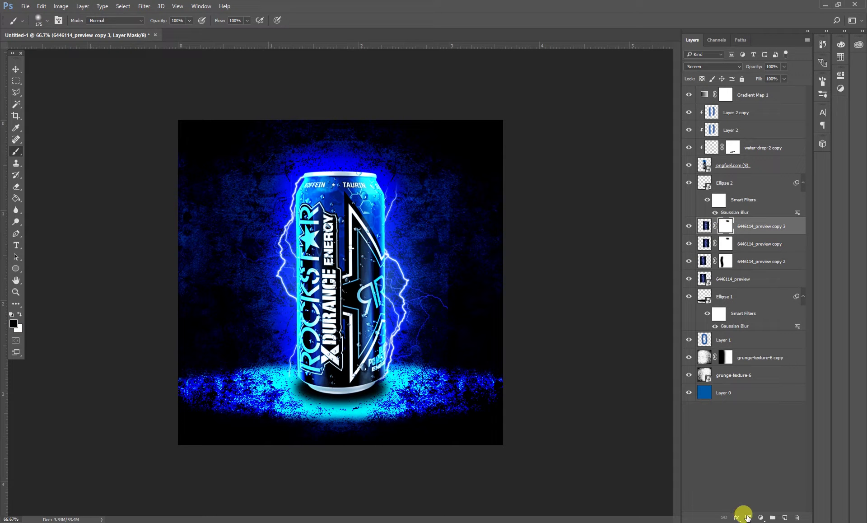
pyautogui.moveTo(449, 174)
pyautogui.mouseDown()
pyautogui.moveTo(439, 223)
pyautogui.moveTo(421, 193)
pyautogui.mouseUp()
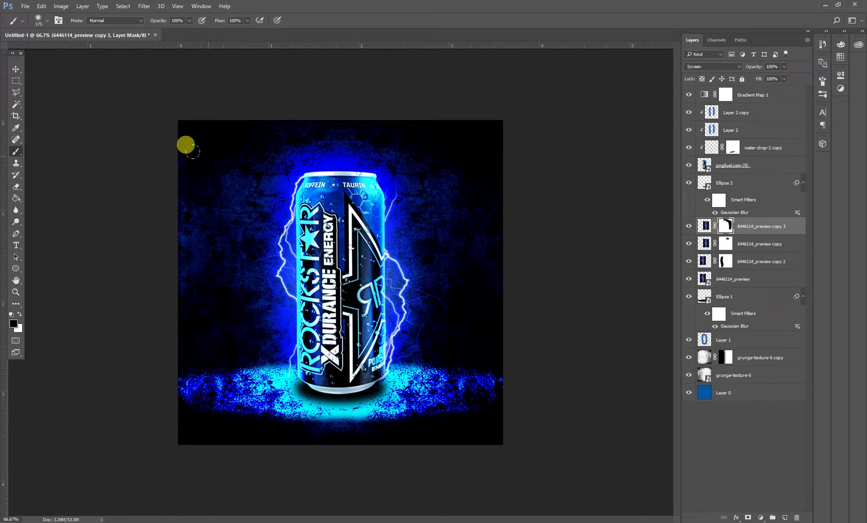
# Paint the 6446114_preview copy's mask to adjust the texture left of the can.
pyautogui.click(726, 244)
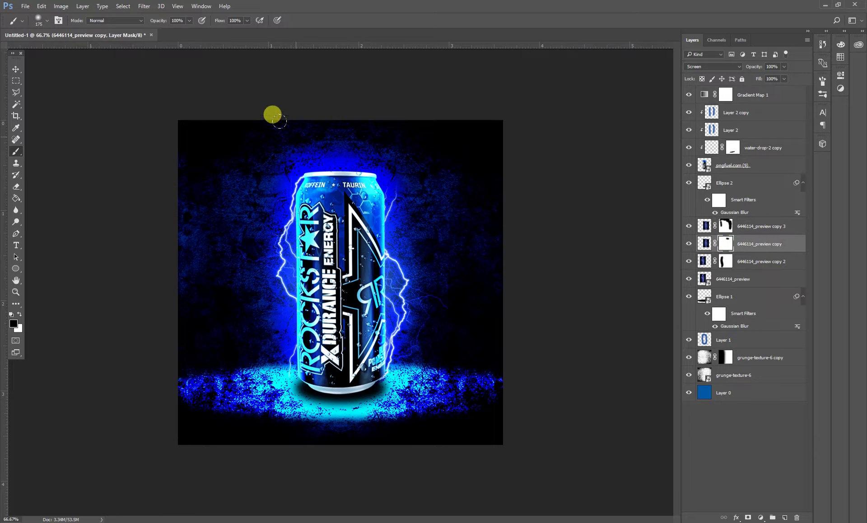
pyautogui.moveTo(227, 317); pyautogui.dragTo(250, 392)
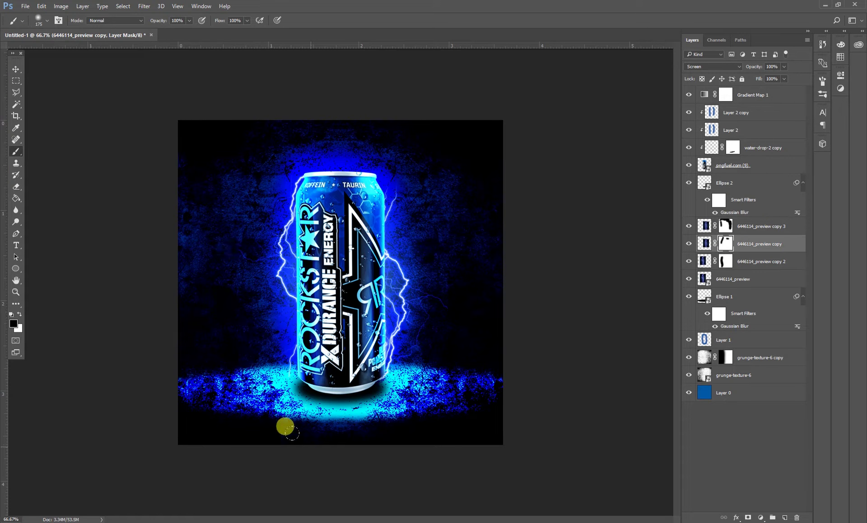
pyautogui.click(15, 69)
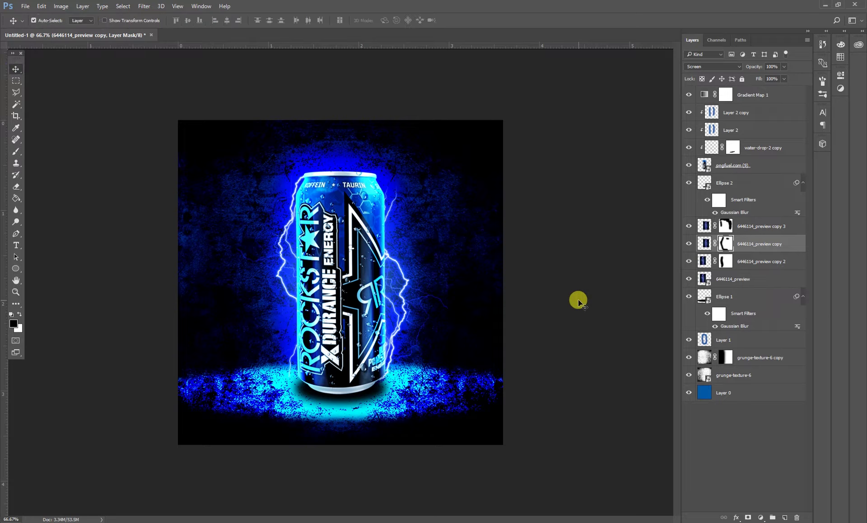
pyautogui.click(579, 300)
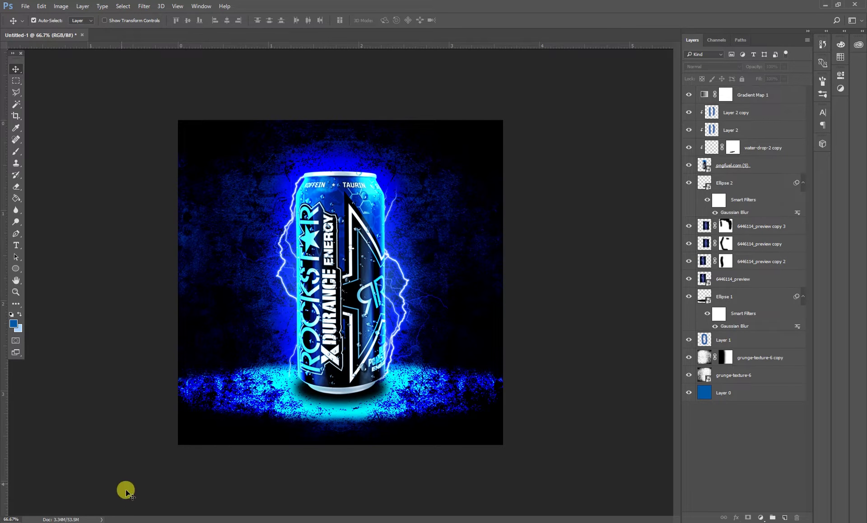
# Drag smoke_PNG55229 from the Energy Drink folder onto the canvas and rotate it to -75°.
pyautogui.click(825, 4)
pyautogui.moveTo(296, 115); pyautogui.dragTo(229, 477)
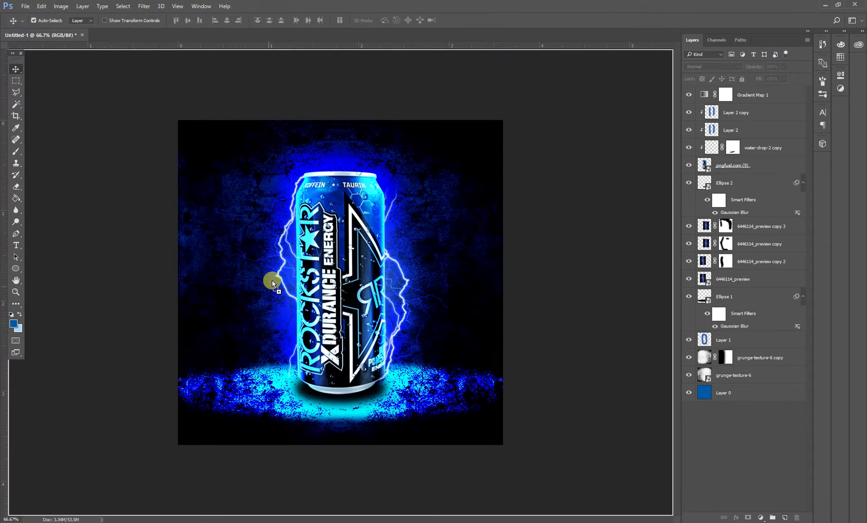
pyautogui.moveTo(229, 476); pyautogui.dragTo(272, 281)
pyautogui.moveTo(520, 397); pyautogui.dragTo(449, 156)
pyautogui.hotkey('ctrl', 'z')
pyautogui.hotkey('ctrl', 'z')
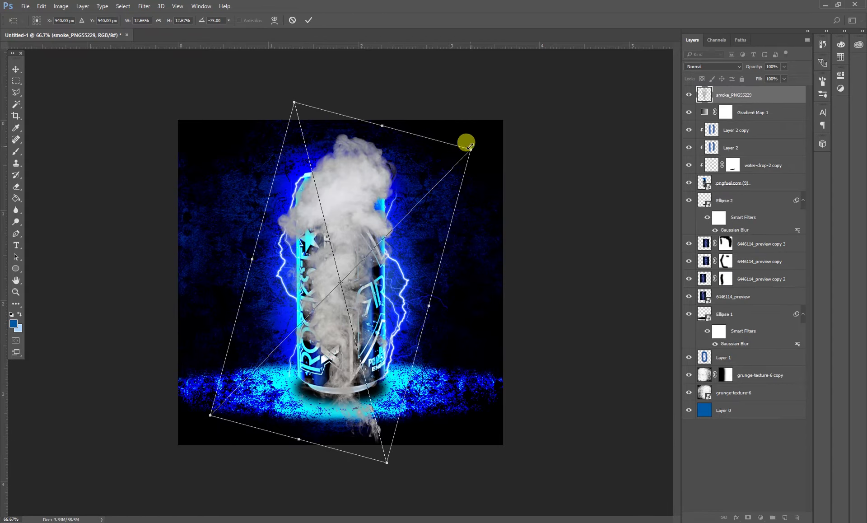
# Scale the smoke to about 9.5% and place it along the can's left side.
pyautogui.moveTo(469, 145); pyautogui.dragTo(434, 176)
pyautogui.moveTo(373, 247); pyautogui.dragTo(319, 235)
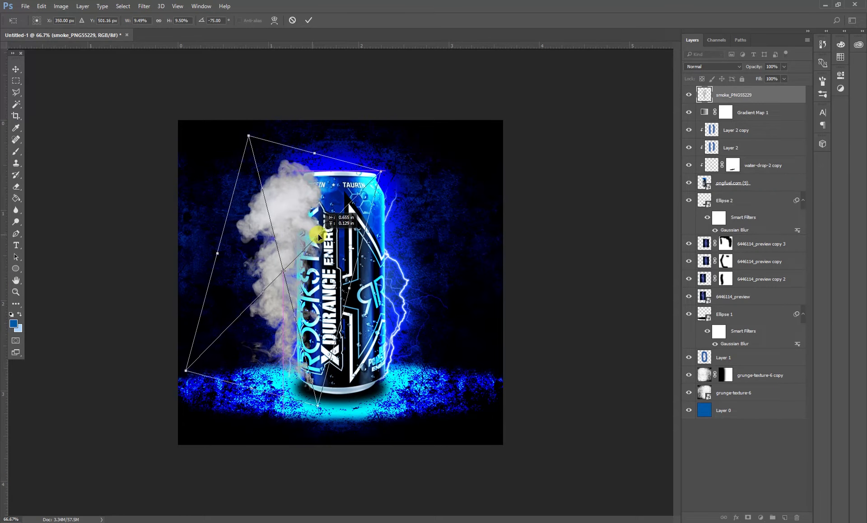
pyautogui.moveTo(251, 389); pyautogui.dragTo(250, 406)
pyautogui.press('Return')
# Move the smoke layer down the stack so it sits just above Ellipse 1.
pyautogui.moveTo(721, 94); pyautogui.dragTo(713, 298)
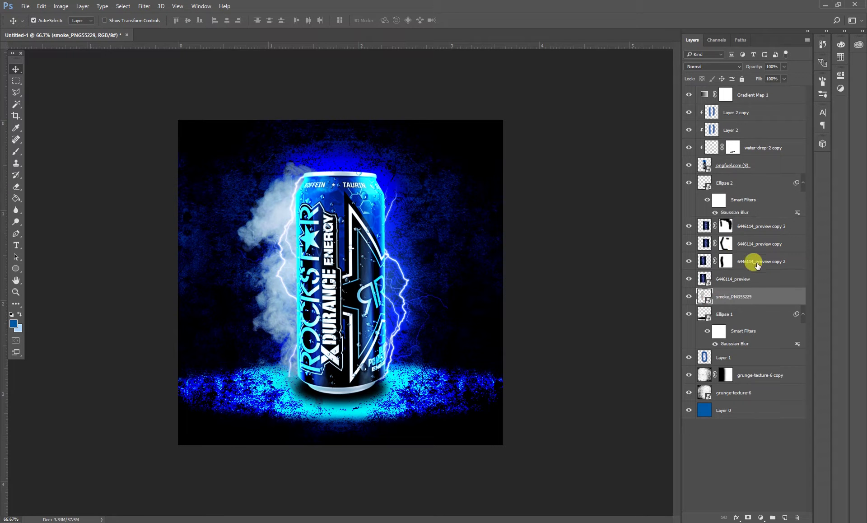
pyautogui.moveTo(732, 296); pyautogui.dragTo(732, 347)
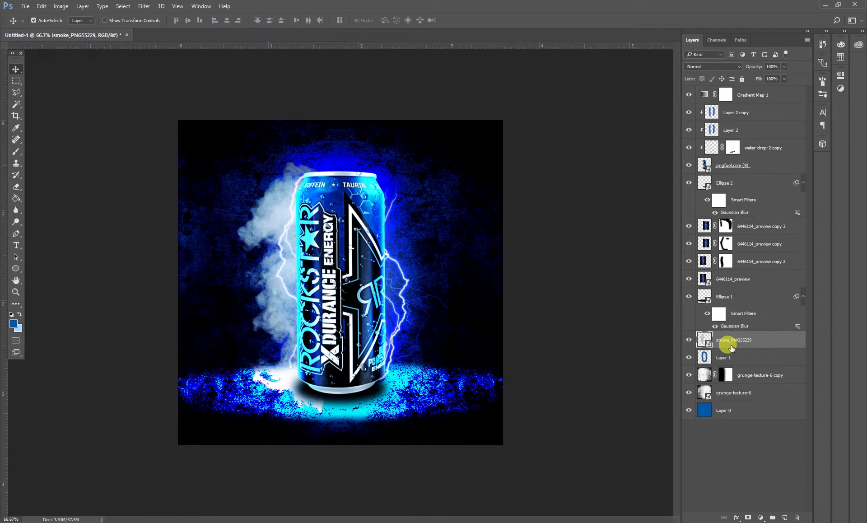
pyautogui.moveTo(728, 345)
pyautogui.mouseDown()
pyautogui.moveTo(727, 368)
pyautogui.moveTo(733, 289)
pyautogui.mouseUp()
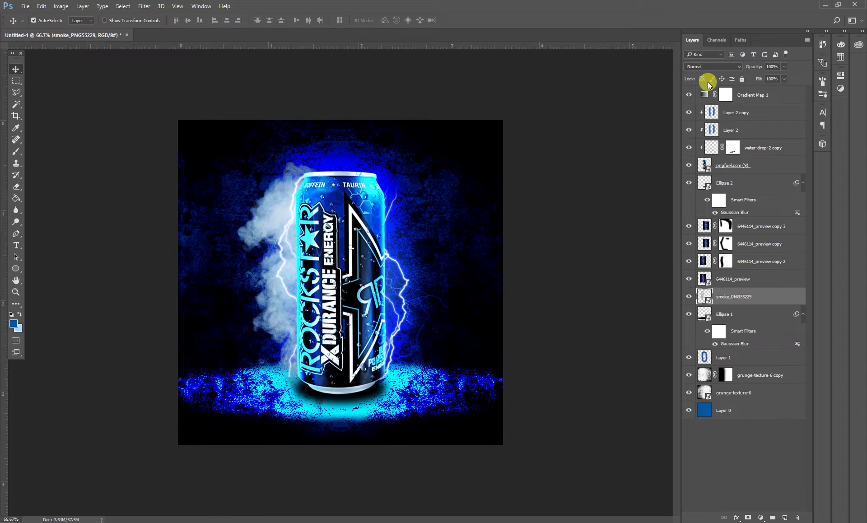
# Try Darken and Overlay blend modes on the smoke layer.
pyautogui.click(712, 66)
pyautogui.click(693, 88)
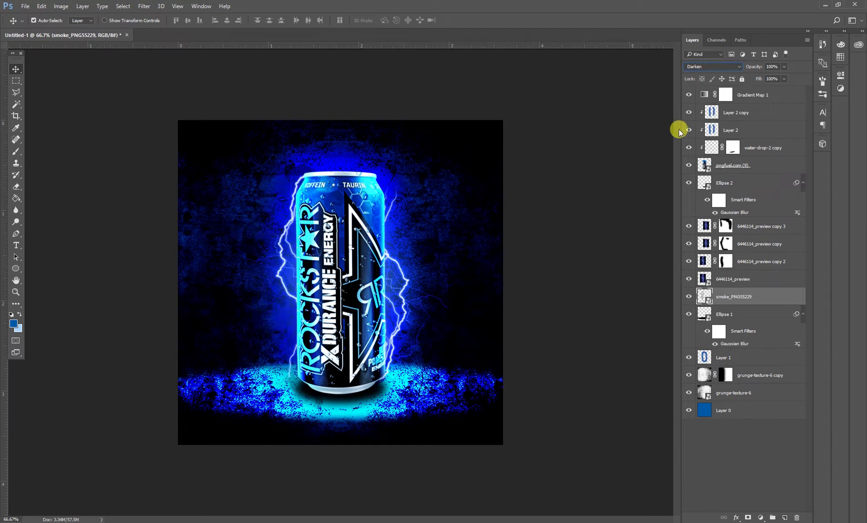
pyautogui.click(703, 67)
pyautogui.click(691, 157)
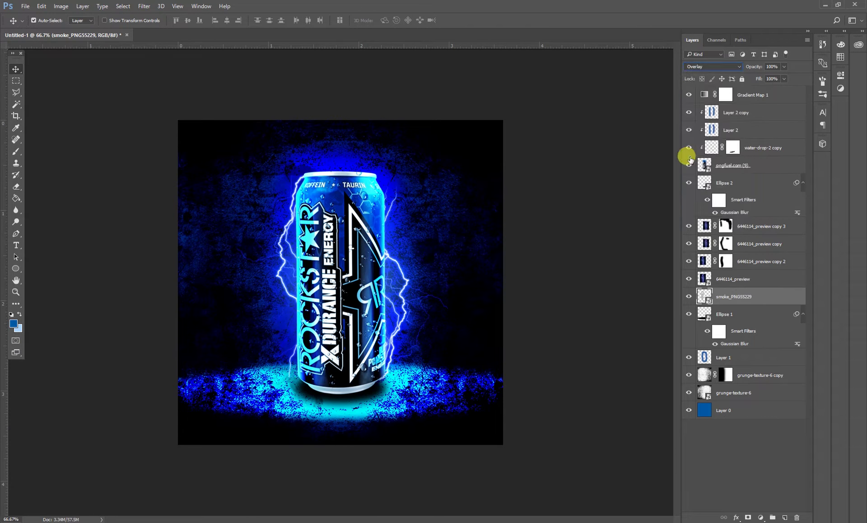
pyautogui.click(696, 67)
pyautogui.click(697, 90)
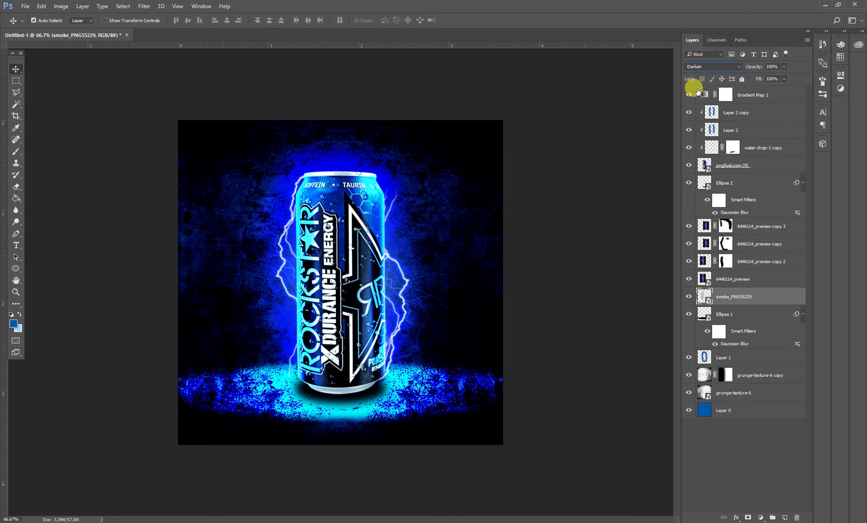
# Cycle the smoke through more blend modes and settle on Hard Light.
pyautogui.hotkey('shift', '+')
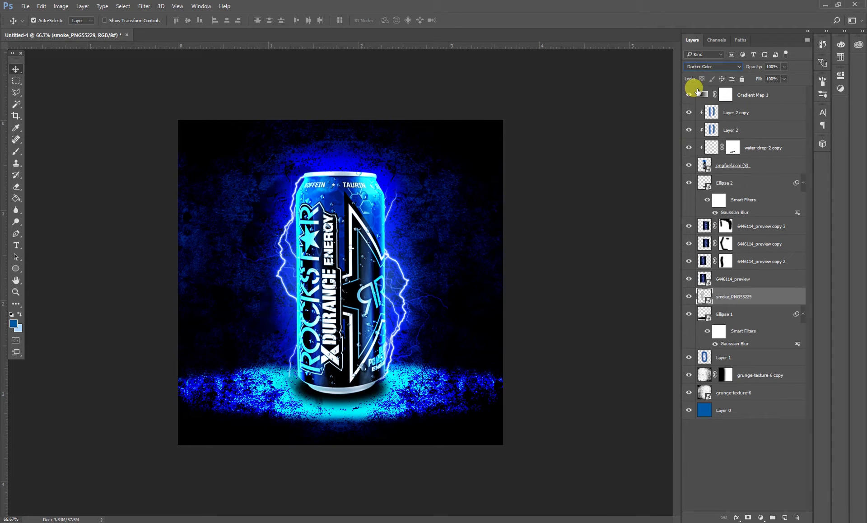
pyautogui.hotkey('shift', '+')
pyautogui.hotkey('shift', '+')
pyautogui.hotkey('shift', '+')
pyautogui.hotkey('shift', '+')
pyautogui.hotkey('shift', '+')
pyautogui.hotkey('shift', '+')
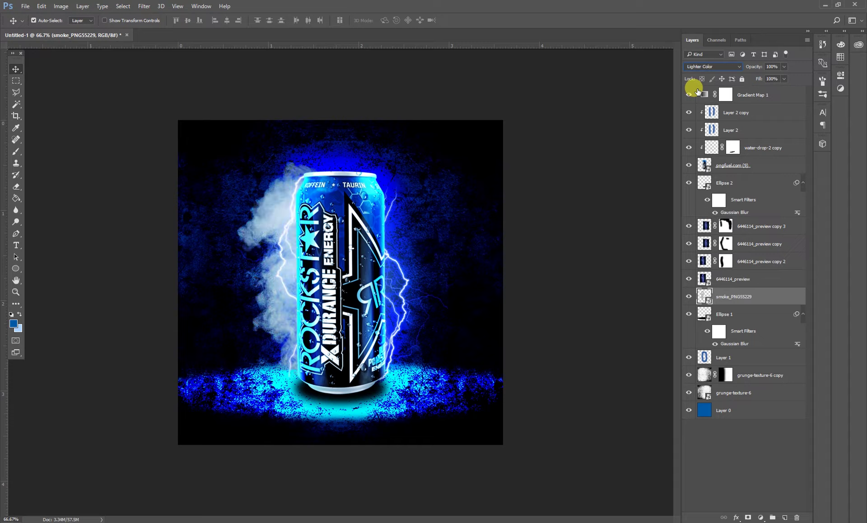
pyautogui.hotkey('shift', '+')
pyautogui.hotkey('shift', '+')
pyautogui.hotkey('shift', '-')
pyautogui.hotkey('shift', '+')
pyautogui.hotkey('shift', '+')
pyautogui.hotkey('shift', '+')
pyautogui.hotkey('shift', '+')
pyautogui.press('Down')
pyautogui.press('Down')
pyautogui.press('Down')
pyautogui.press('Down')
pyautogui.press('Down')
pyautogui.press('Down')
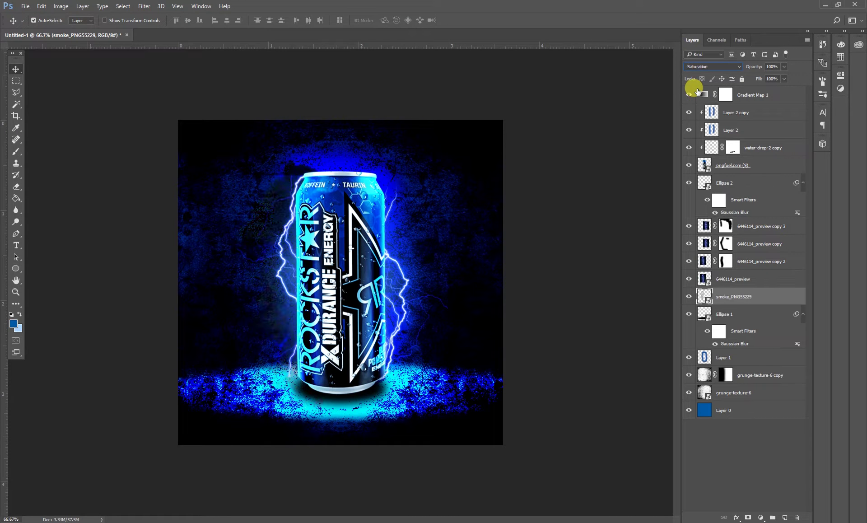
pyautogui.press('Down')
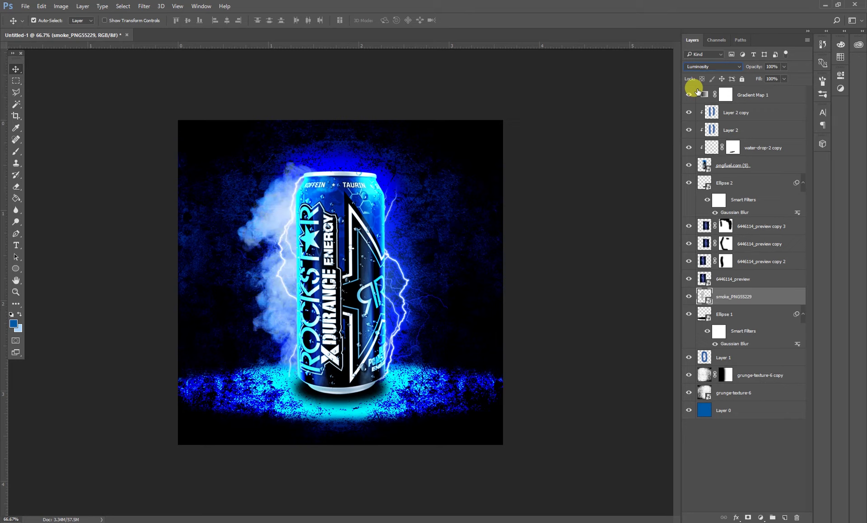
pyautogui.click(716, 66)
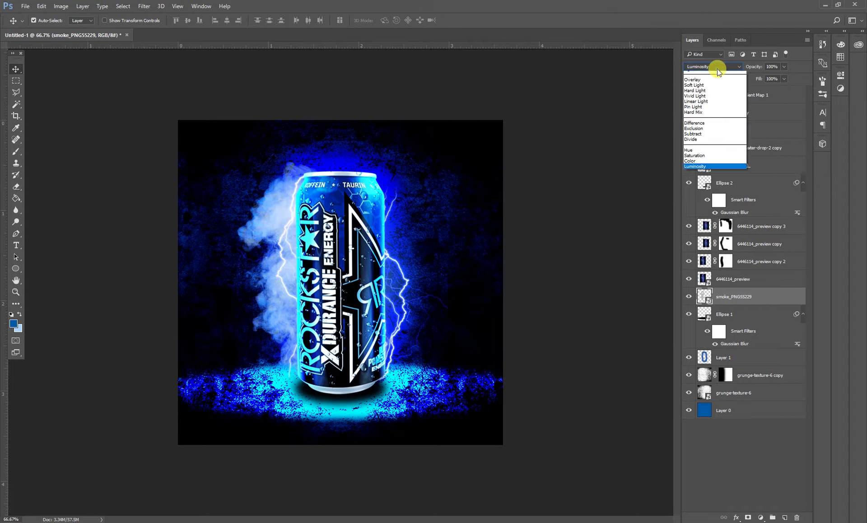
pyautogui.click(700, 166)
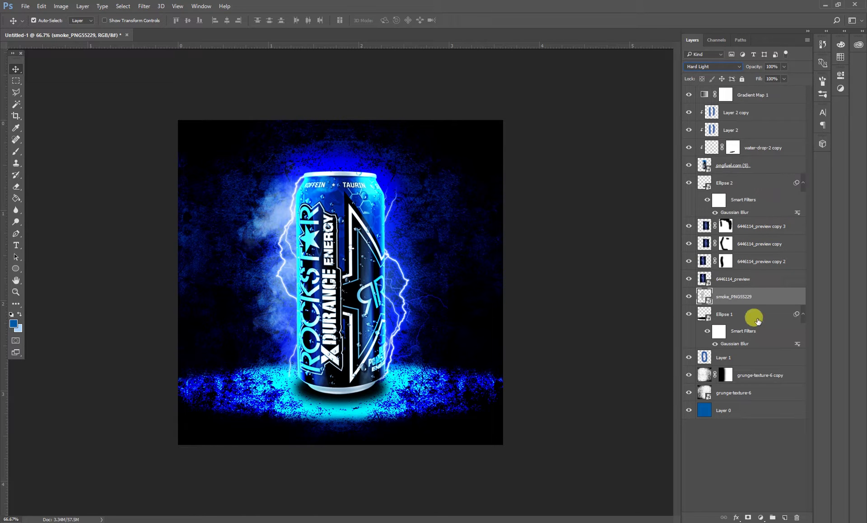
pyautogui.click(689, 296)
# Rasterize the smoke layer and reapply Hard Light blending to it.
pyautogui.rightClick(753, 297)
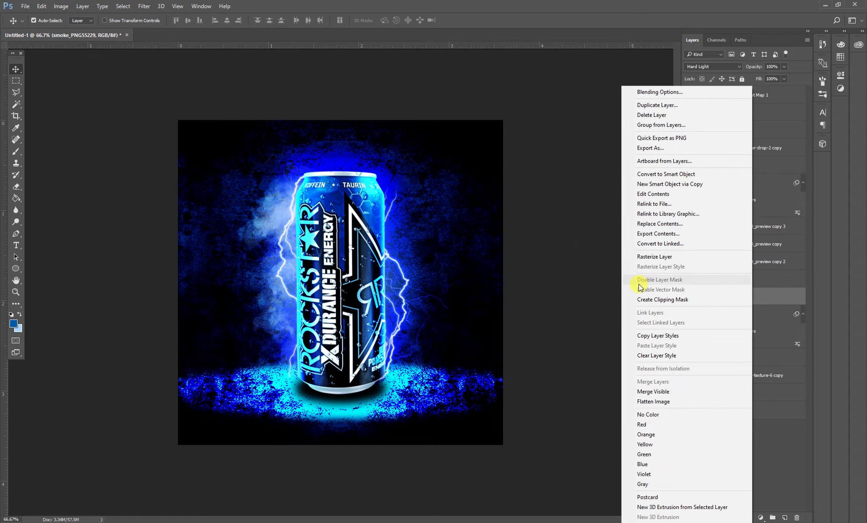
pyautogui.click(652, 257)
pyautogui.click(699, 67)
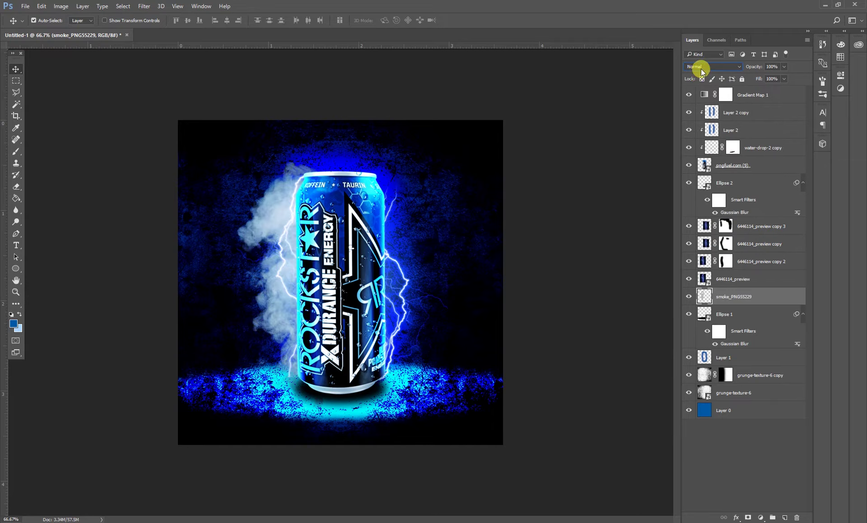
pyautogui.click(701, 68)
pyautogui.click(698, 167)
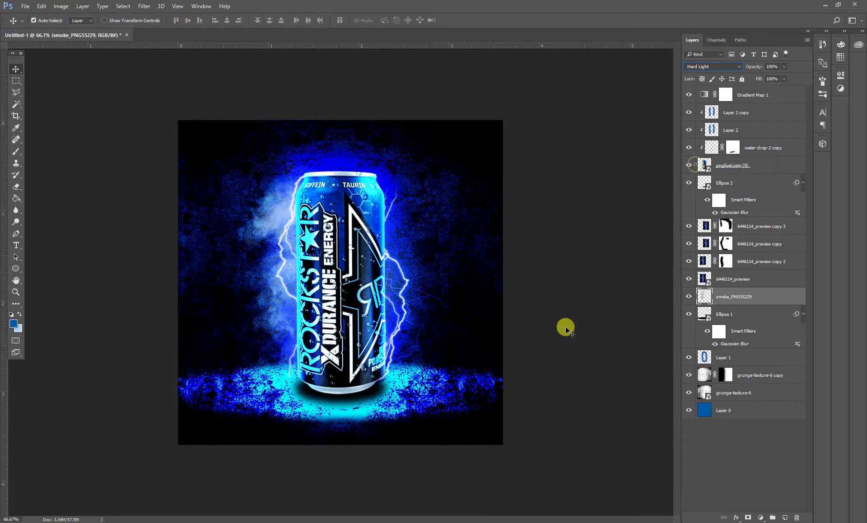
pyautogui.click(566, 328)
pyautogui.click(734, 296)
# Duplicate the smoke, move the copy to the can's right, and flip it vertically.
pyautogui.hotkey('ctrl', 'j')
pyautogui.hotkey('ctrl', 't')
pyautogui.moveTo(300, 261)
pyautogui.mouseDown()
pyautogui.moveTo(414, 267)
pyautogui.moveTo(407, 261)
pyautogui.mouseUp()
pyautogui.rightClick(421, 258)
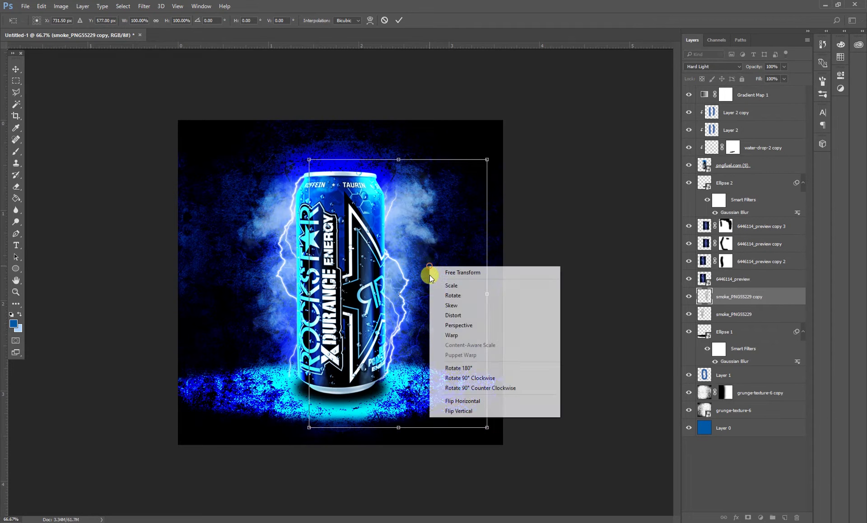
pyautogui.click(453, 411)
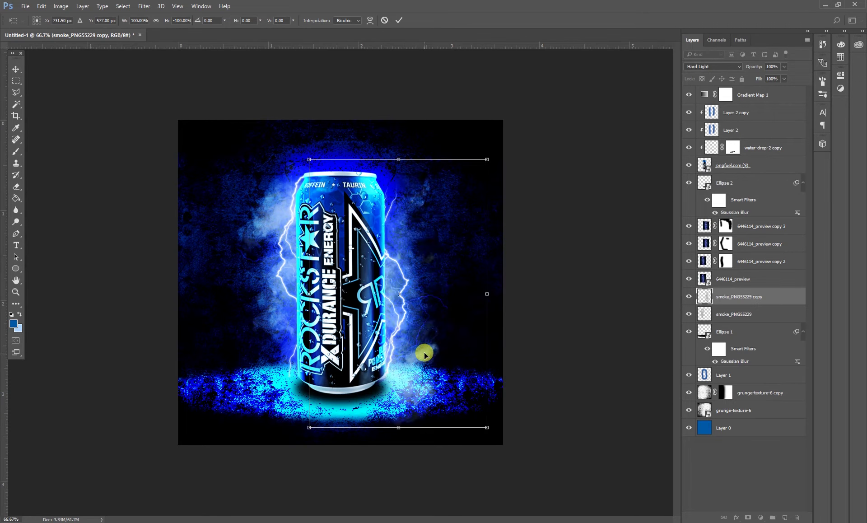
pyautogui.moveTo(424, 354); pyautogui.dragTo(427, 319)
# Mirror the smoke copy horizontally and stretch it taller downward.
pyautogui.rightClick(427, 319)
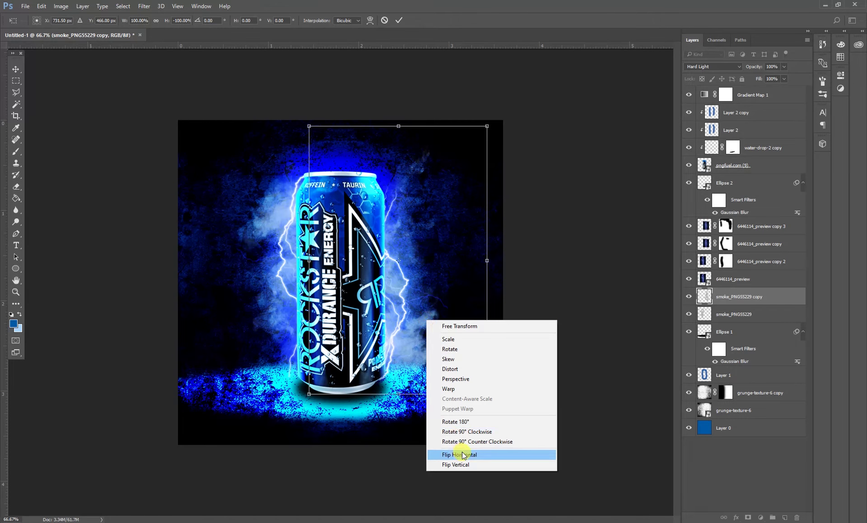
pyautogui.click(463, 455)
pyautogui.rightClick(438, 342)
pyautogui.click(460, 484)
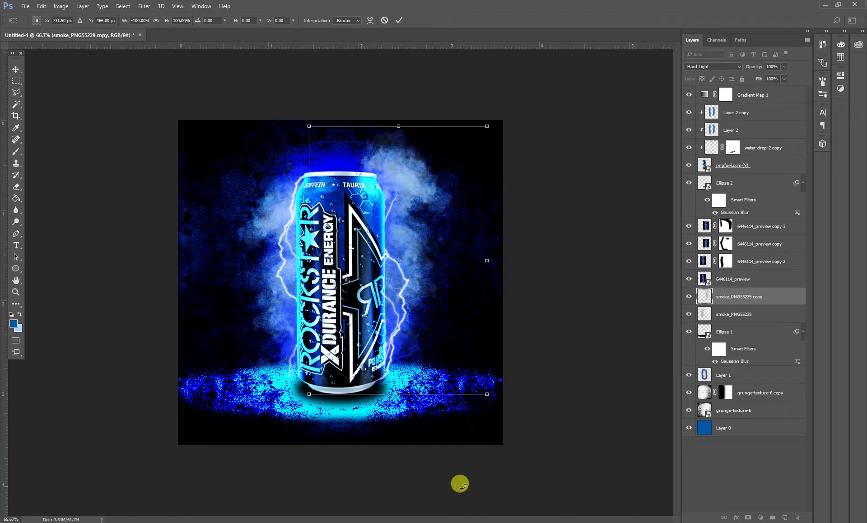
pyautogui.hotkey('shift', 'Down')
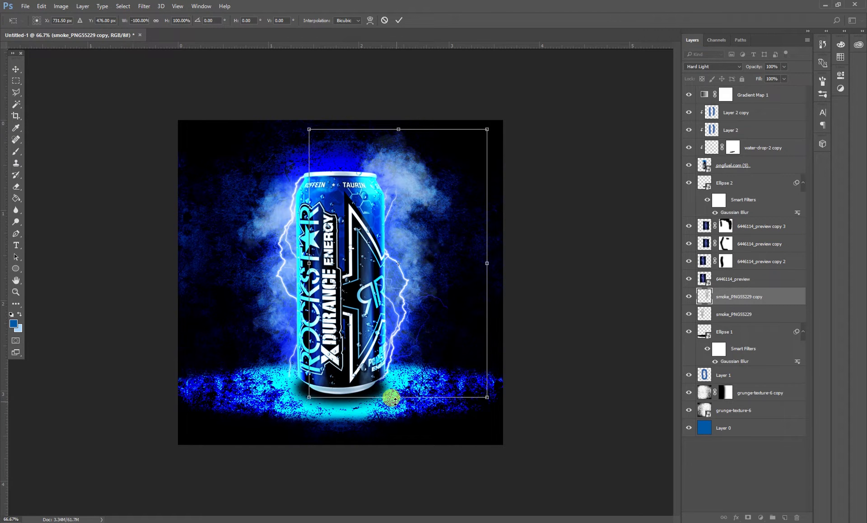
pyautogui.moveTo(395, 397); pyautogui.dragTo(394, 427)
pyautogui.hotkey('shift', 'Down')
pyautogui.hotkey('shift', 'Down')
pyautogui.hotkey('shift', 'Down')
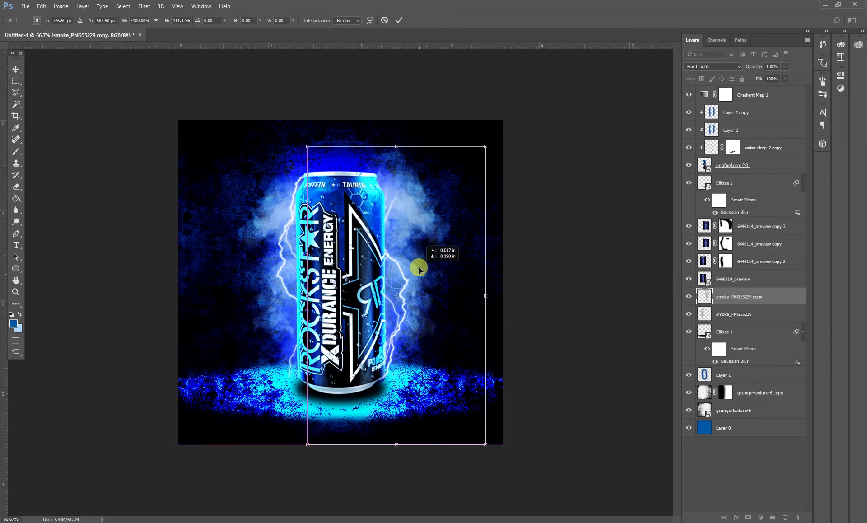
pyautogui.rightClick(413, 234)
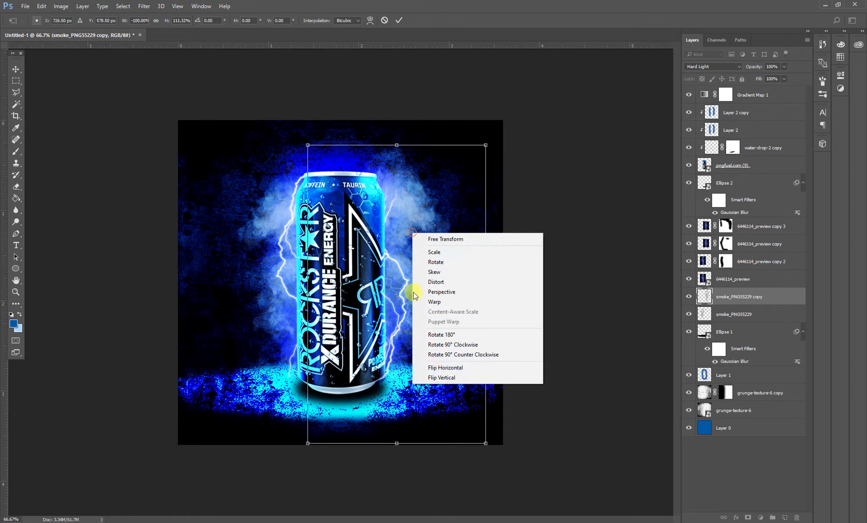
pyautogui.click(434, 371)
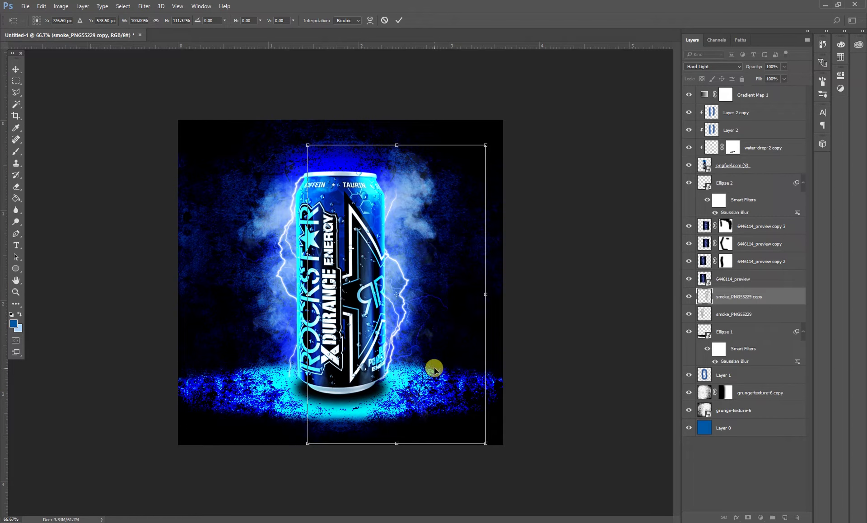
# Flip the copy upside down, set it beside the can, rotate about 167°, and commit.
pyautogui.rightClick(412, 216)
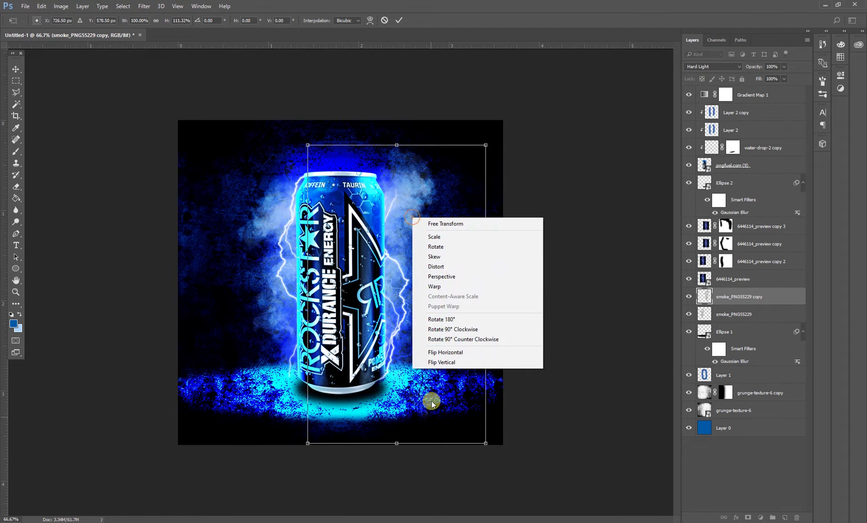
pyautogui.click(437, 362)
pyautogui.moveTo(419, 385); pyautogui.dragTo(415, 334)
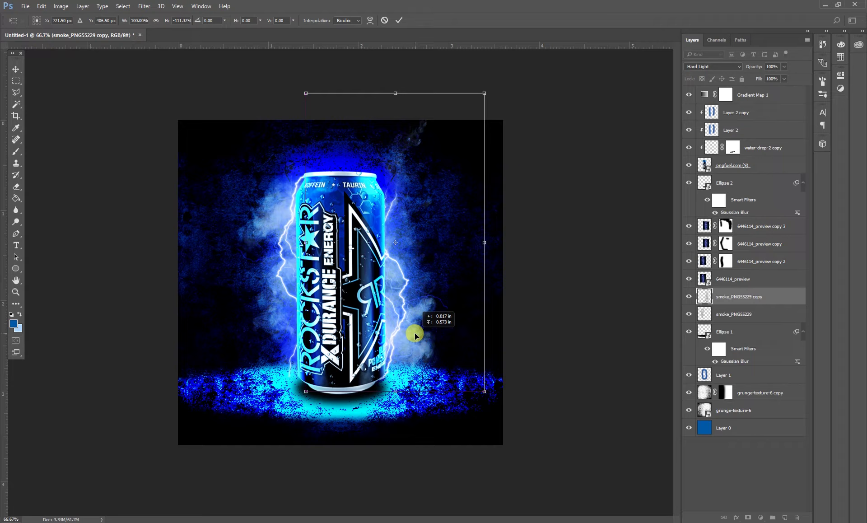
pyautogui.moveTo(414, 334); pyautogui.dragTo(412, 323)
pyautogui.moveTo(479, 401)
pyautogui.mouseDown()
pyautogui.moveTo(564, 390)
pyautogui.moveTo(547, 393)
pyautogui.mouseUp()
pyautogui.moveTo(433, 301); pyautogui.dragTo(435, 308)
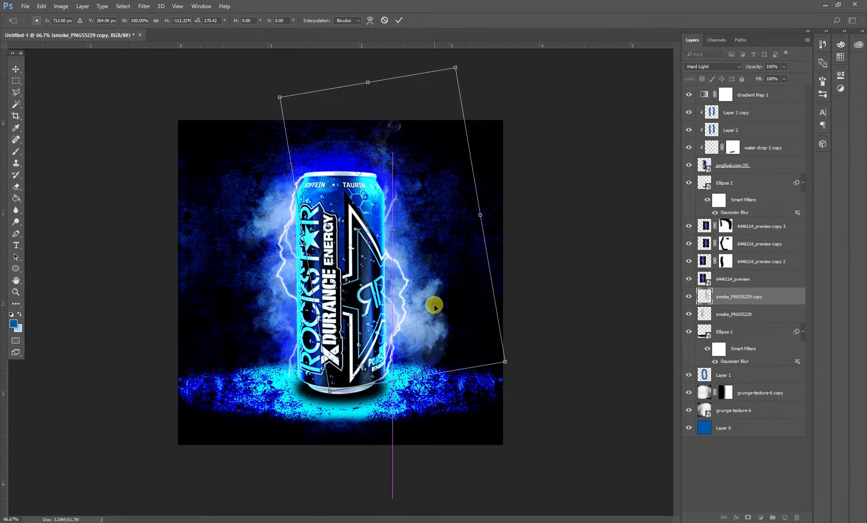
pyautogui.press('Return')
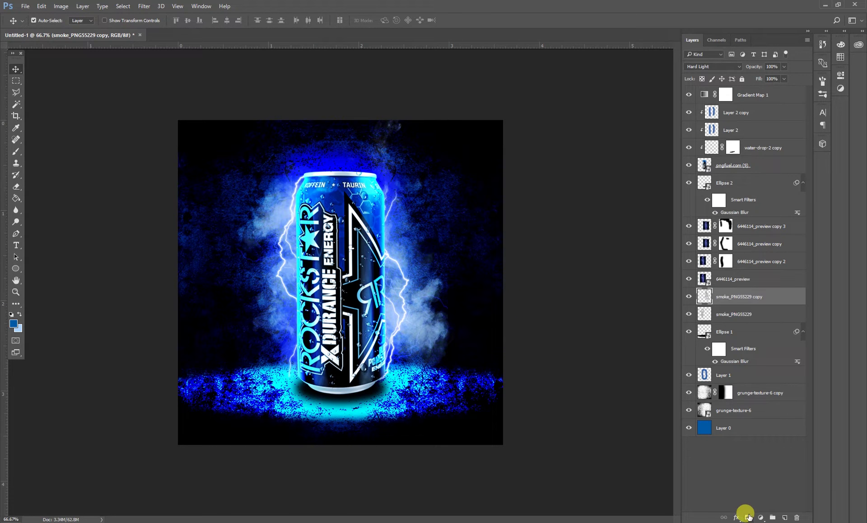
# Mask the smoke copy and paint out the wisps above the can's top right.
pyautogui.click(748, 517)
pyautogui.click(15, 152)
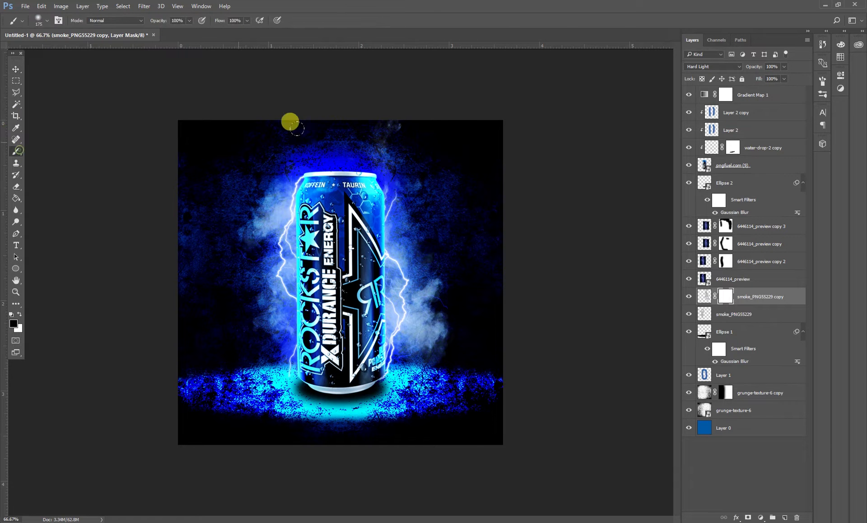
pyautogui.moveTo(342, 138); pyautogui.dragTo(405, 132)
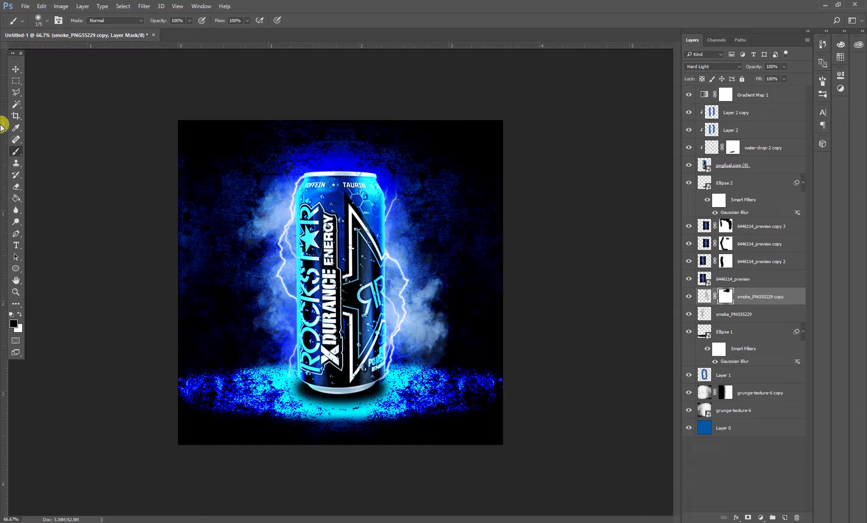
pyautogui.click(15, 68)
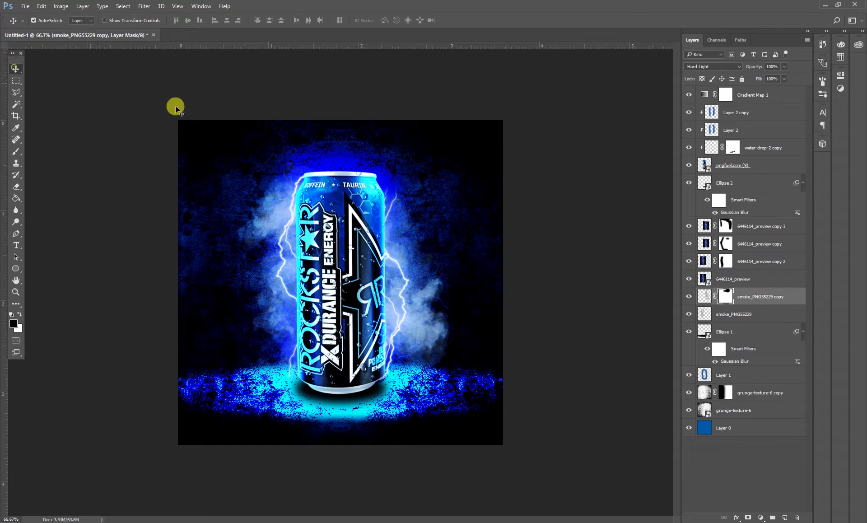
pyautogui.click(551, 250)
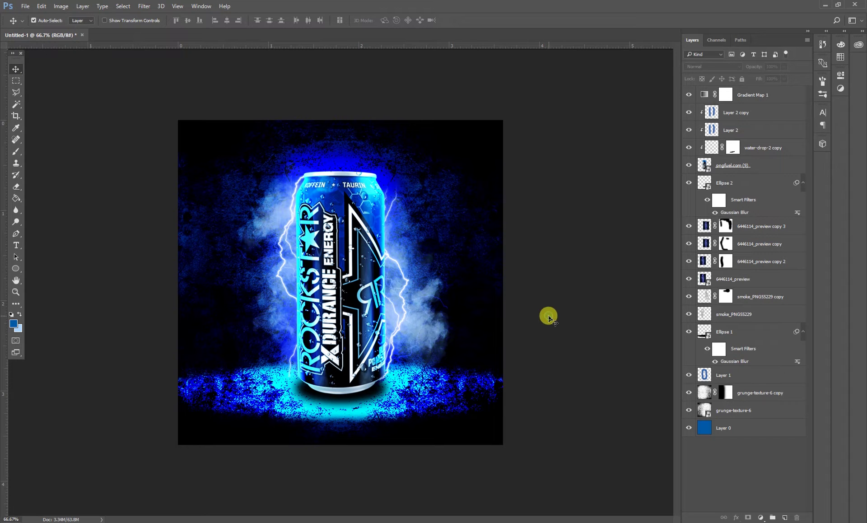
# Keep Layer 2 copy in Color Dodge and release it from its clipping mask.
pyautogui.click(367, 196)
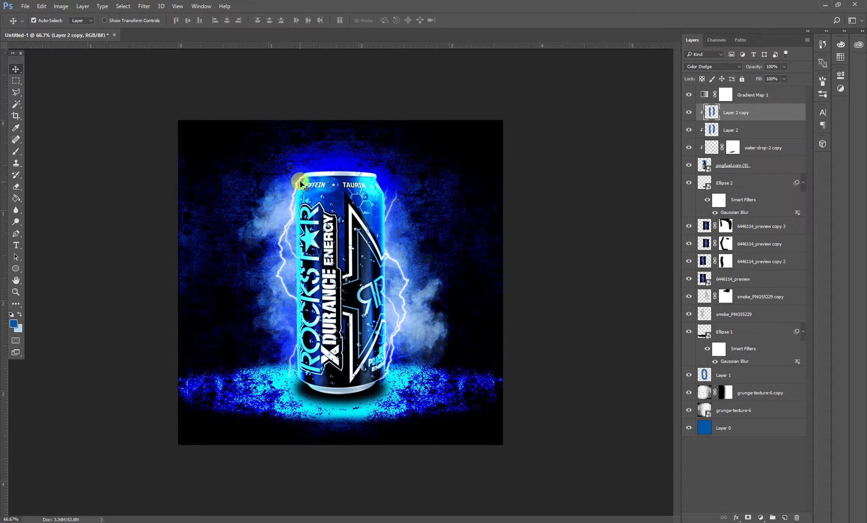
pyautogui.click(704, 66)
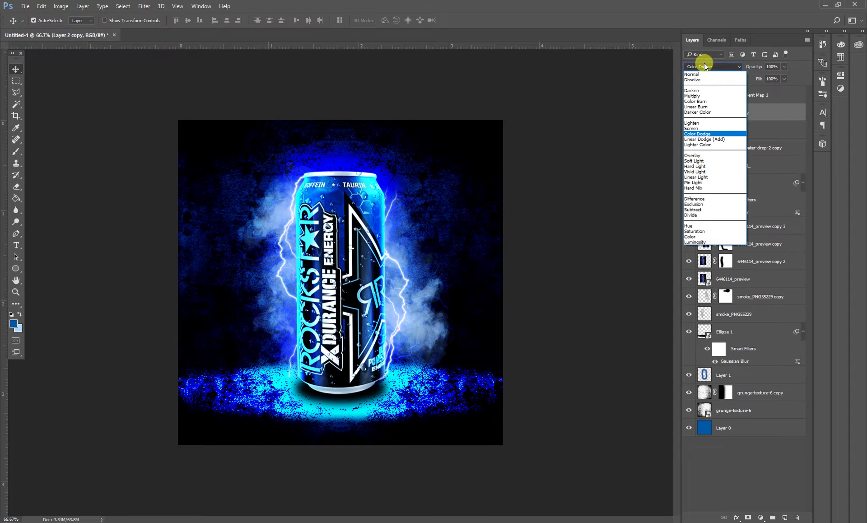
pyautogui.click(707, 134)
pyautogui.rightClick(770, 112)
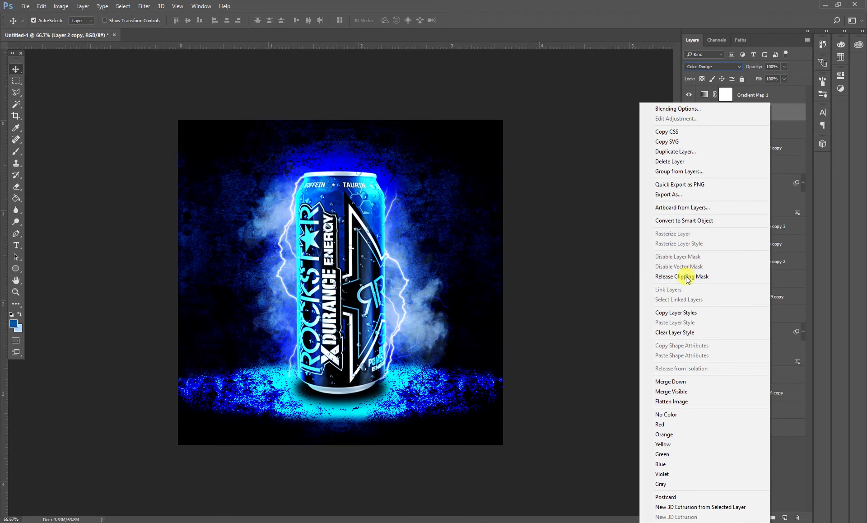
pyautogui.click(690, 276)
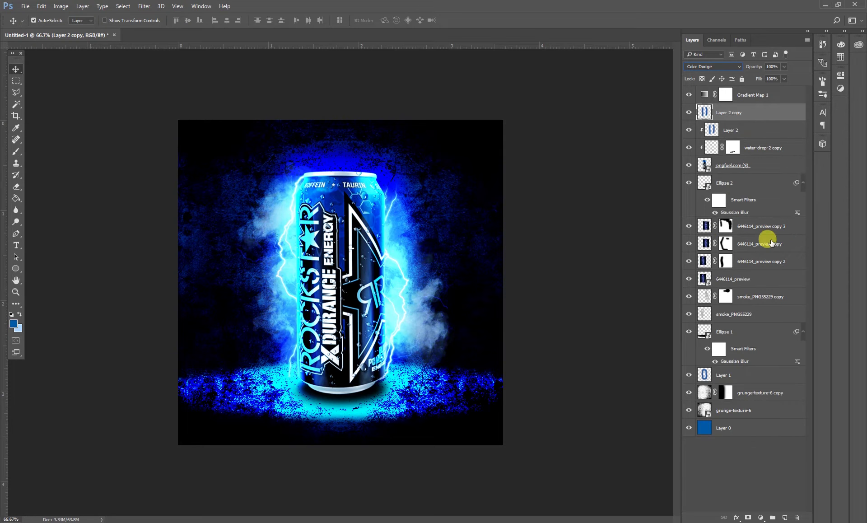
pyautogui.click(422, 316)
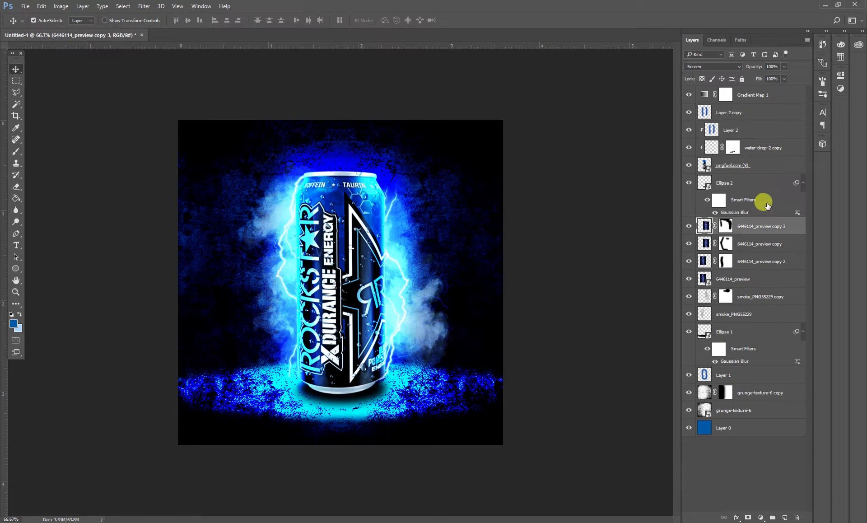
# Try Linear Light, then Hard Light blending on the 6446114_preview copy 3 layer.
pyautogui.click(706, 67)
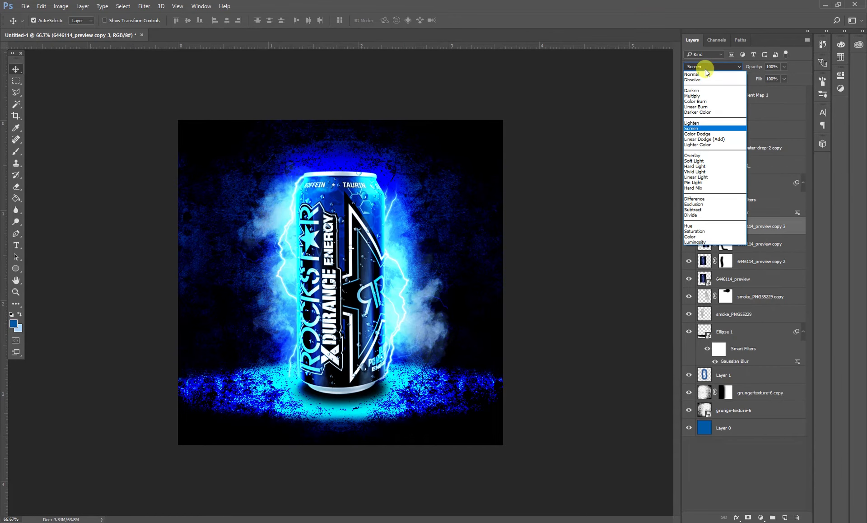
pyautogui.click(700, 177)
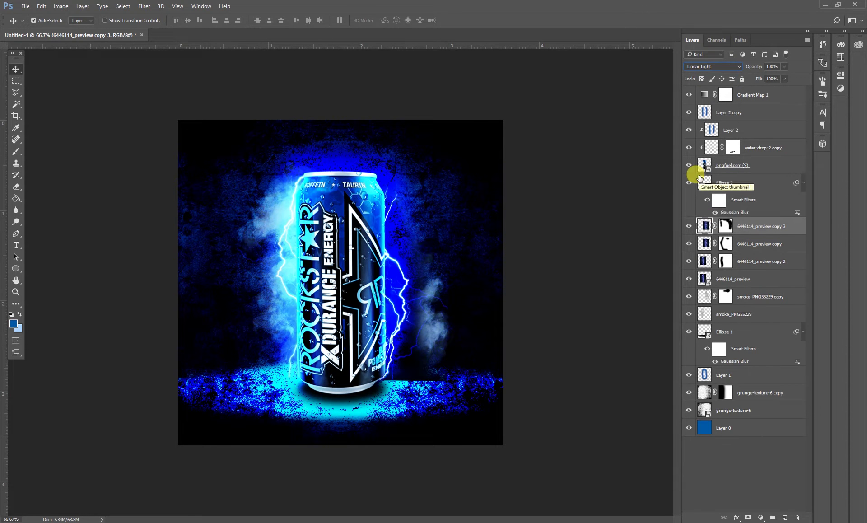
pyautogui.click(702, 68)
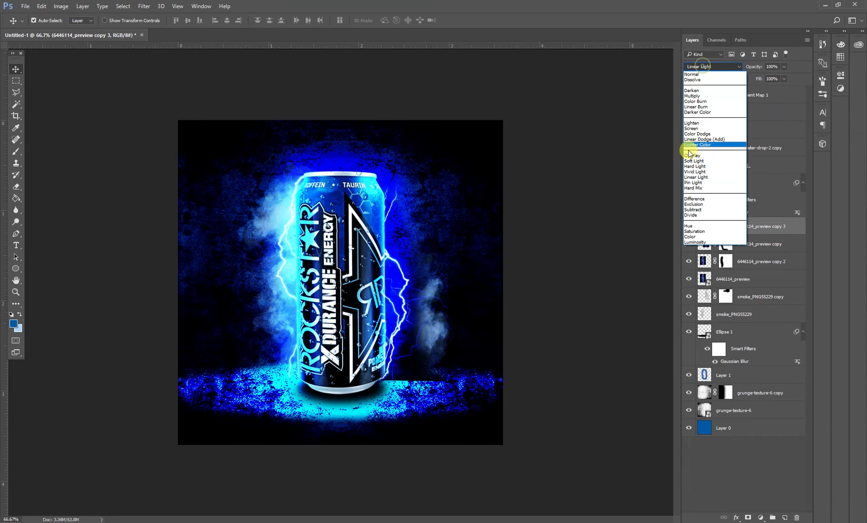
pyautogui.click(690, 166)
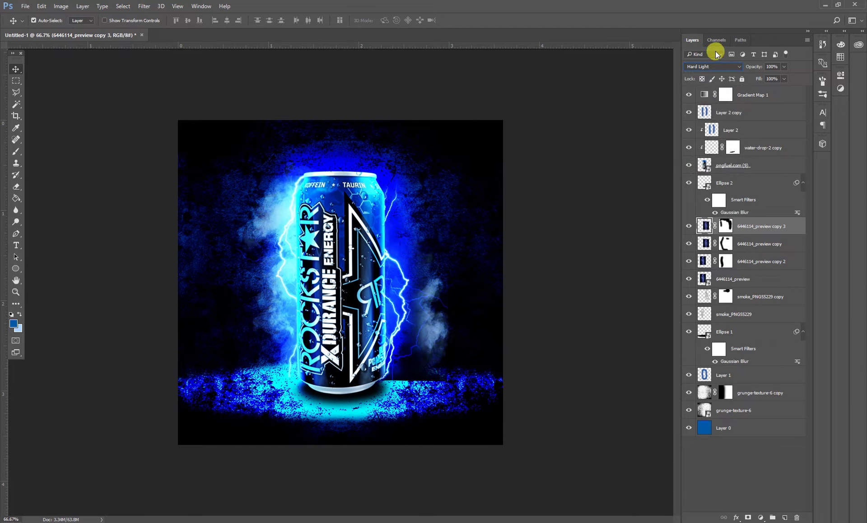
pyautogui.click(713, 67)
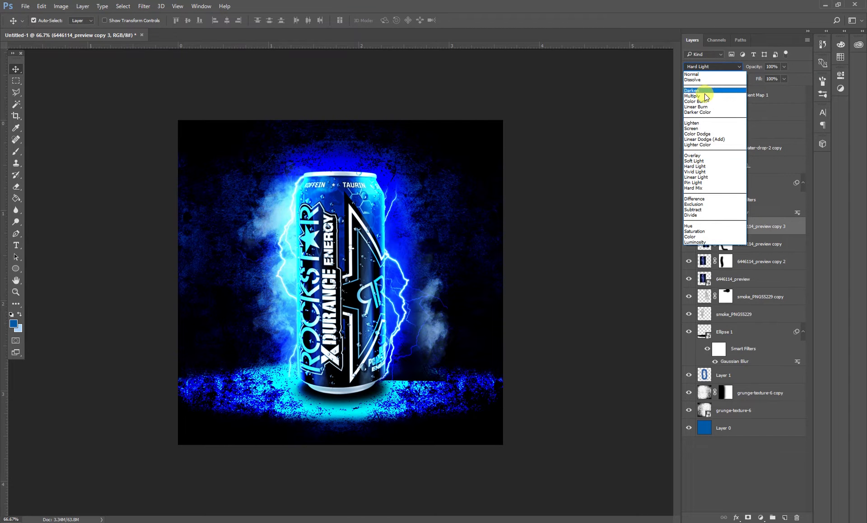
pyautogui.click(697, 167)
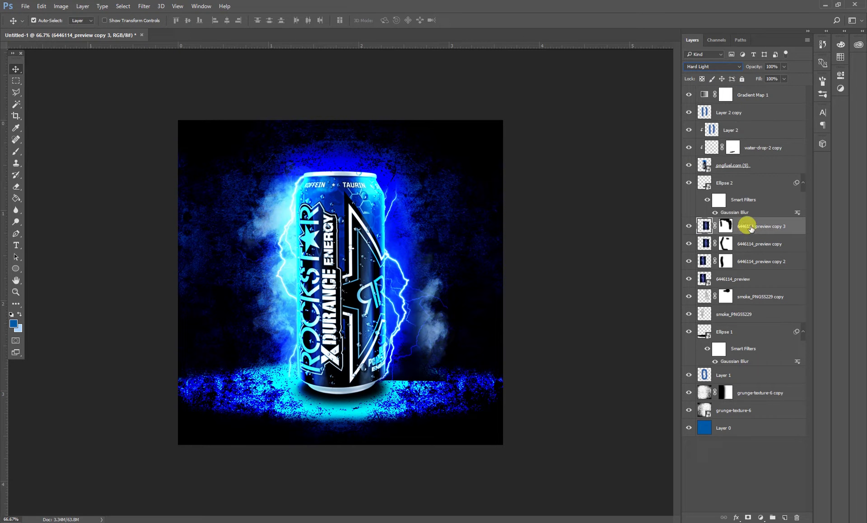
# Compare copy 3 above and below Ellipse 2, then delete it and undo a stray move.
pyautogui.moveTo(751, 229)
pyautogui.mouseDown()
pyautogui.moveTo(749, 237)
pyautogui.moveTo(745, 182)
pyautogui.mouseUp()
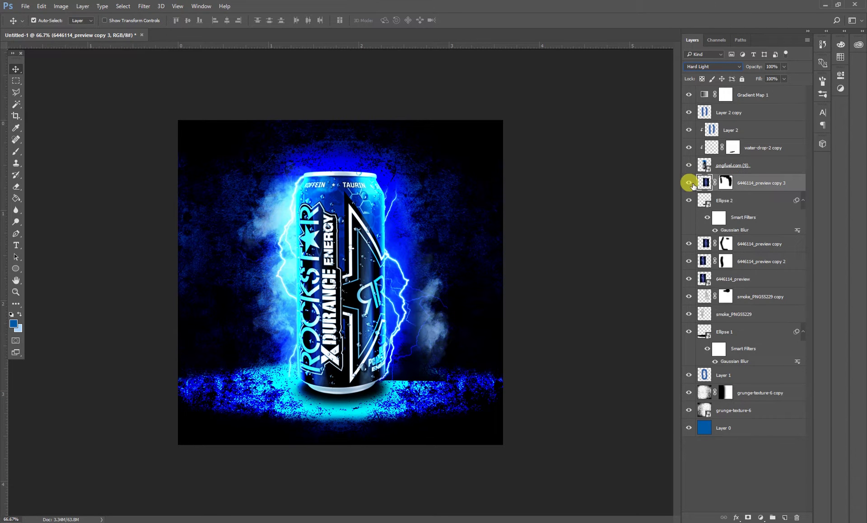
pyautogui.click(691, 184)
pyautogui.moveTo(780, 182); pyautogui.dragTo(743, 227)
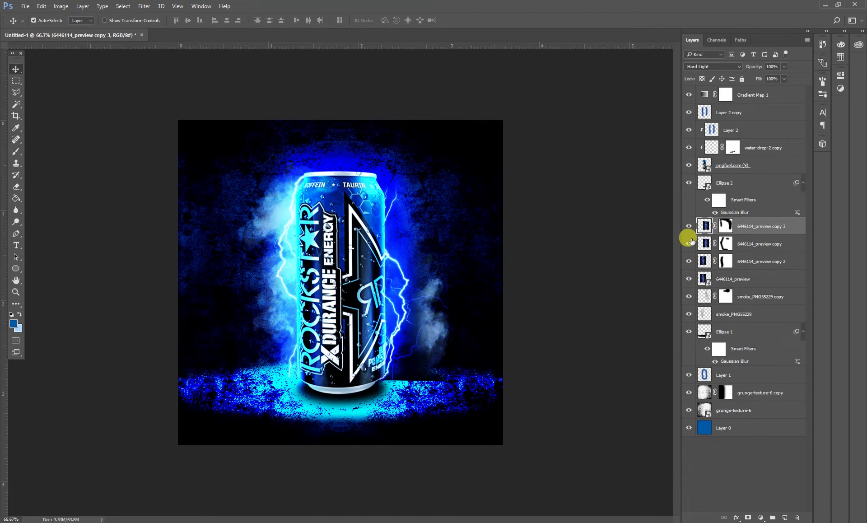
pyautogui.click(689, 244)
pyautogui.click(725, 226)
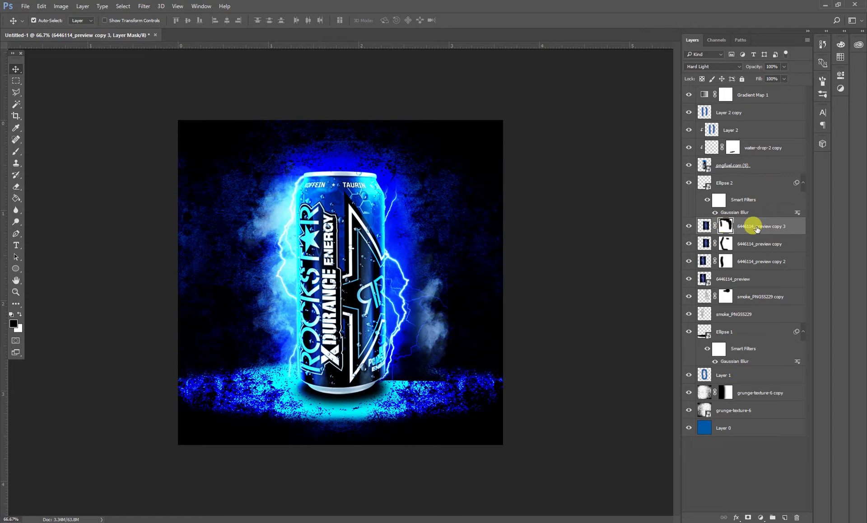
pyautogui.press('Delete')
pyautogui.moveTo(268, 221)
pyautogui.mouseDown()
pyautogui.moveTo(220, 214)
pyautogui.moveTo(249, 214)
pyautogui.mouseUp()
pyautogui.hotkey('ctrl', 'z')
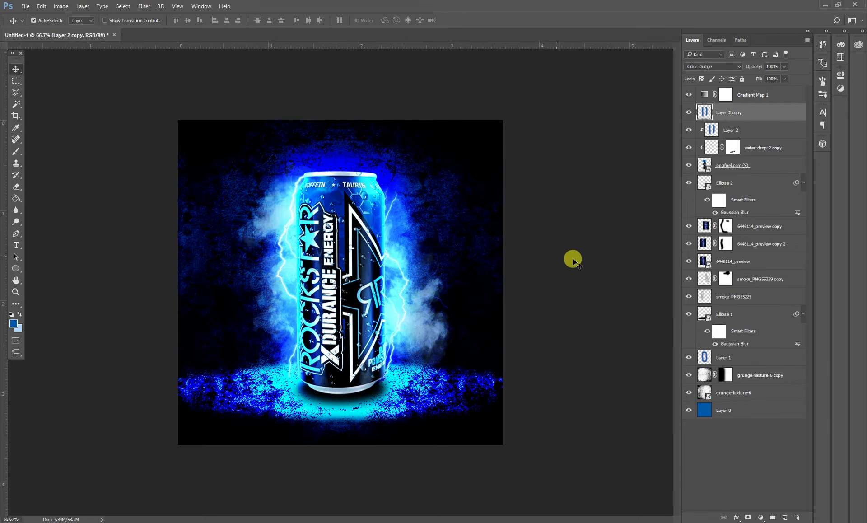
pyautogui.click(573, 239)
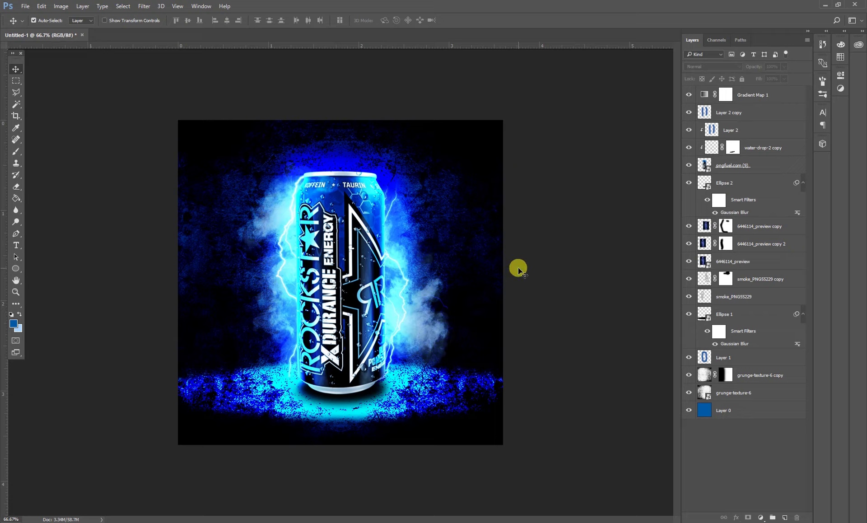
pyautogui.click(427, 329)
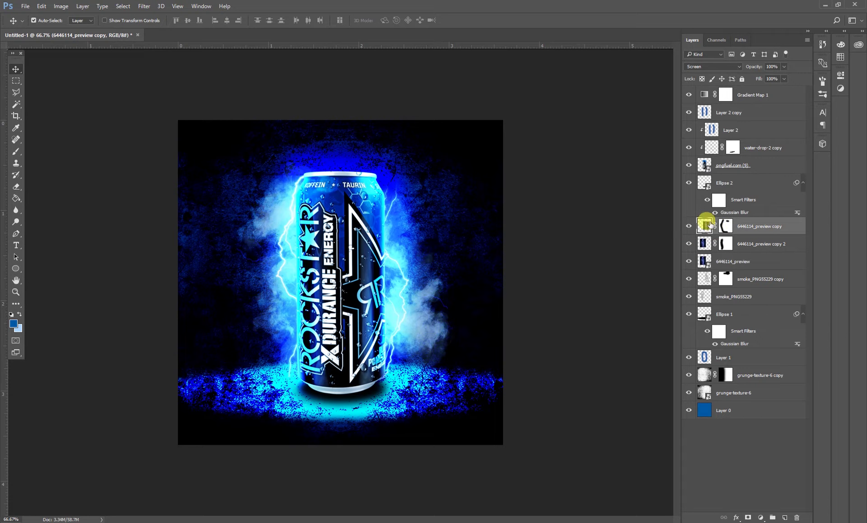
pyautogui.click(688, 226)
pyautogui.click(561, 311)
pyautogui.click(689, 246)
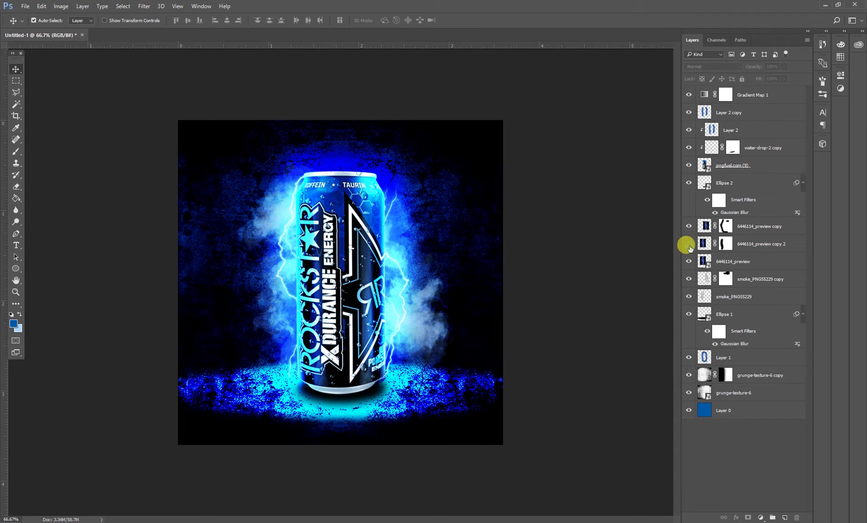
pyautogui.click(688, 279)
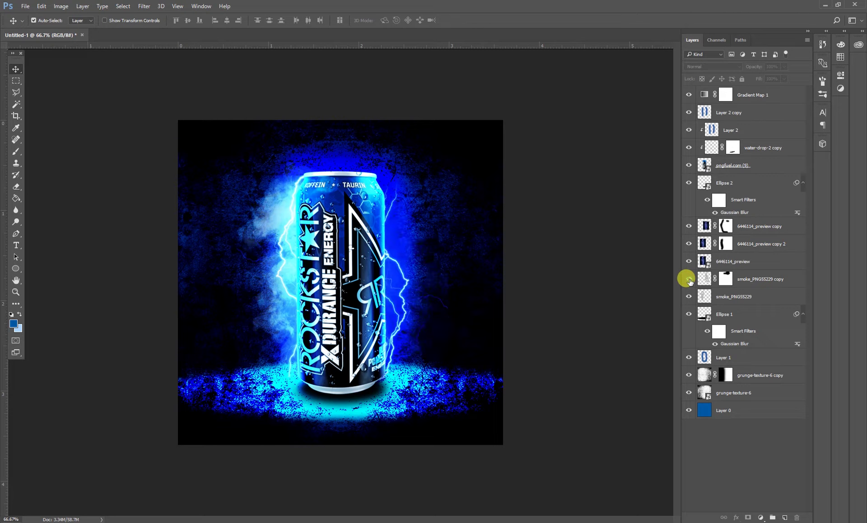
pyautogui.click(757, 279)
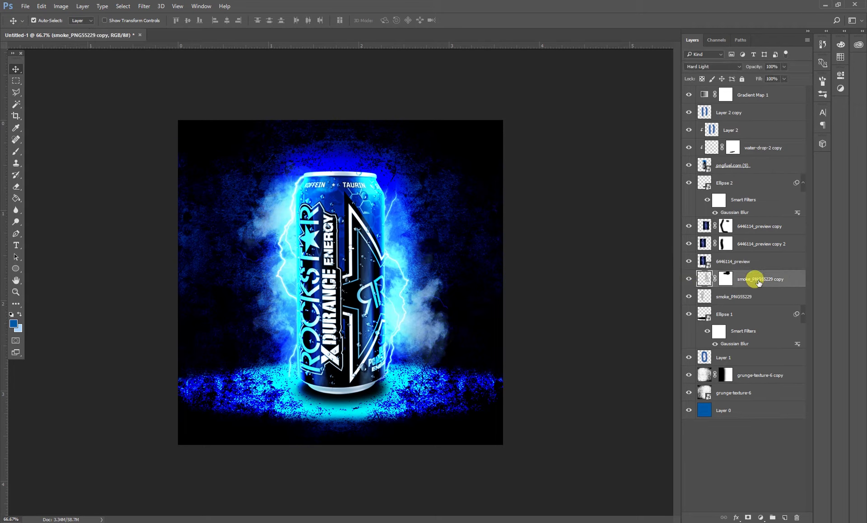
pyautogui.click(710, 66)
pyautogui.click(698, 177)
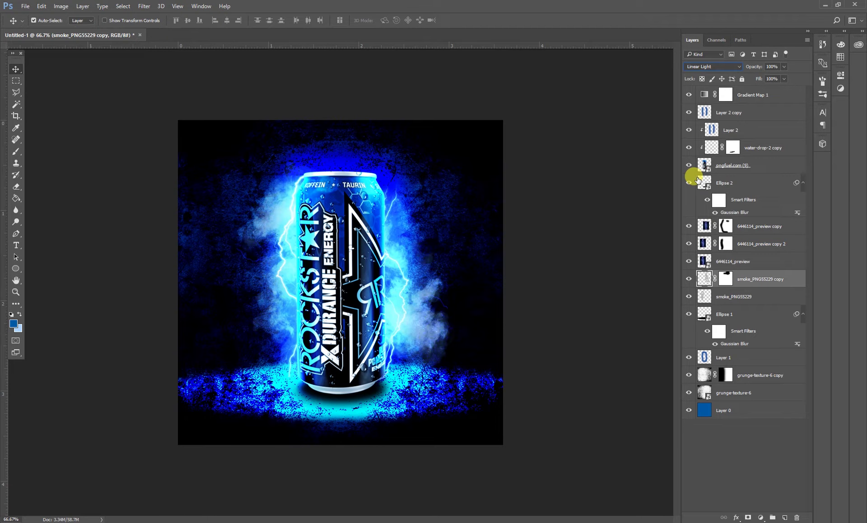
pyautogui.click(702, 67)
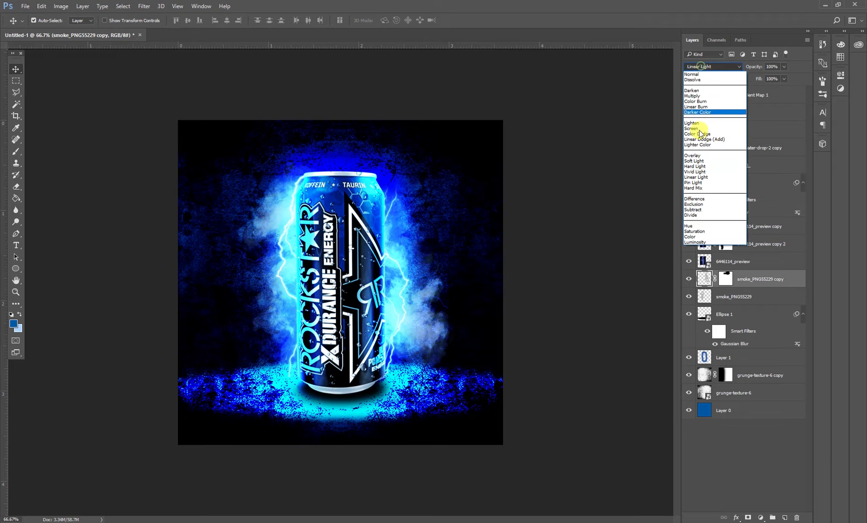
pyautogui.click(697, 167)
pyautogui.click(573, 307)
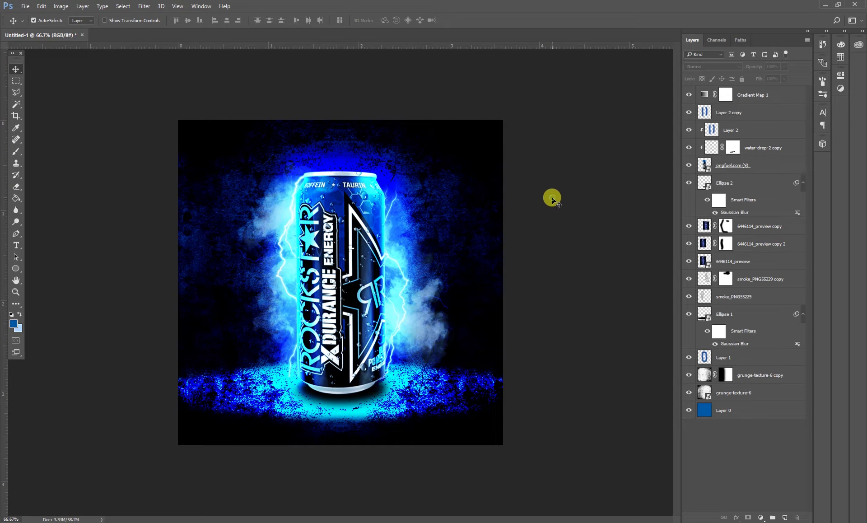
# Toggle the lightning copies' visibility to compare and select copy 2's mask.
pyautogui.click(342, 198)
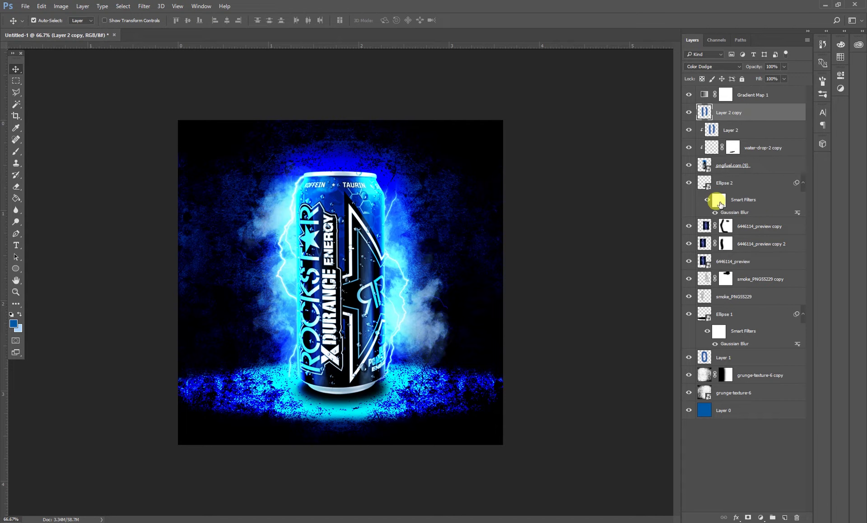
pyautogui.click(745, 226)
pyautogui.click(688, 226)
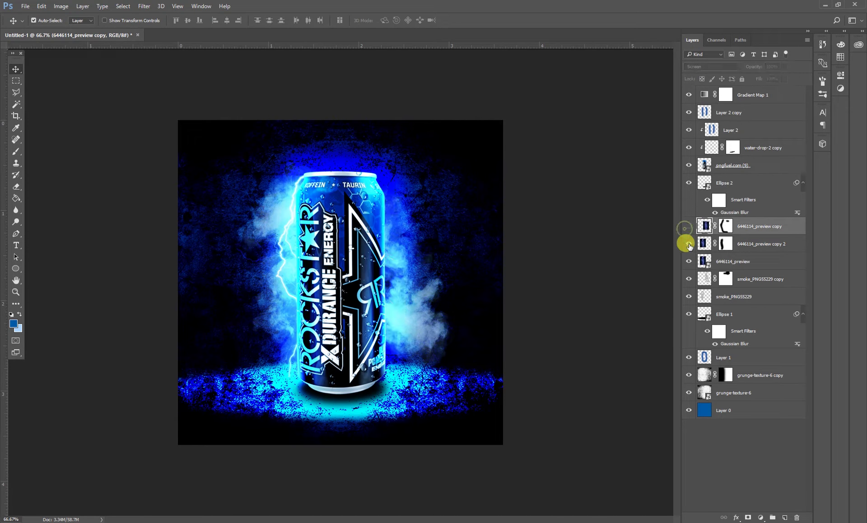
pyautogui.click(689, 244)
pyautogui.click(689, 244)
pyautogui.click(689, 226)
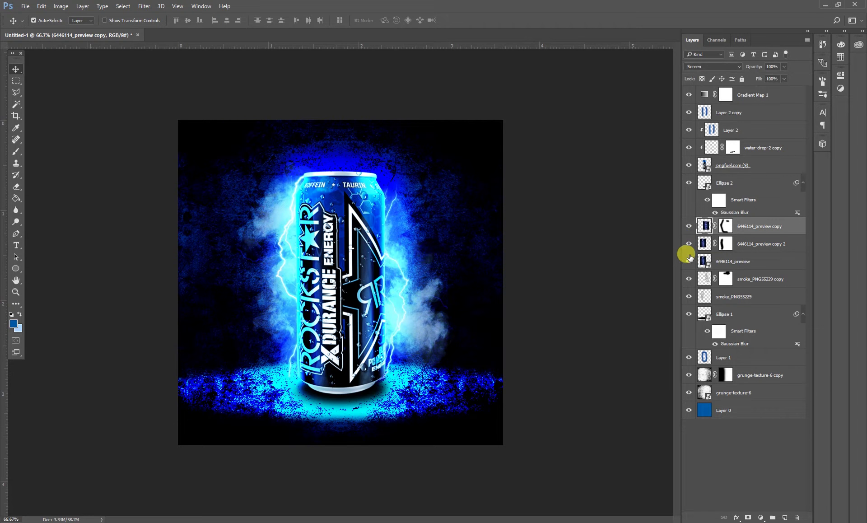
pyautogui.click(726, 244)
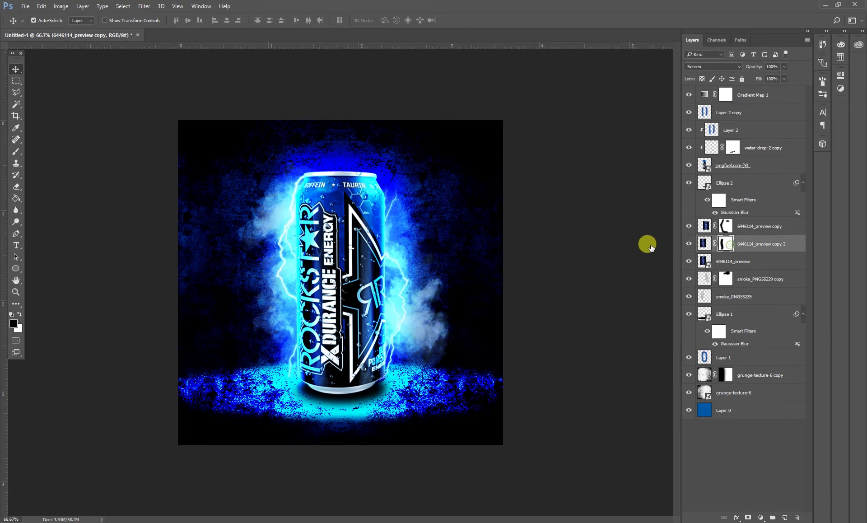
pyautogui.click(16, 151)
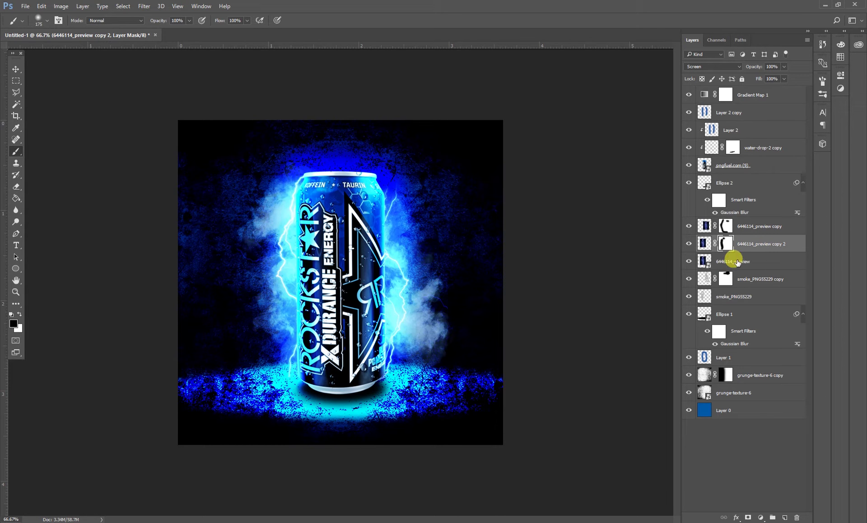
# Add a layer mask to the 6446114_preview layer and return to the Move tool.
pyautogui.click(687, 262)
pyautogui.rightClick(739, 260)
pyautogui.press('Escape')
pyautogui.click(748, 517)
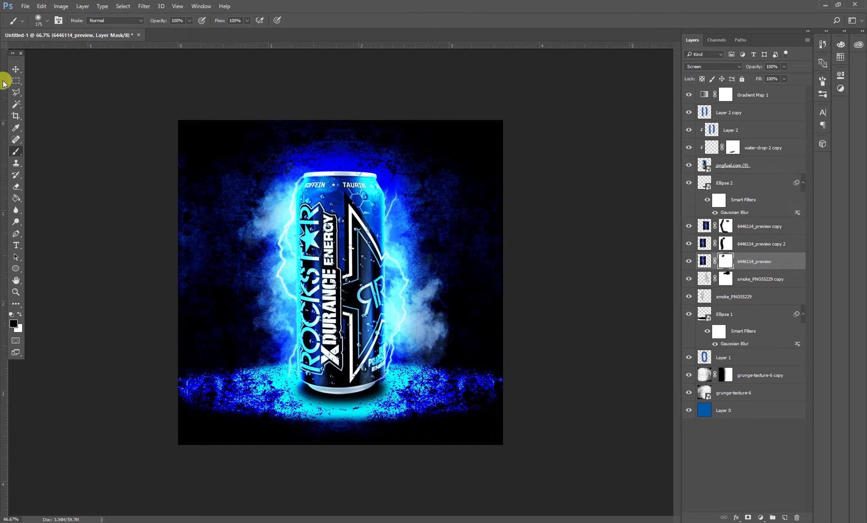
pyautogui.click(16, 69)
pyautogui.click(573, 234)
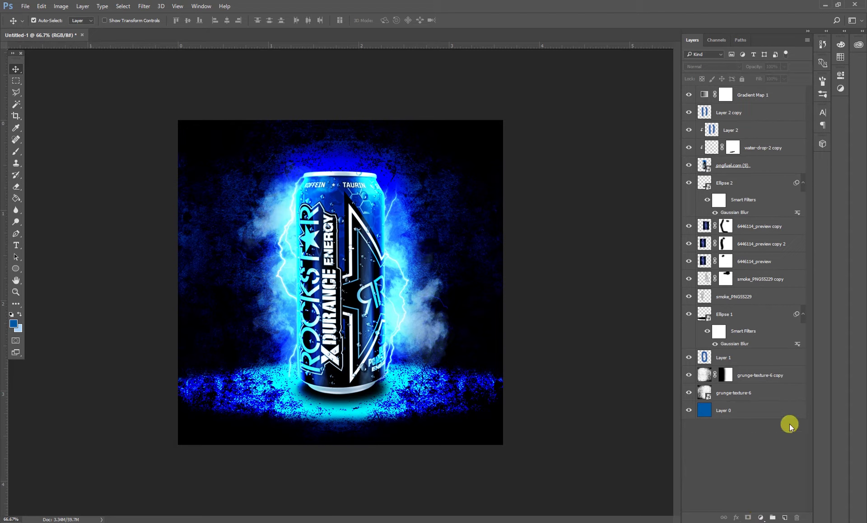
# Try a new layer filled with blue and darkened by Curves, then delete it.
pyautogui.click(759, 518)
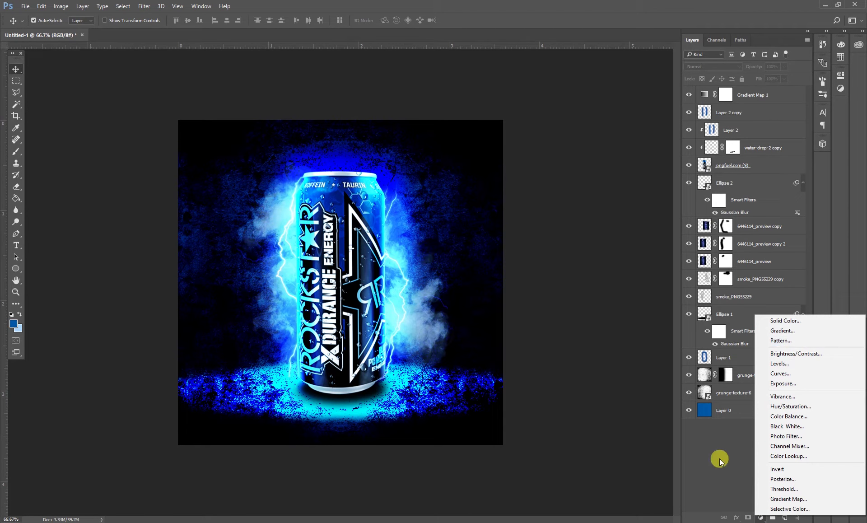
pyautogui.click(716, 482)
pyautogui.click(785, 517)
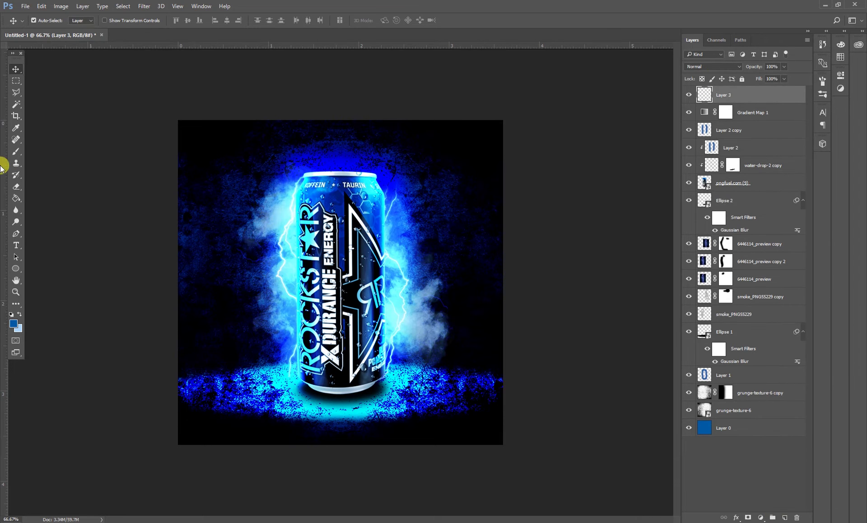
pyautogui.click(16, 198)
pyautogui.click(275, 156)
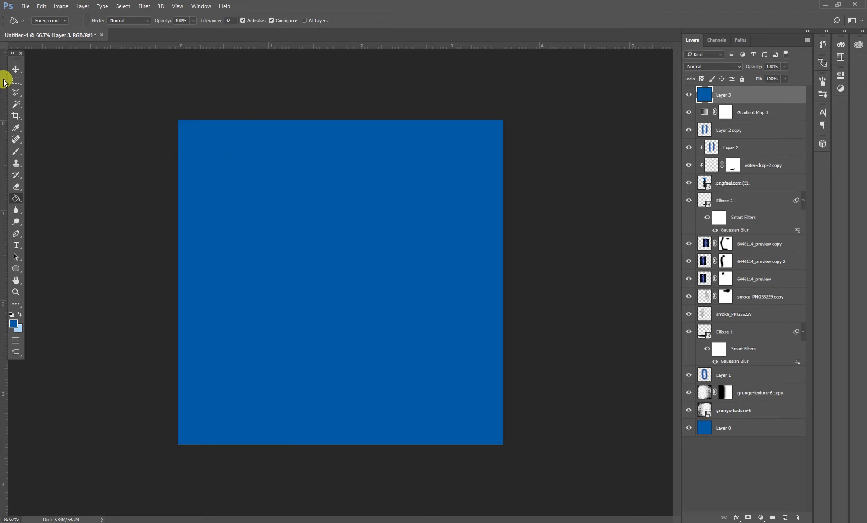
pyautogui.hotkey('ctrl', 'm')
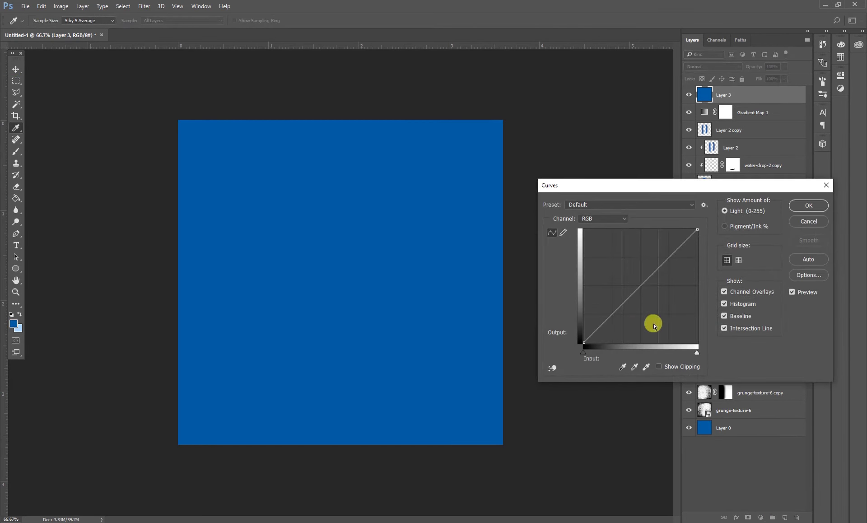
pyautogui.moveTo(649, 279); pyautogui.dragTo(665, 294)
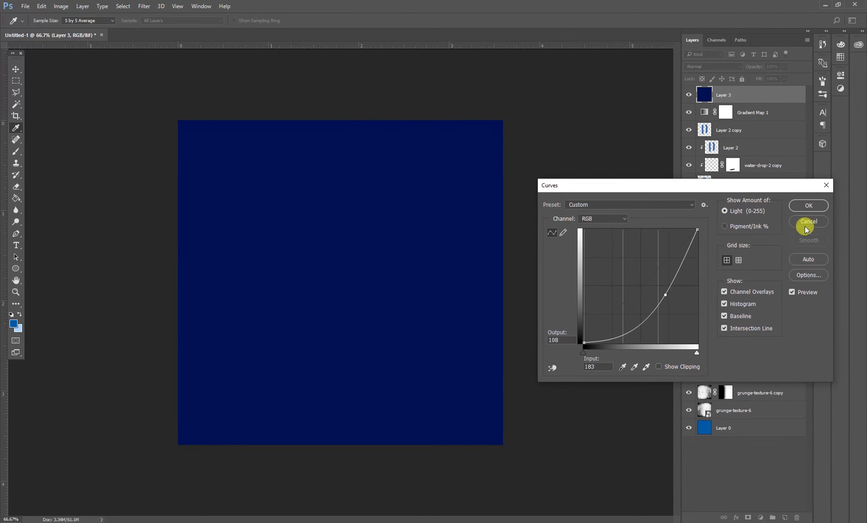
pyautogui.click(808, 222)
pyautogui.press('Delete')
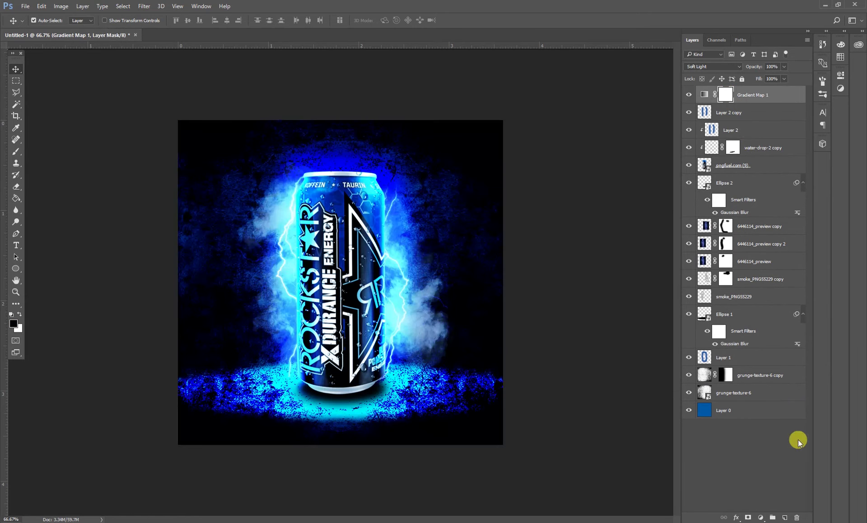
# Fill a new Layer 3 with sampled dark navy and move it below smoke_PNG55229.
pyautogui.click(785, 517)
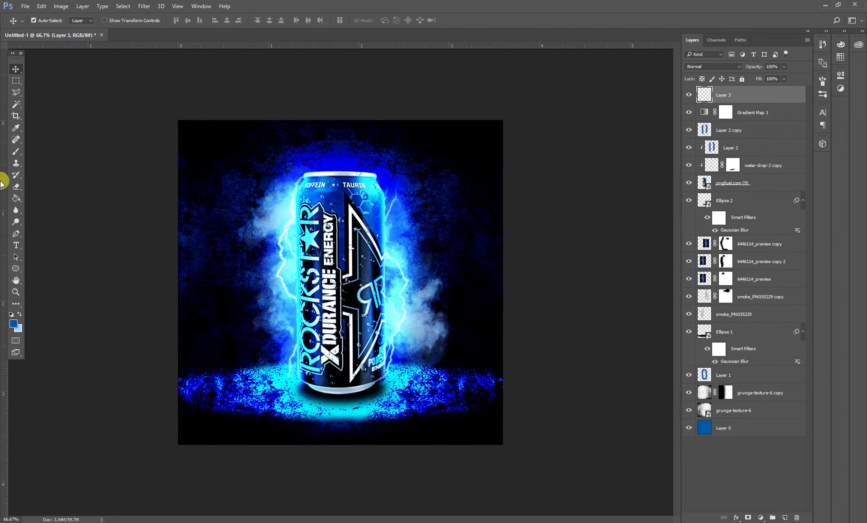
pyautogui.click(16, 197)
pyautogui.moveTo(250, 150); pyautogui.dragTo(270, 158)
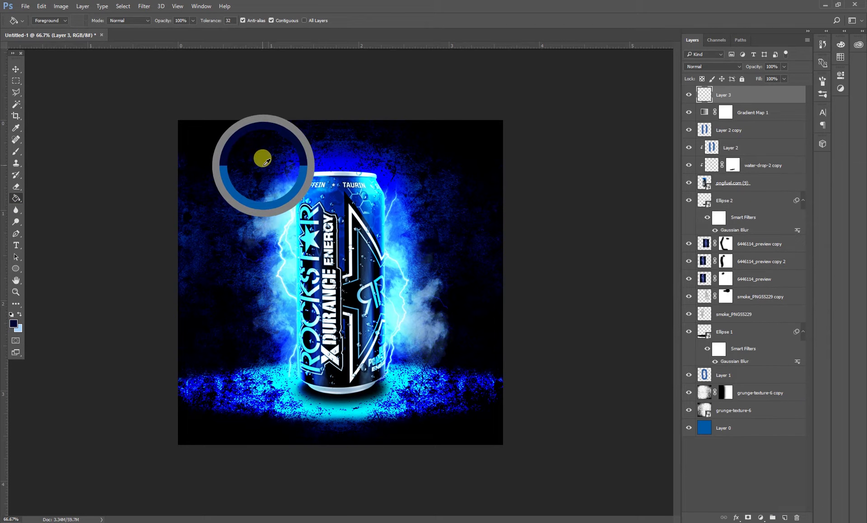
pyautogui.click(387, 146)
pyautogui.click(15, 71)
pyautogui.moveTo(733, 92); pyautogui.dragTo(733, 316)
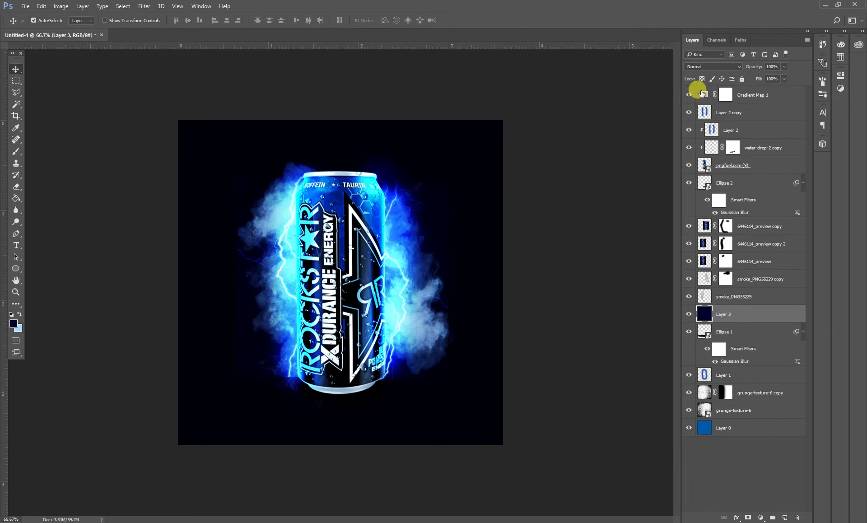
# Lower the navy Layer 3 to 40% opacity, keeping the Normal blend mode.
pyautogui.click(707, 67)
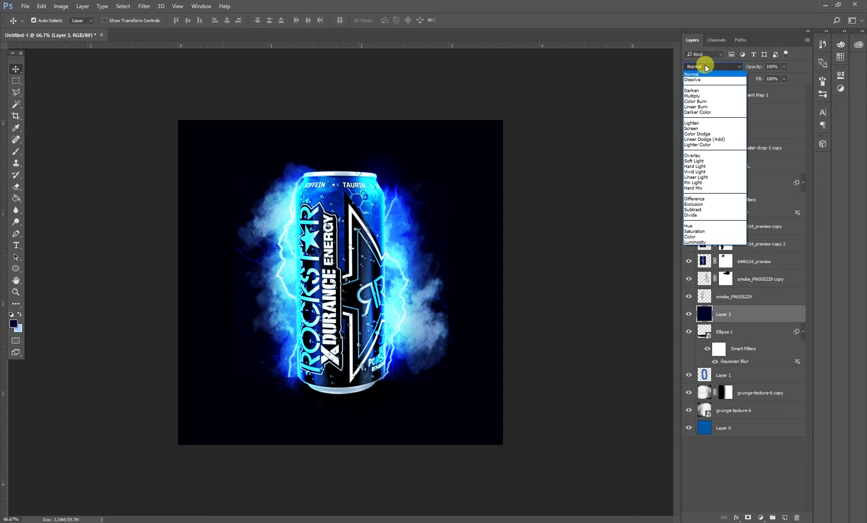
pyautogui.click(785, 67)
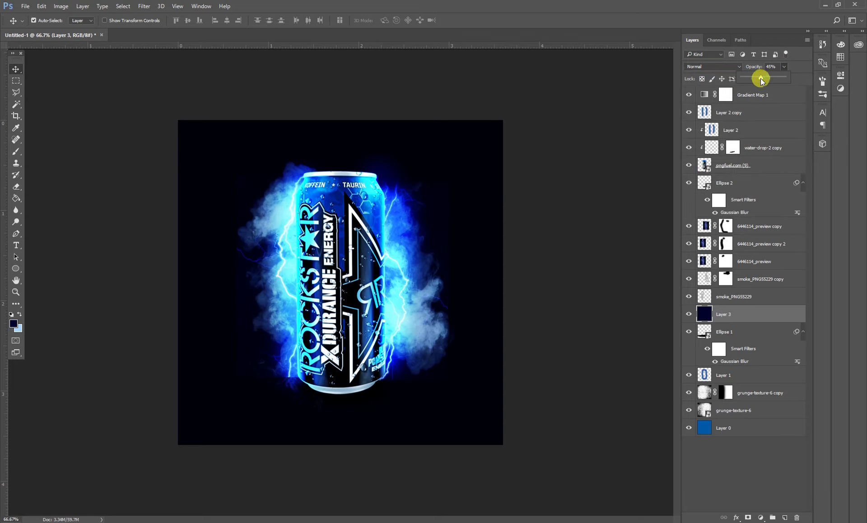
pyautogui.moveTo(760, 78); pyautogui.dragTo(760, 78)
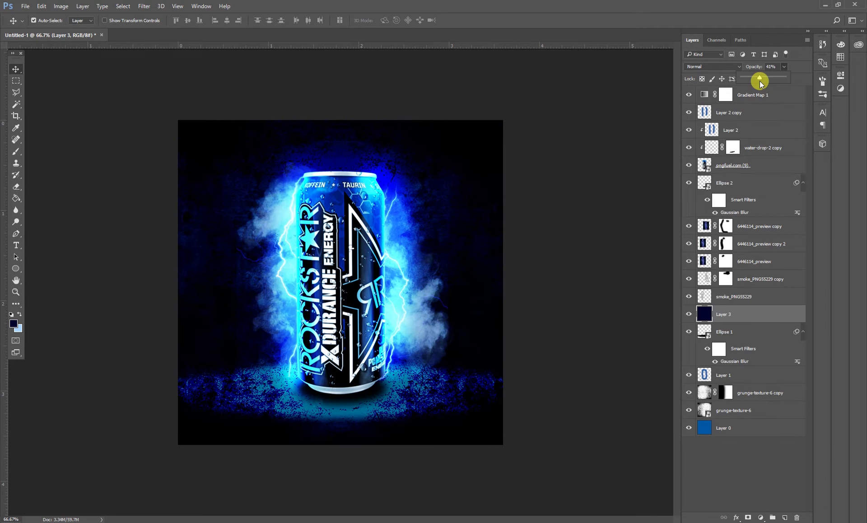
pyautogui.click(725, 312)
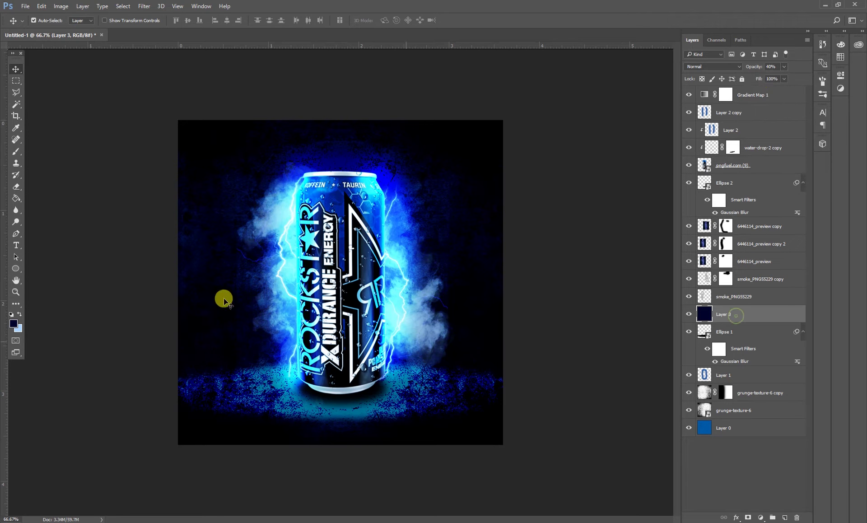
# Mask Layer 3 with a 600px black brush around the can and floor glow.
pyautogui.click(18, 149)
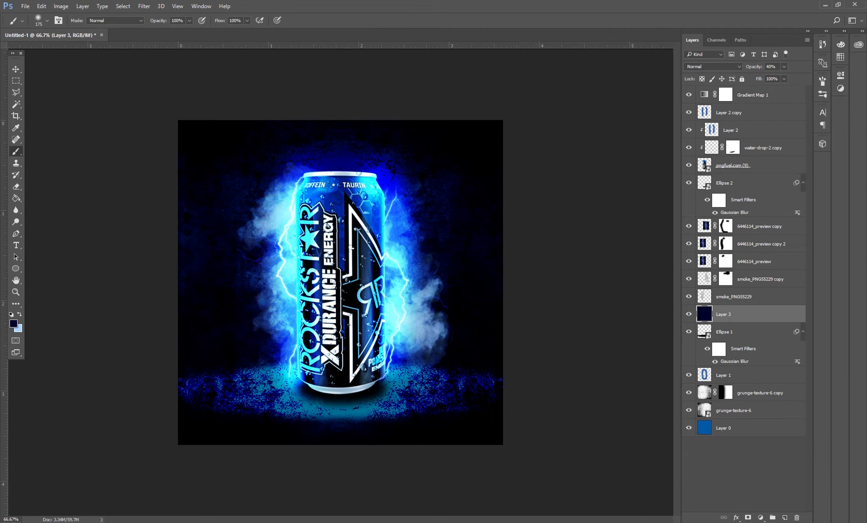
pyautogui.click(747, 517)
pyautogui.press(']')
pyautogui.press(']')
pyautogui.press(']')
pyautogui.click(311, 224)
pyautogui.moveTo(255, 136)
pyautogui.mouseDown()
pyautogui.moveTo(260, 109)
pyautogui.moveTo(224, 186)
pyautogui.mouseUp()
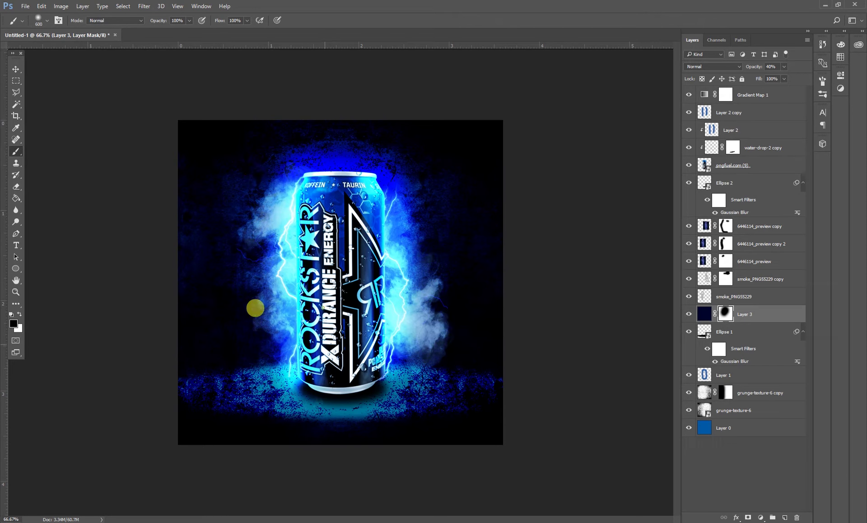
pyautogui.moveTo(256, 308); pyautogui.dragTo(273, 213)
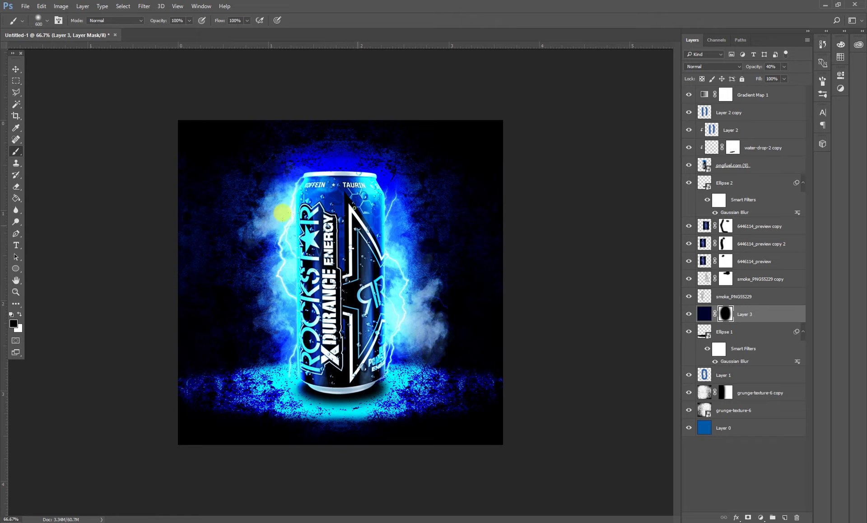
pyautogui.click(15, 70)
pyautogui.click(689, 317)
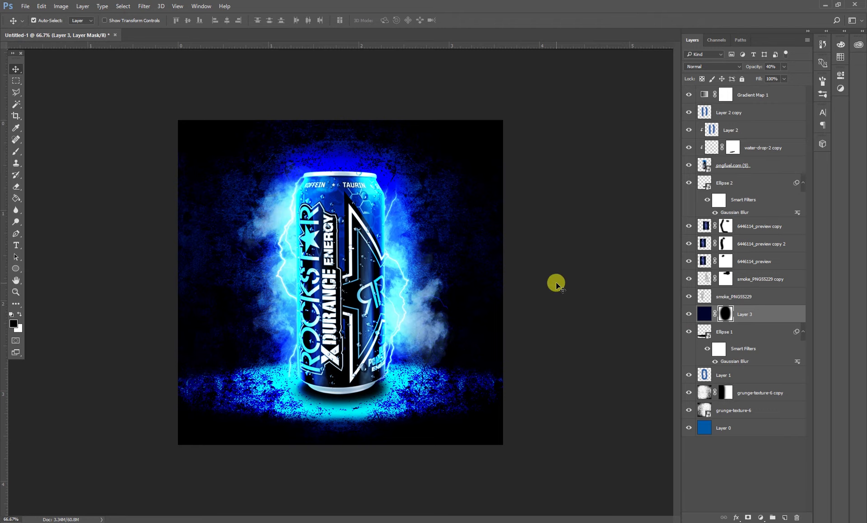
pyautogui.click(556, 284)
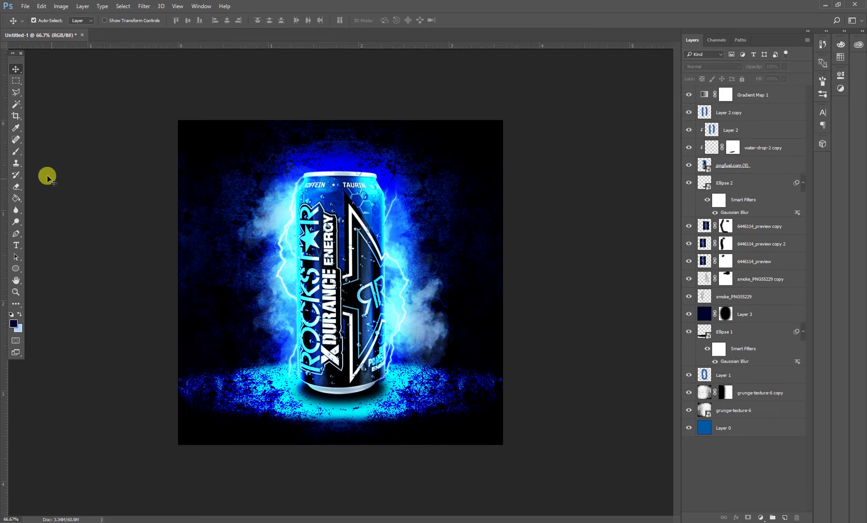
# Start an ENERGY text layer above the can and colour it white.
pyautogui.click(16, 244)
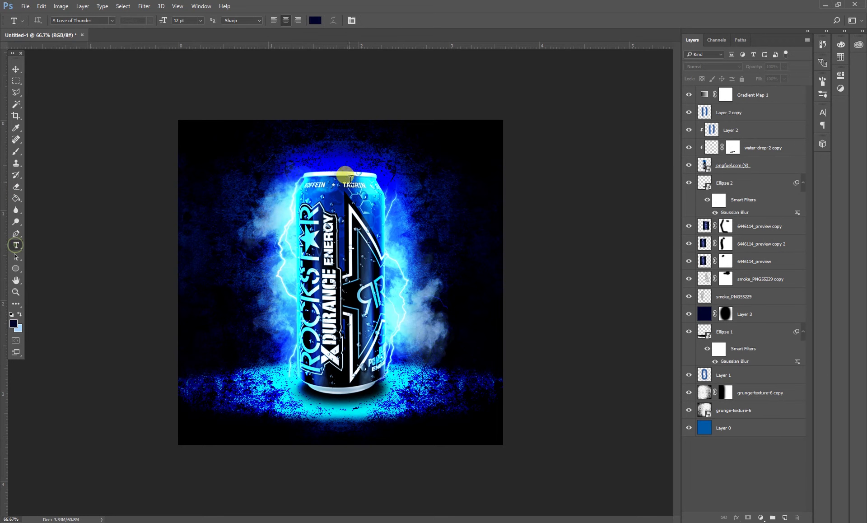
pyautogui.click(250, 158)
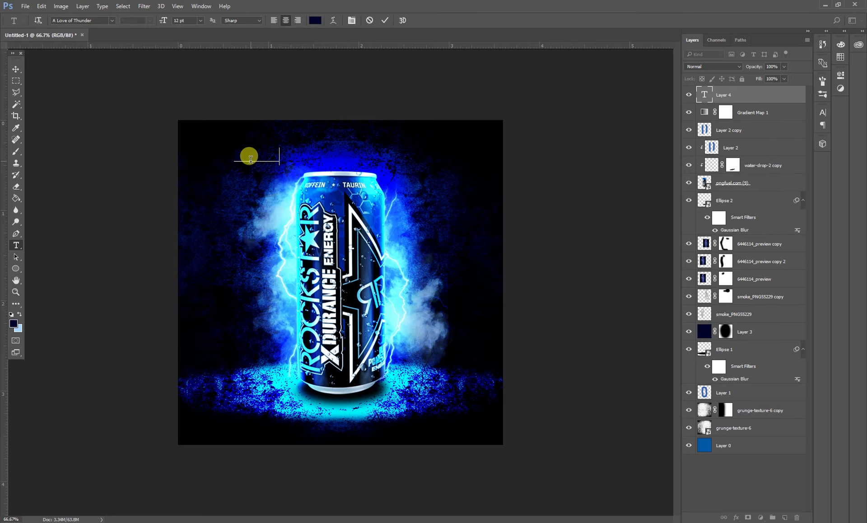
pyautogui.hotkey('ctrl', 'a')
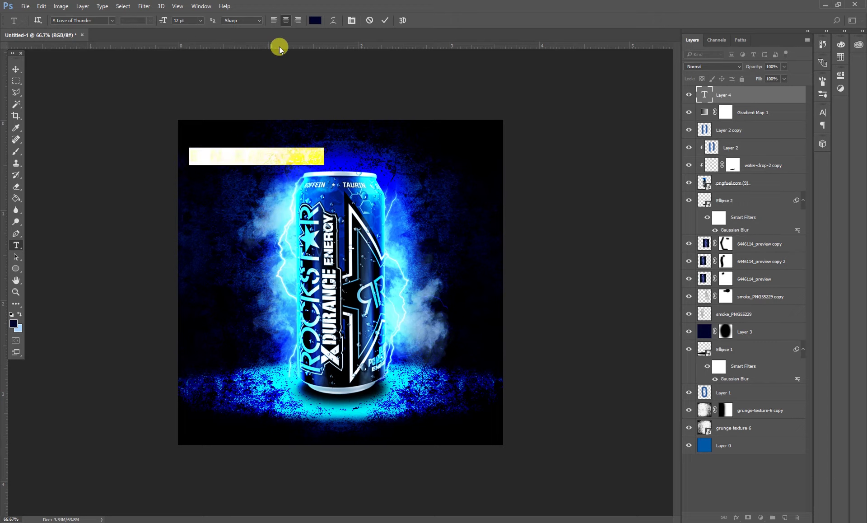
pyautogui.click(315, 20)
pyautogui.click(540, 244)
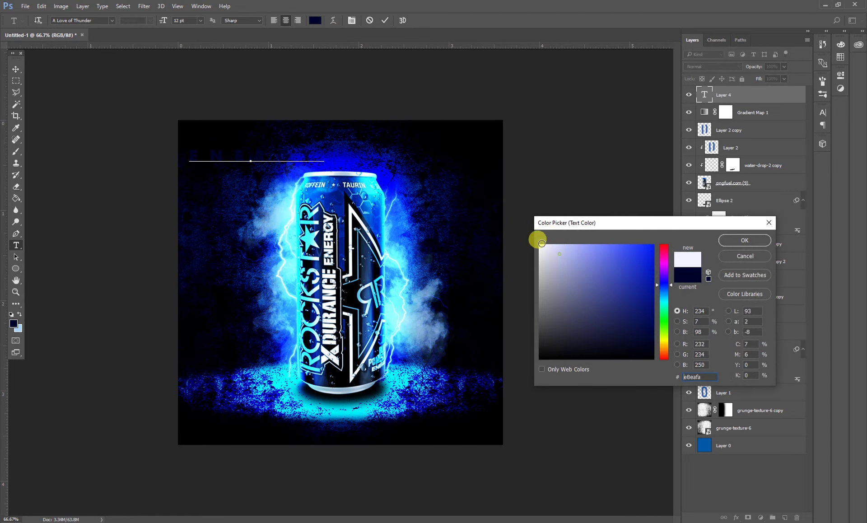
pyautogui.click(744, 242)
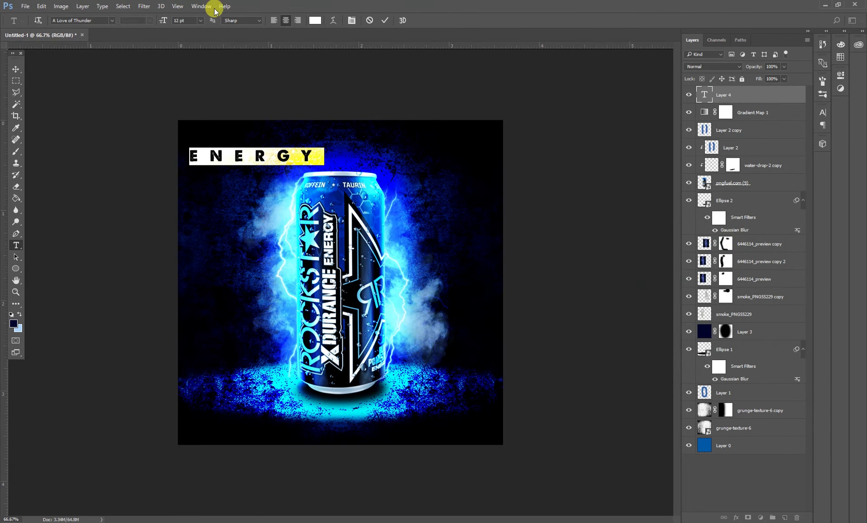
# Set the ENERGY tracking to 0, commit it and centre it above the can.
pyautogui.click(354, 21)
pyautogui.click(788, 145)
pyautogui.write('0')
pyautogui.press('Return')
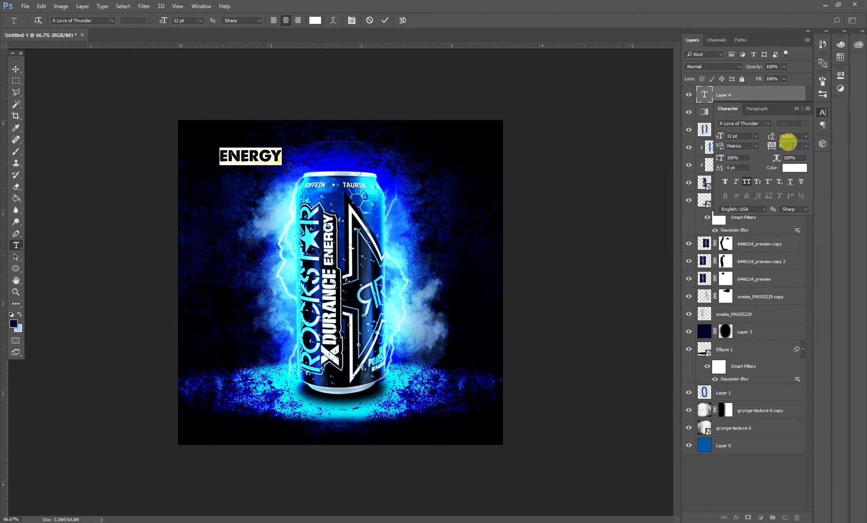
pyautogui.click(796, 108)
pyautogui.click(13, 67)
pyautogui.moveTo(250, 159); pyautogui.dragTo(339, 162)
# Enlarge the ENERGY headline and move its layer beneath the can layer.
pyautogui.press('ctrl')
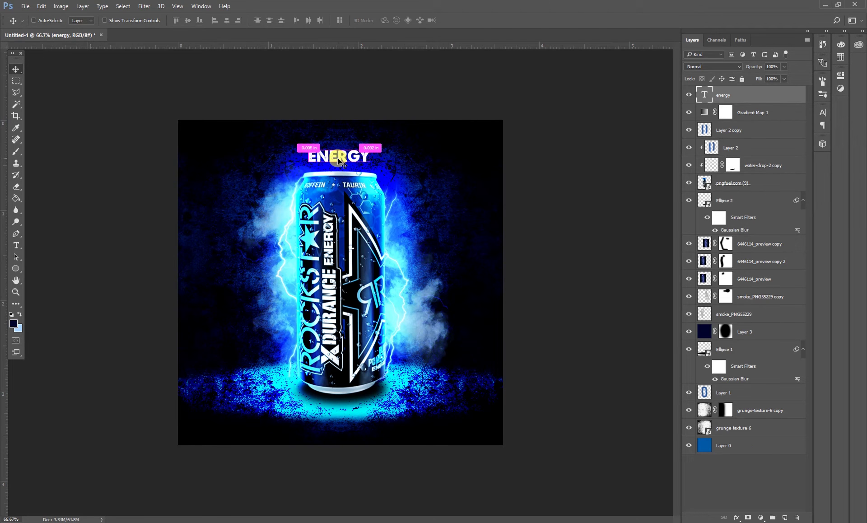
pyautogui.hotkey('ctrl', 't')
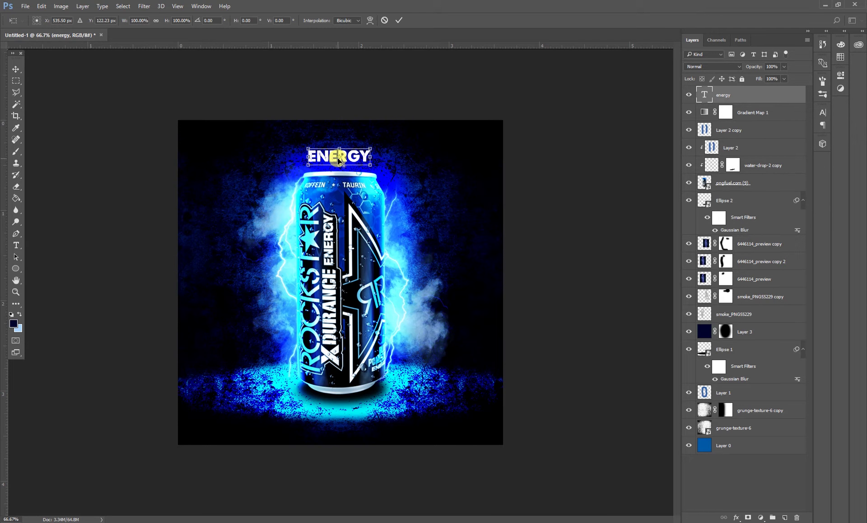
pyautogui.moveTo(370, 165)
pyautogui.mouseDown()
pyautogui.moveTo(420, 179)
pyautogui.moveTo(388, 168)
pyautogui.moveTo(389, 178)
pyautogui.mouseUp()
pyautogui.press('Return')
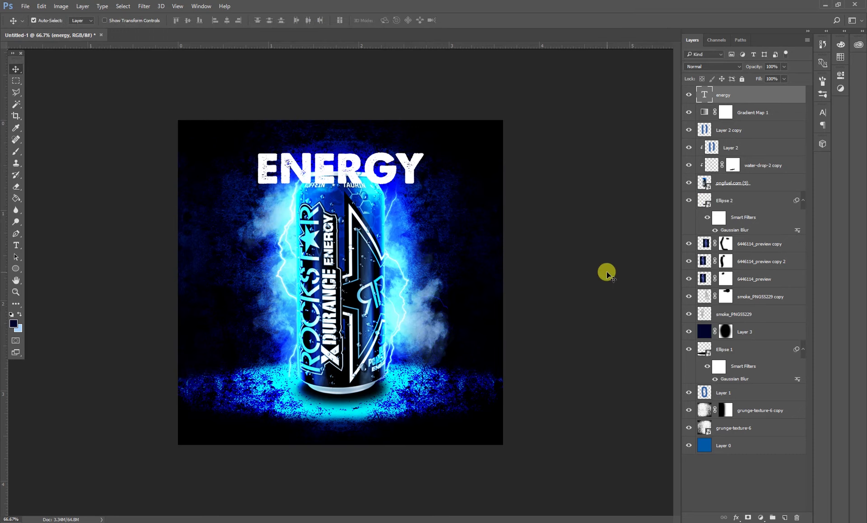
pyautogui.moveTo(728, 98); pyautogui.dragTo(728, 190)
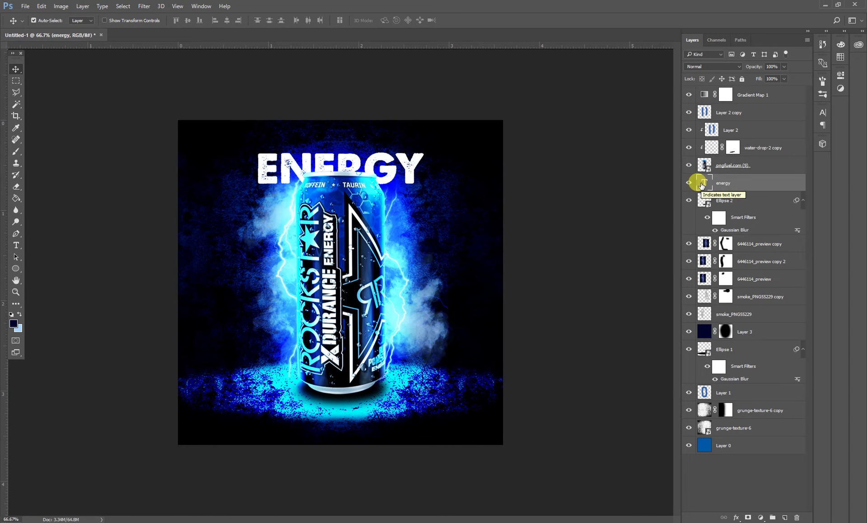
# Tilt ENERGY about 6 degrees, nudge it down-left, and enlarge it slightly.
pyautogui.hotkey('ctrl', 't')
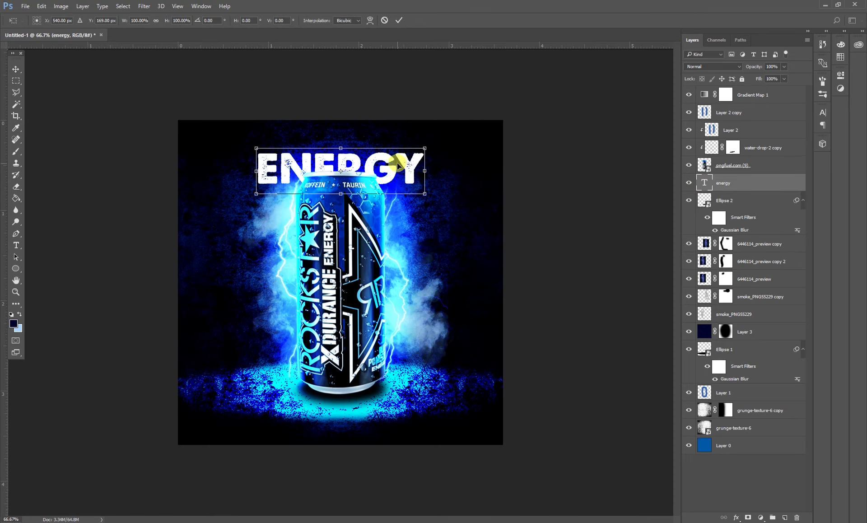
pyautogui.rightClick(397, 164)
pyautogui.click(437, 171)
pyautogui.moveTo(430, 170); pyautogui.dragTo(429, 152)
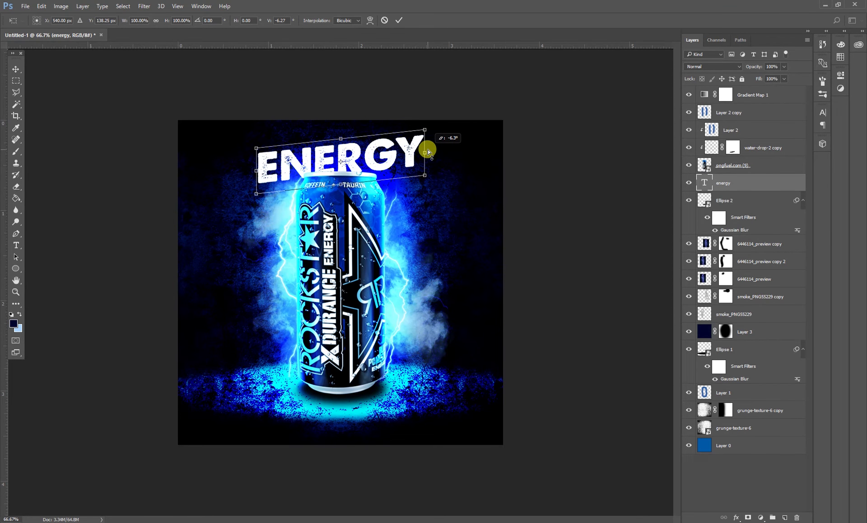
pyautogui.press('Return')
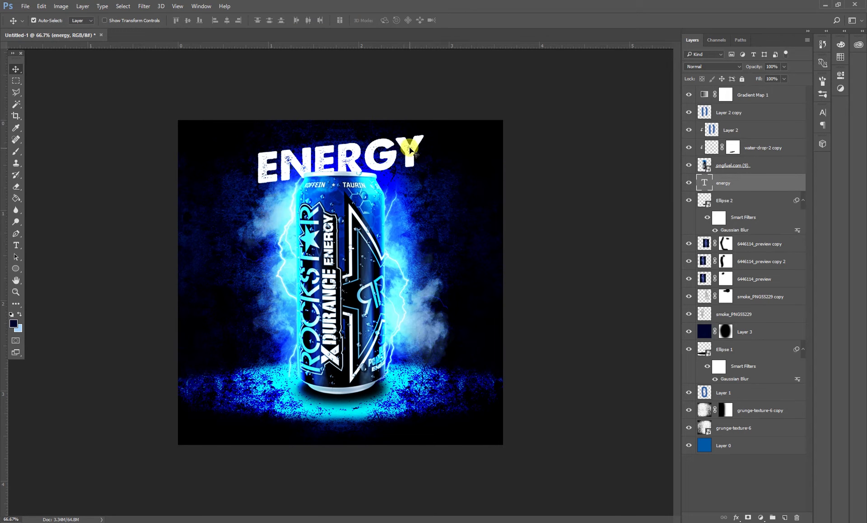
pyautogui.moveTo(410, 150); pyautogui.dragTo(406, 159)
pyautogui.hotkey('ctrl', 't')
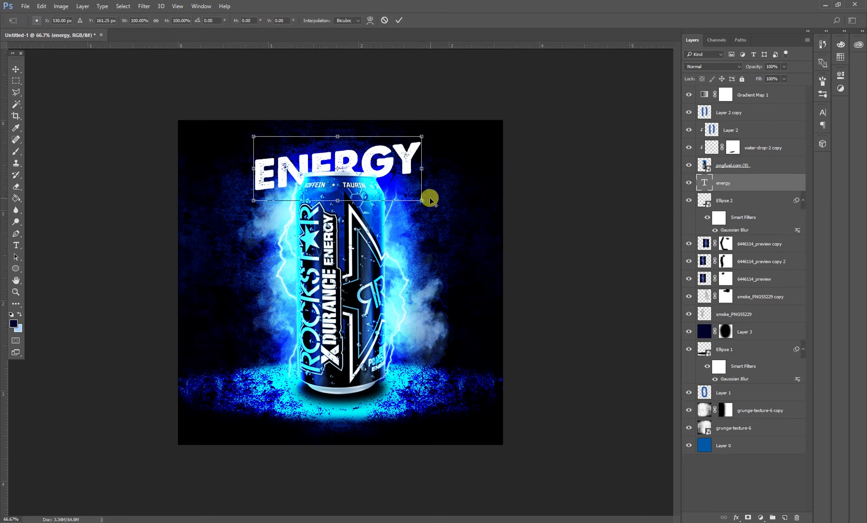
pyautogui.moveTo(421, 199); pyautogui.dragTo(427, 202)
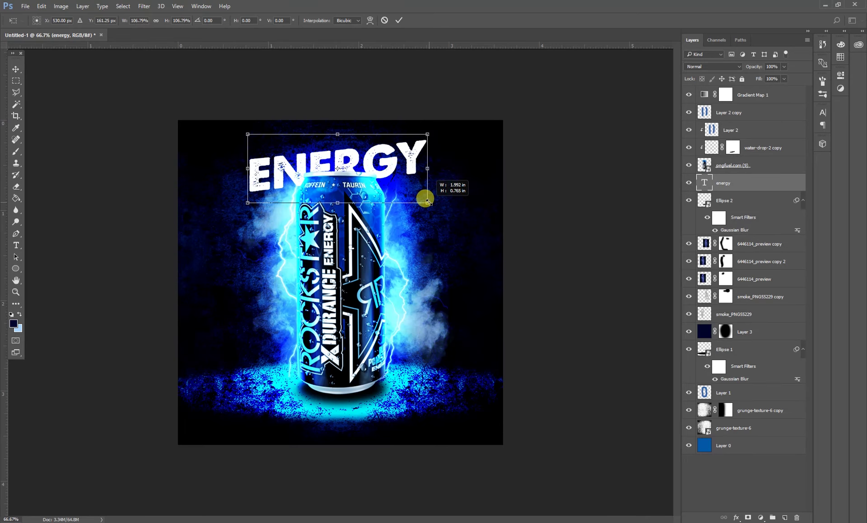
pyautogui.press('Return')
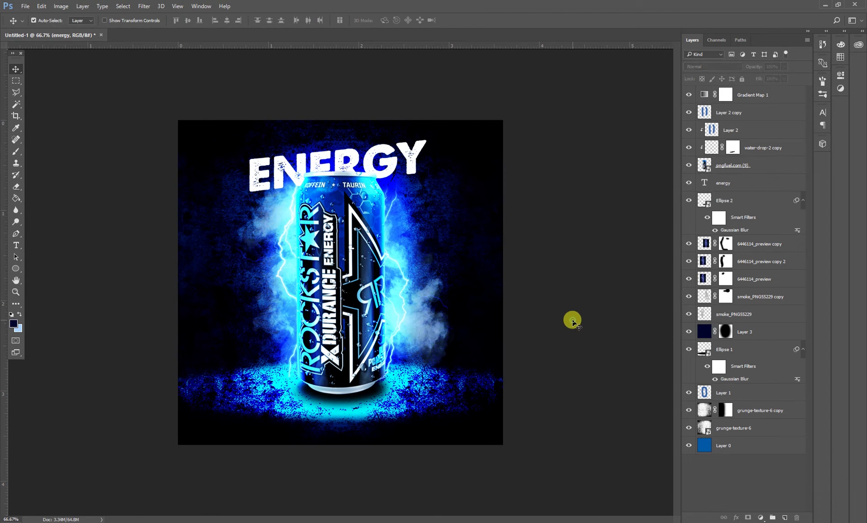
# Deselect the energy text layer and pick the grunge-banner-3-12 image file.
pyautogui.click(409, 158)
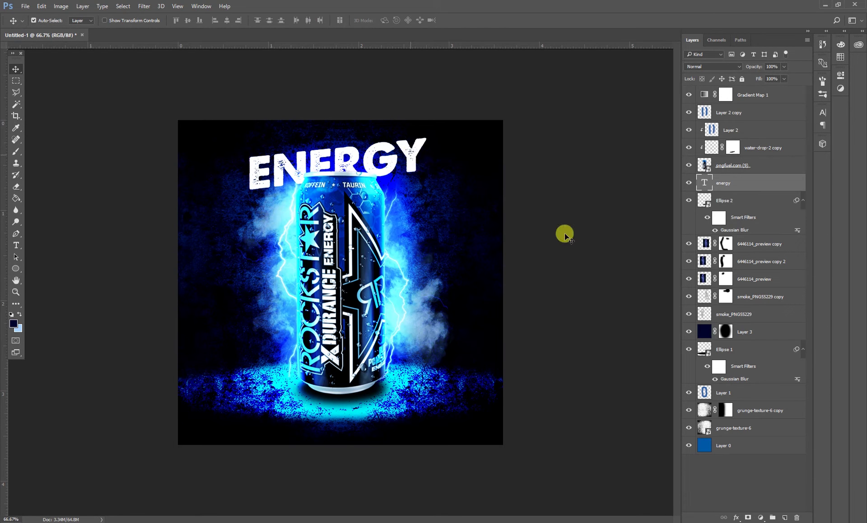
pyautogui.click(575, 239)
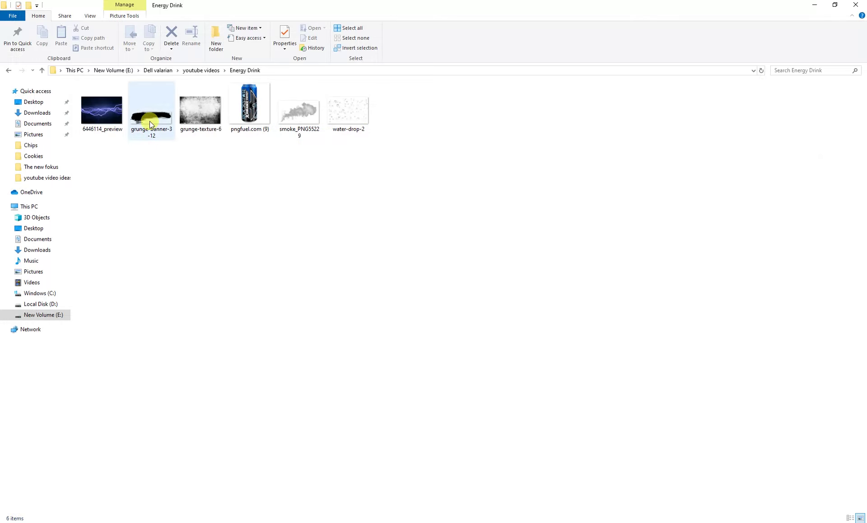
pyautogui.click(150, 119)
# Place grunge-banner-3-12 over the can top, shrunk, flipped vertically and rotated.
pyautogui.moveTo(147, 130); pyautogui.dragTo(381, 226)
pyautogui.moveTo(508, 337)
pyautogui.mouseDown()
pyautogui.moveTo(518, 318)
pyautogui.moveTo(455, 295)
pyautogui.mouseUp()
pyautogui.moveTo(405, 278); pyautogui.dragTo(407, 220)
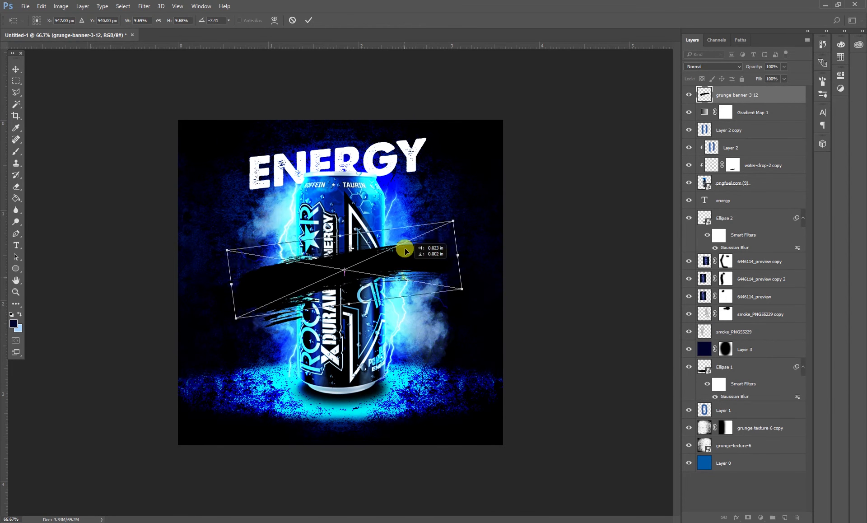
pyautogui.rightClick(410, 215)
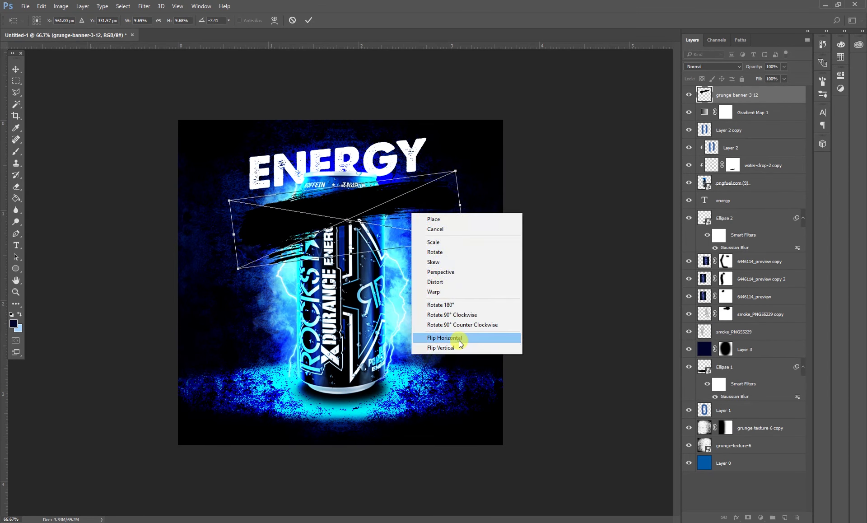
pyautogui.click(460, 343)
pyautogui.moveTo(466, 296); pyautogui.dragTo(478, 248)
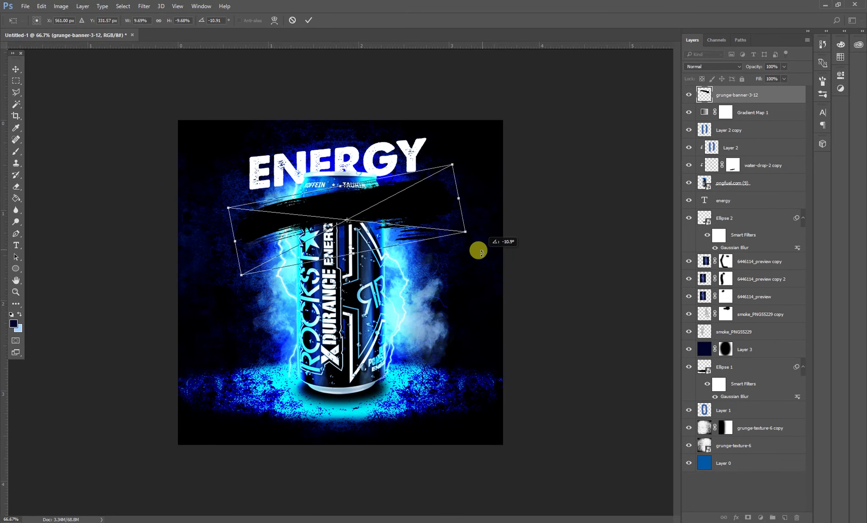
# Narrow the banner from both sides, apply it, and move it below the energy text layer.
pyautogui.moveTo(234, 241); pyautogui.dragTo(248, 239)
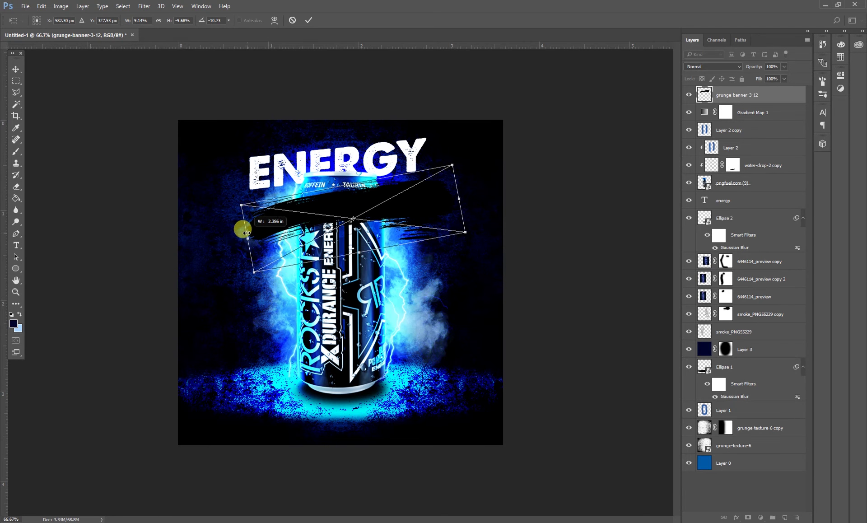
pyautogui.moveTo(430, 218); pyautogui.dragTo(430, 217)
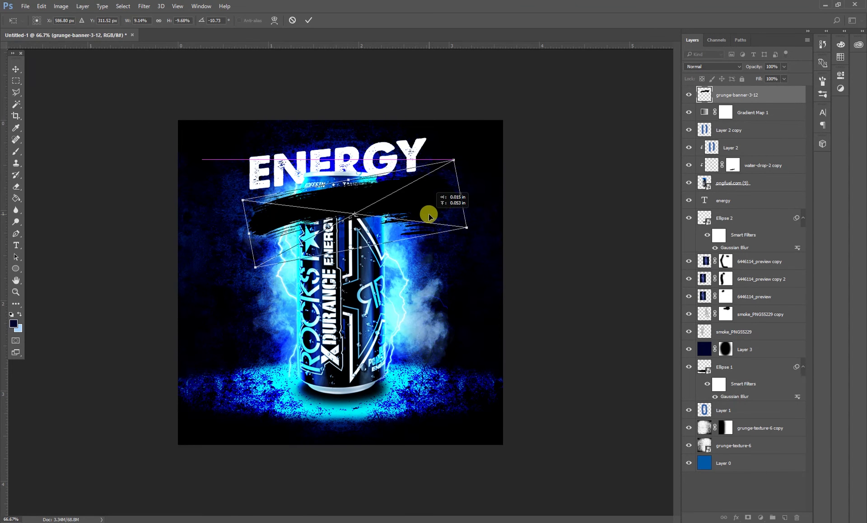
pyautogui.moveTo(460, 194); pyautogui.dragTo(450, 197)
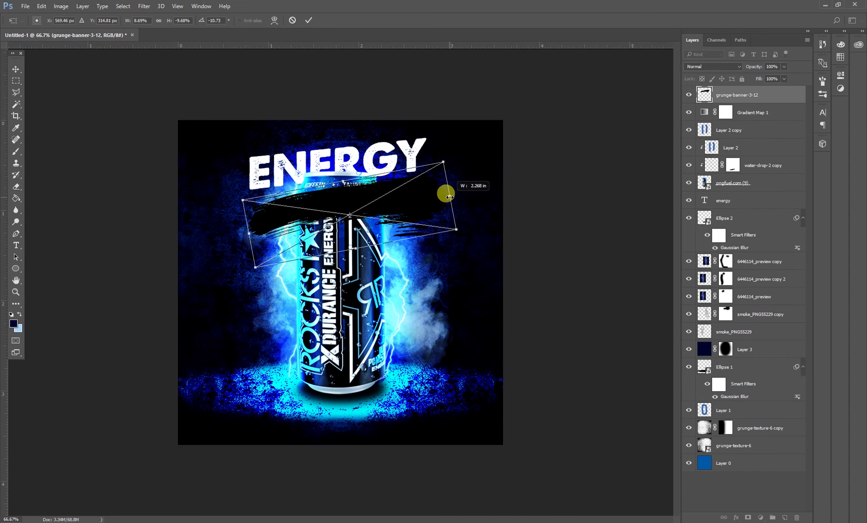
pyautogui.press('Return')
pyautogui.moveTo(716, 94); pyautogui.dragTo(713, 199)
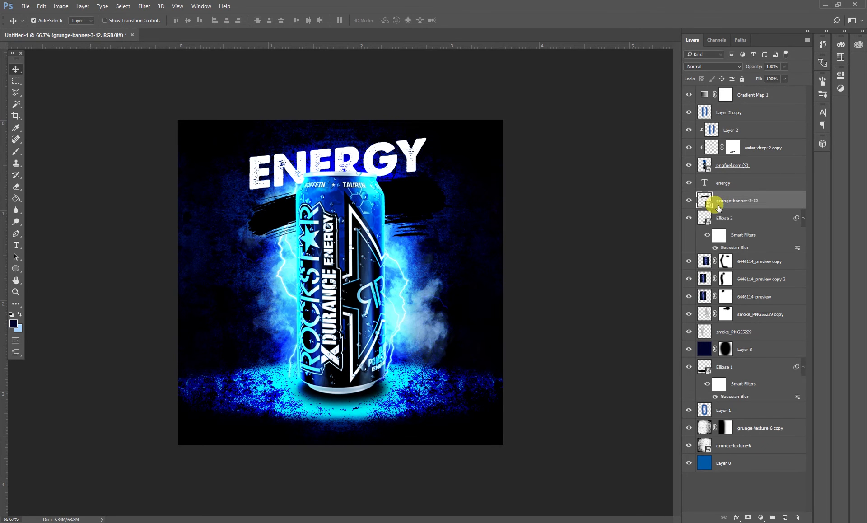
# Give the banner a white Color Overlay, move it below smoke_PNG55229, and view at 100%.
pyautogui.doubleClick(789, 202)
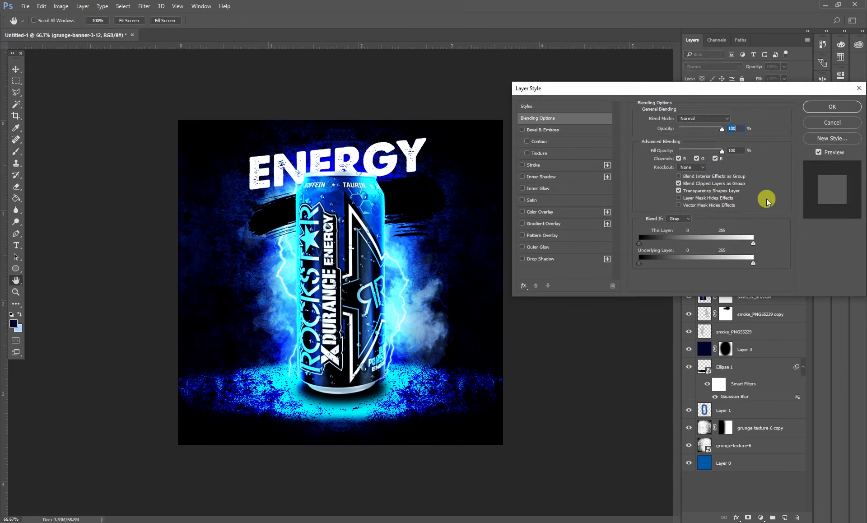
pyautogui.click(540, 212)
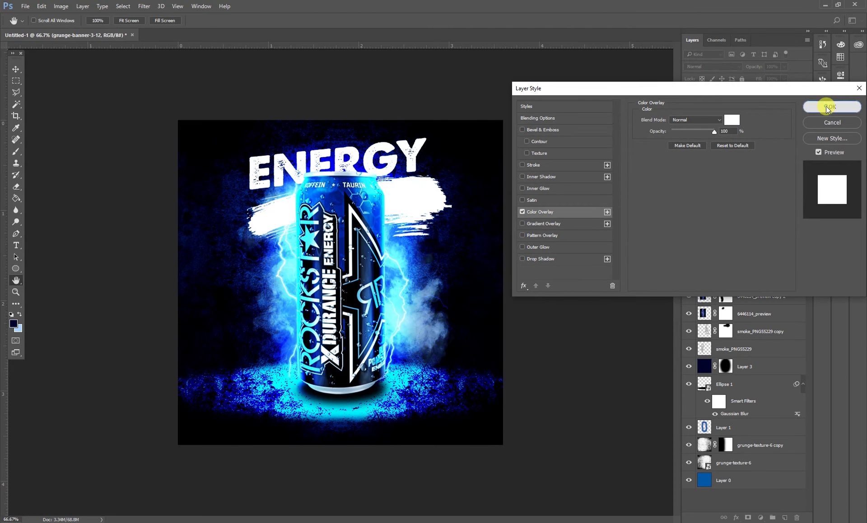
pyautogui.click(823, 108)
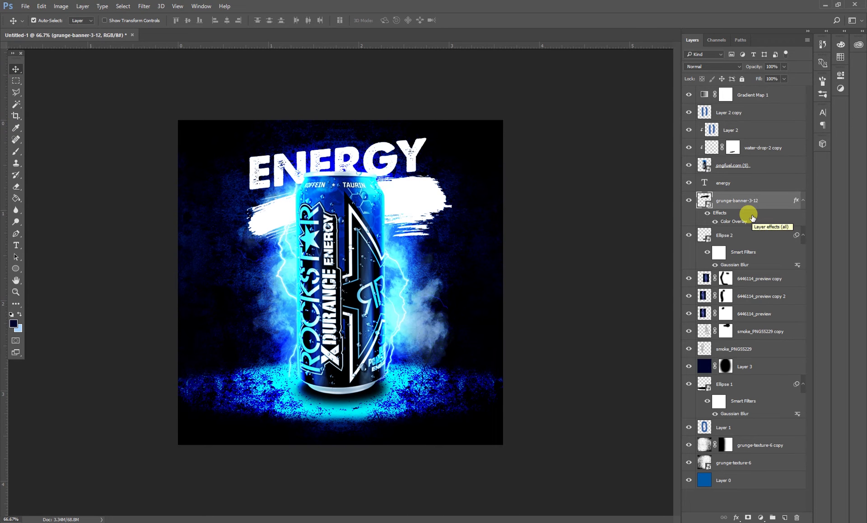
pyautogui.press('ctrl')
pyautogui.moveTo(738, 200); pyautogui.dragTo(726, 354)
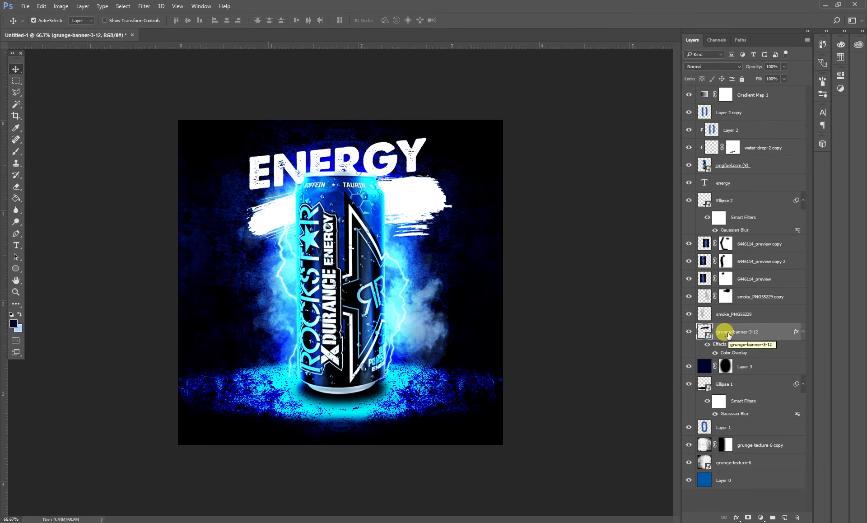
pyautogui.hotkey('ctrl', '1')
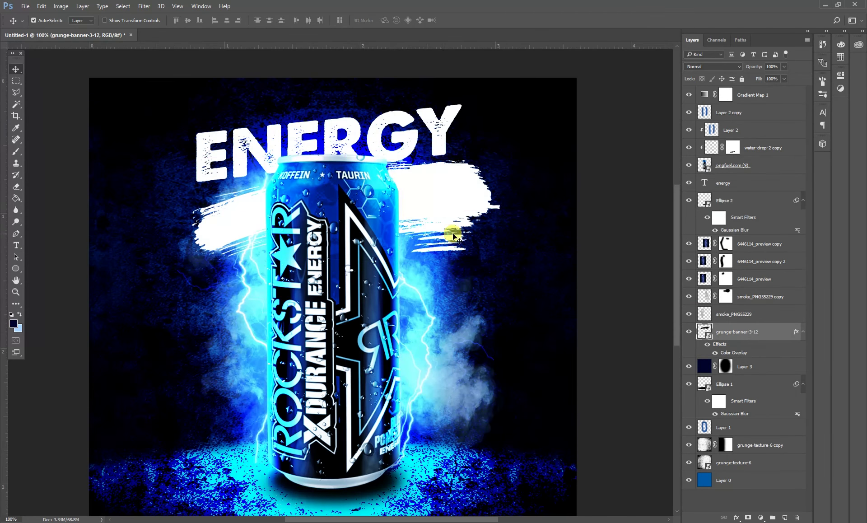
# Thin and lower the white banner, then rotate it to about -9.7°.
pyautogui.hotkey('ctrl', 't')
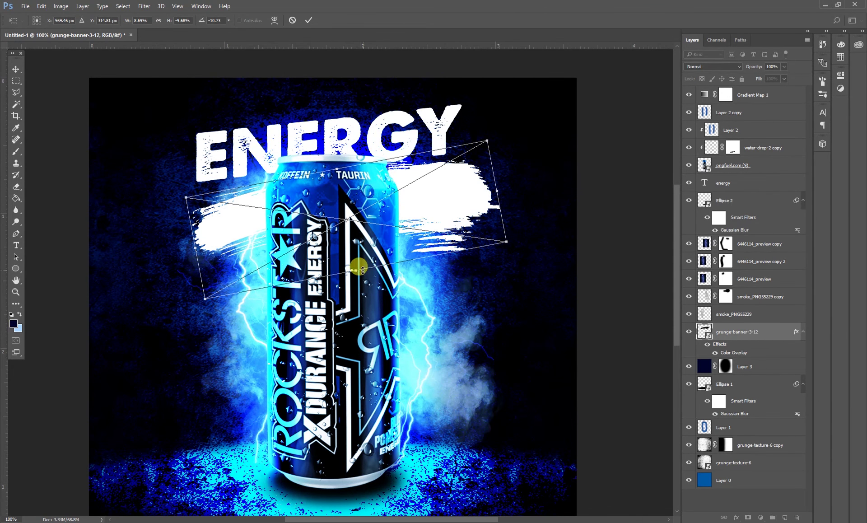
pyautogui.moveTo(356, 259); pyautogui.dragTo(356, 239)
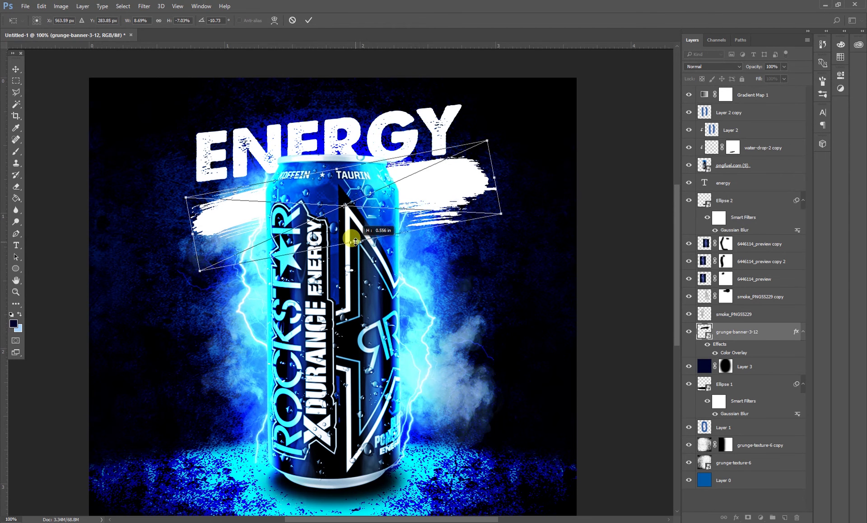
pyautogui.moveTo(433, 189); pyautogui.dragTo(434, 195)
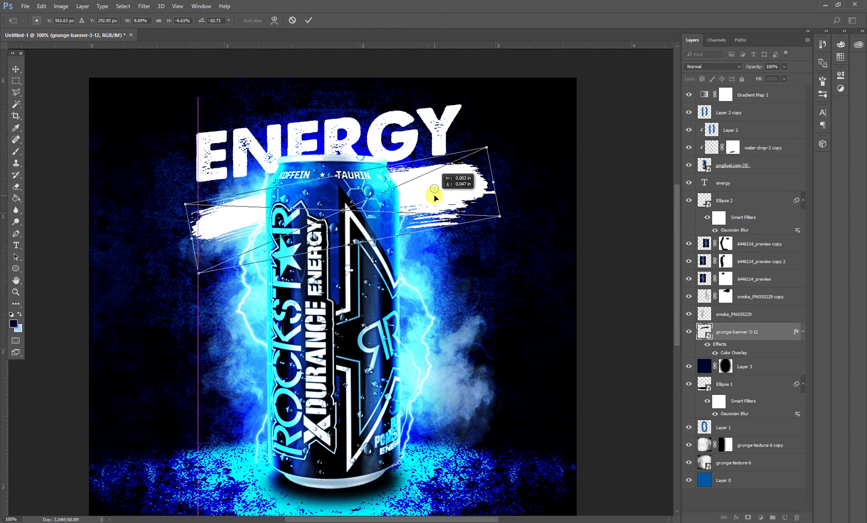
pyautogui.press('Return')
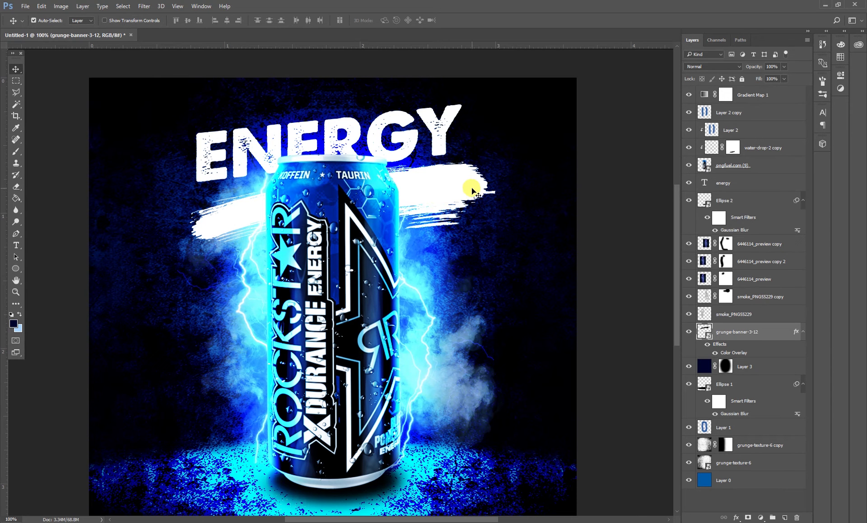
pyautogui.hotkey('ctrl', 't')
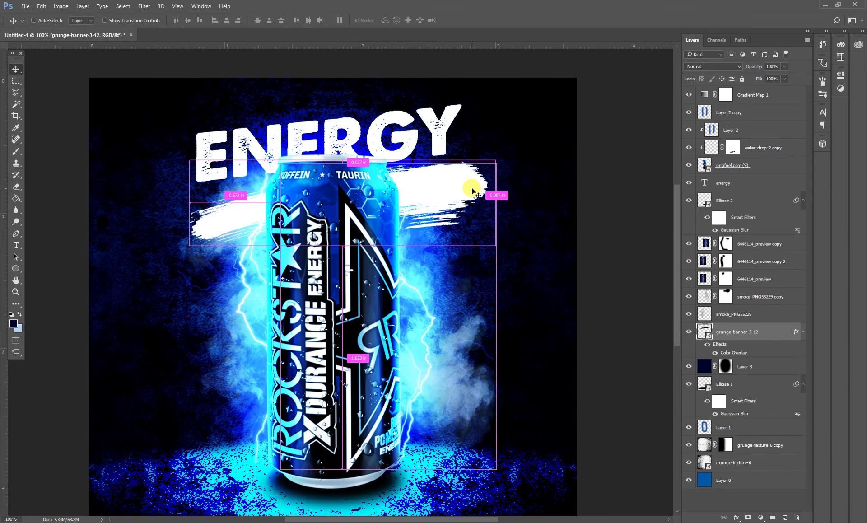
pyautogui.moveTo(523, 230); pyautogui.dragTo(529, 205)
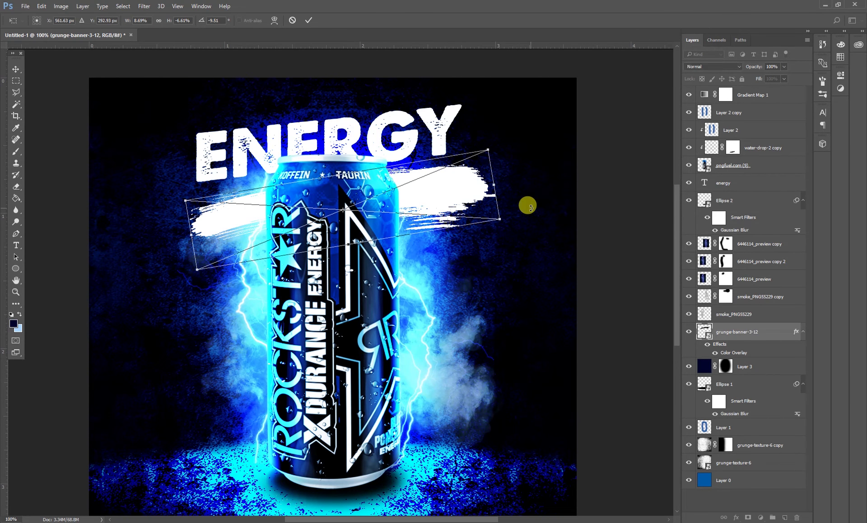
pyautogui.press('Return')
# Duplicate the ENERGY text down-right, retype it as DRINK, and colour it black.
pyautogui.click(441, 130)
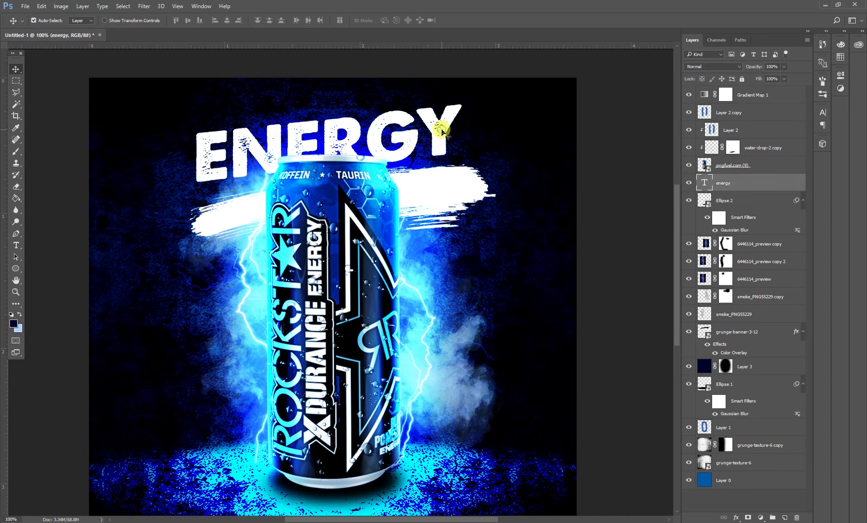
pyautogui.moveTo(441, 130); pyautogui.dragTo(614, 199)
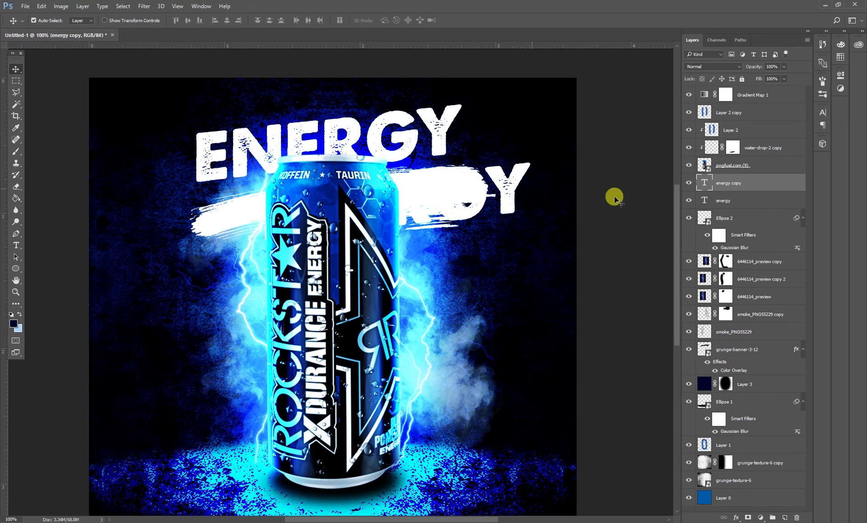
pyautogui.doubleClick(705, 183)
pyautogui.press('BackSpace')
pyautogui.write('RK')
pyautogui.hotkey('ctrl', 'a')
pyautogui.click(316, 21)
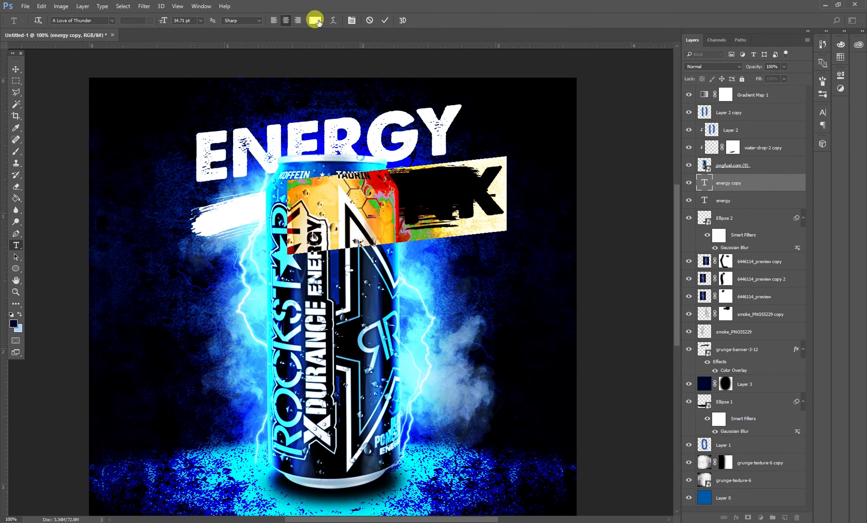
pyautogui.moveTo(557, 346); pyautogui.dragTo(524, 368)
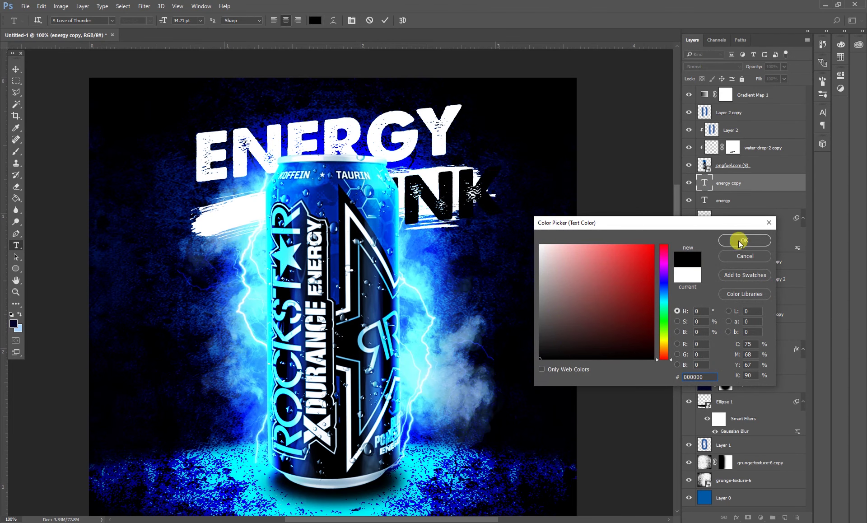
pyautogui.click(740, 241)
pyautogui.click(15, 68)
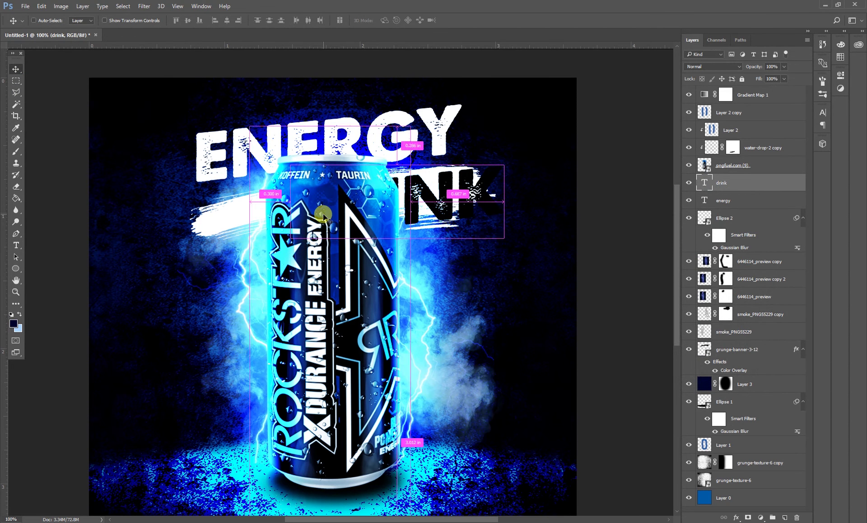
# Scale DRINK to about 39% and fit it onto the white banner.
pyautogui.hotkey('ctrl', 't')
pyautogui.moveTo(503, 238)
pyautogui.mouseDown()
pyautogui.moveTo(436, 232)
pyautogui.moveTo(448, 202)
pyautogui.mouseUp()
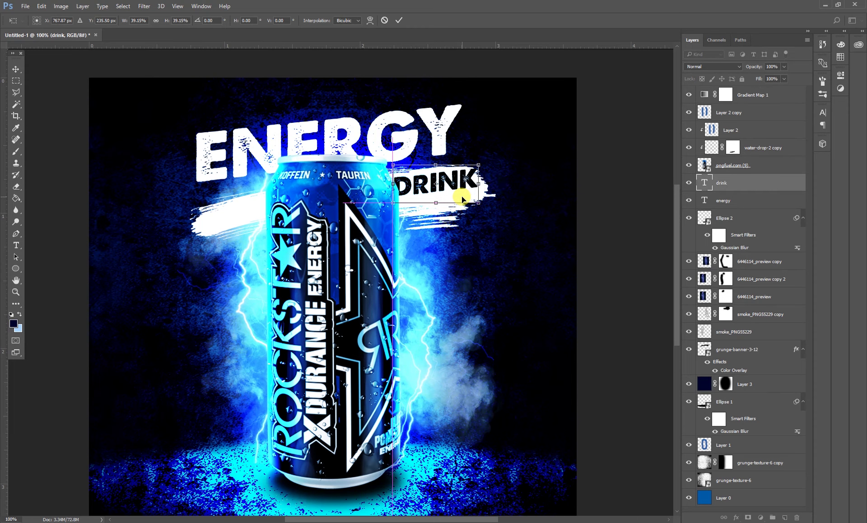
pyautogui.moveTo(478, 165); pyautogui.dragTo(455, 188)
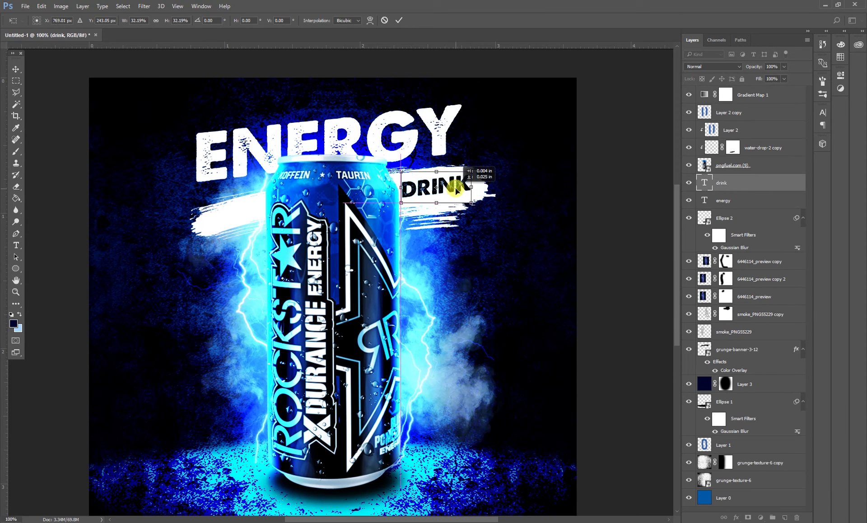
pyautogui.press('Return')
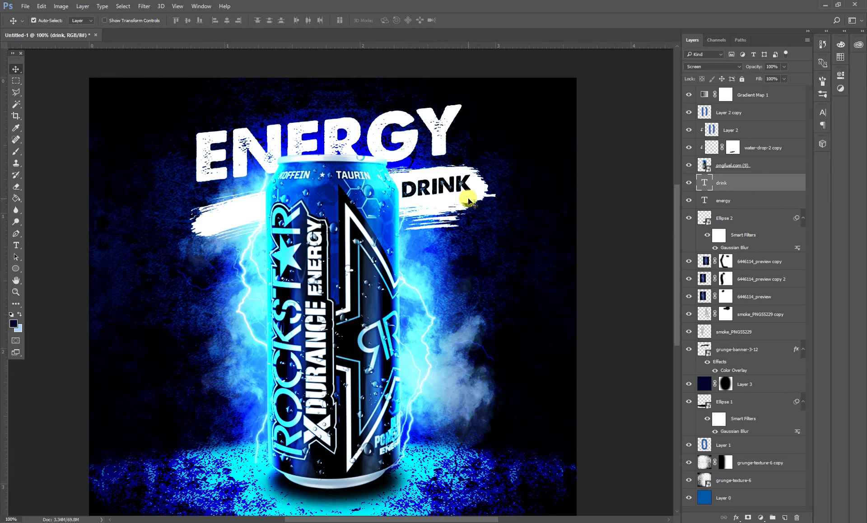
pyautogui.click(469, 200)
pyautogui.hotkey('ctrl', 't')
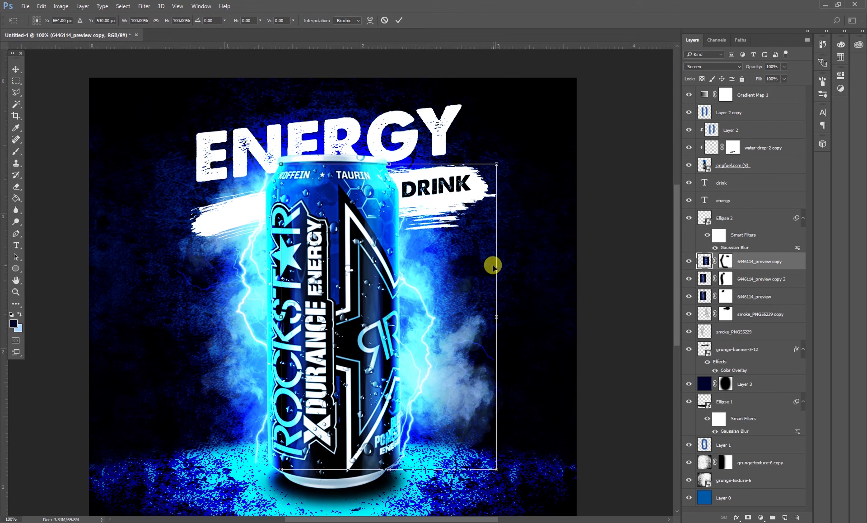
# Cancel the can transform and rotate grunge-banner-3-12 to about -8.8°, then zoom out.
pyautogui.press('Escape')
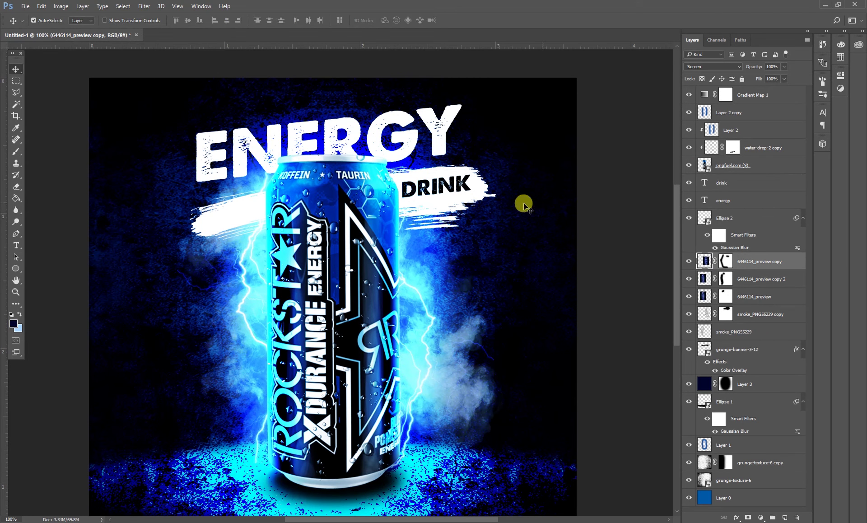
pyautogui.click(772, 150)
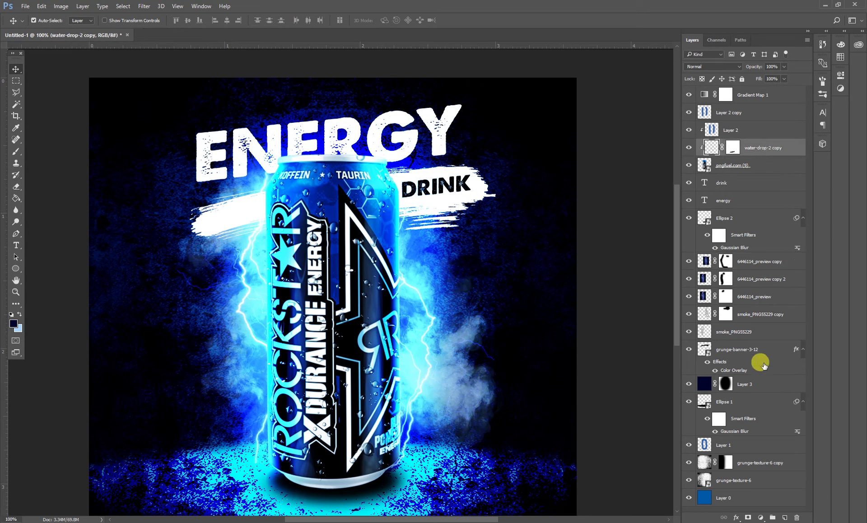
pyautogui.click(736, 352)
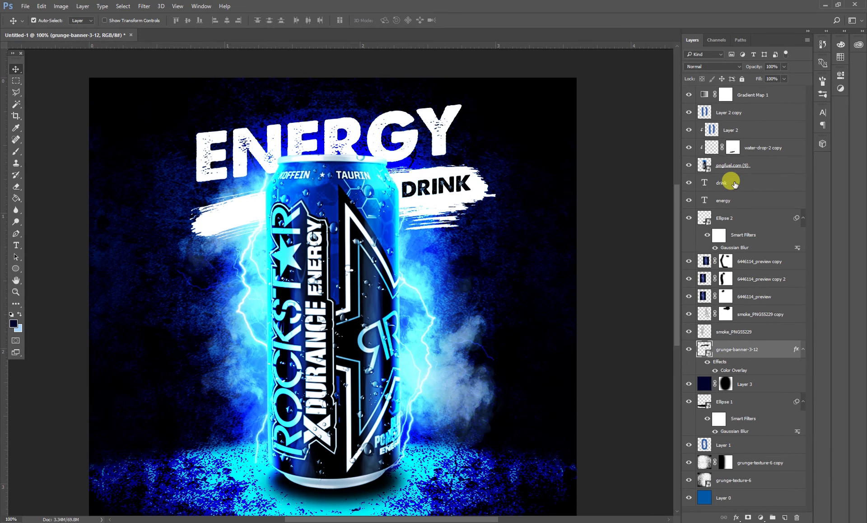
pyautogui.hotkey('ctrl', 't')
pyautogui.moveTo(397, 349); pyautogui.dragTo(350, 239)
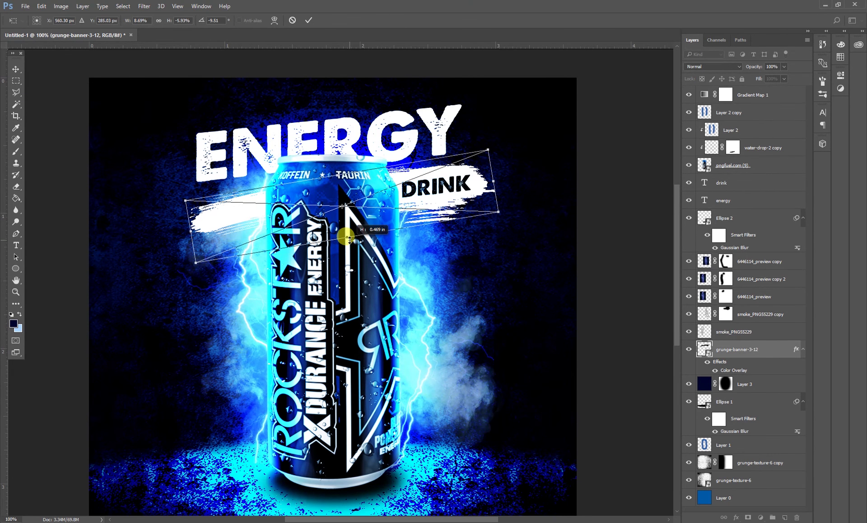
pyautogui.moveTo(538, 234); pyautogui.dragTo(537, 238)
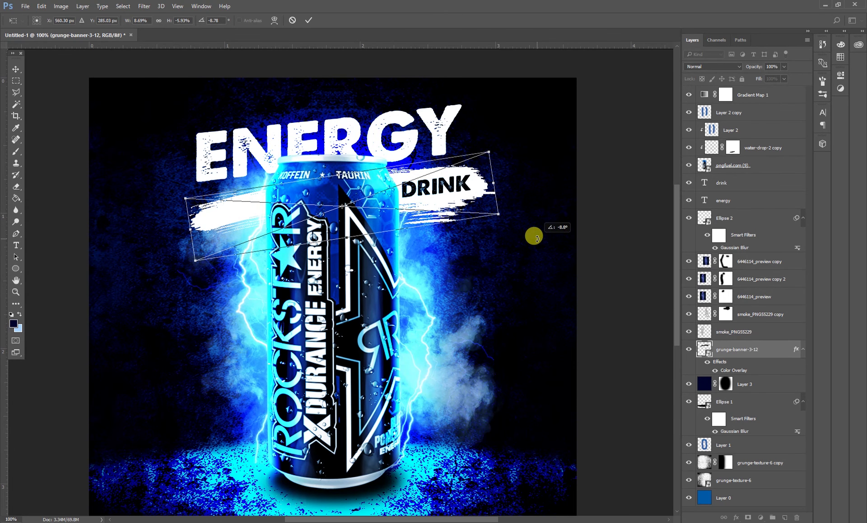
pyautogui.press('Return')
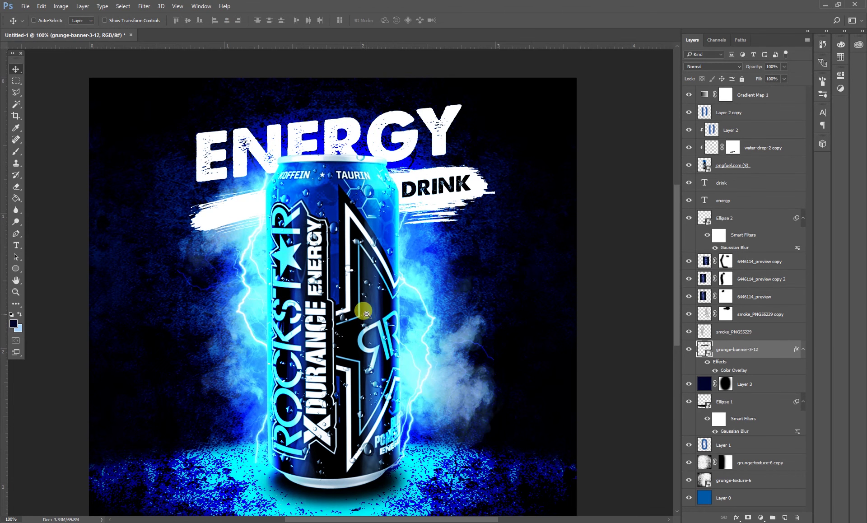
pyautogui.hotkey('ctrl', '-')
pyautogui.click(566, 259)
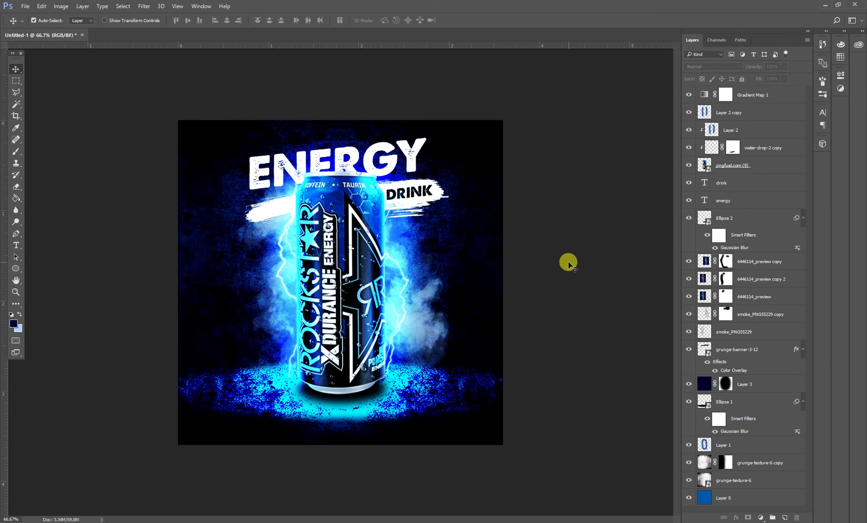
pyautogui.click(17, 246)
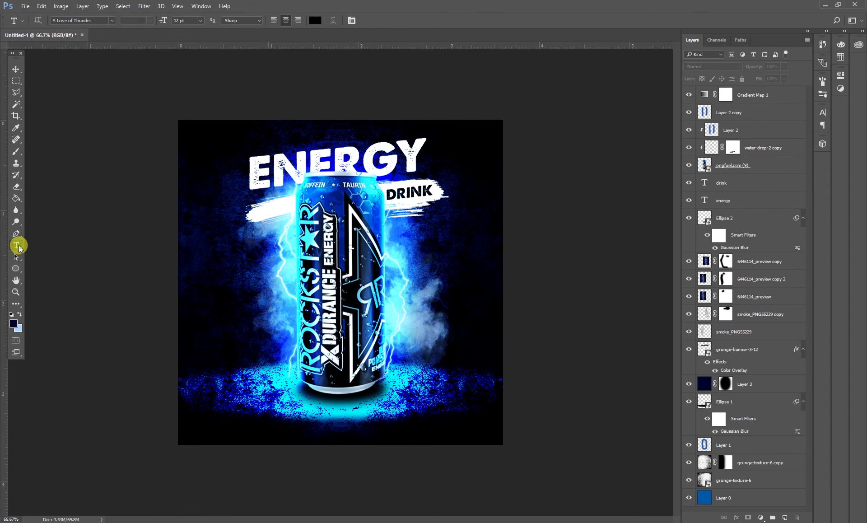
pyautogui.click(282, 429)
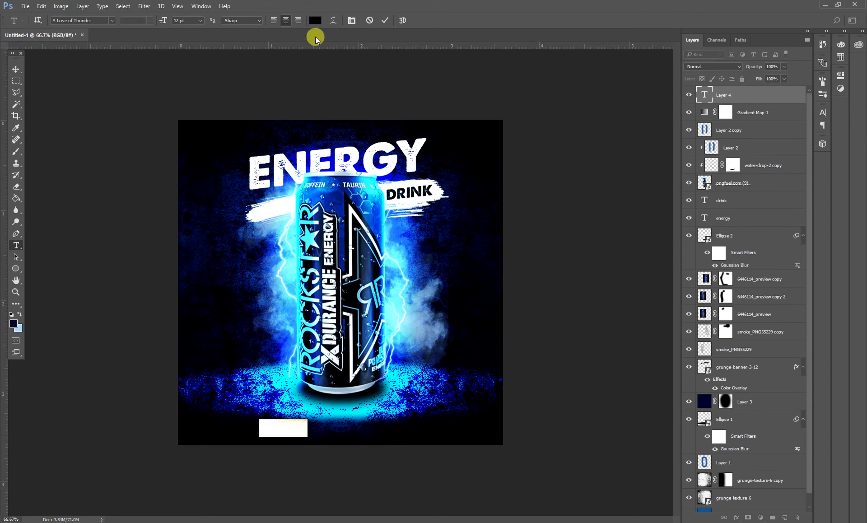
pyautogui.click(315, 20)
pyautogui.write('ffffff')
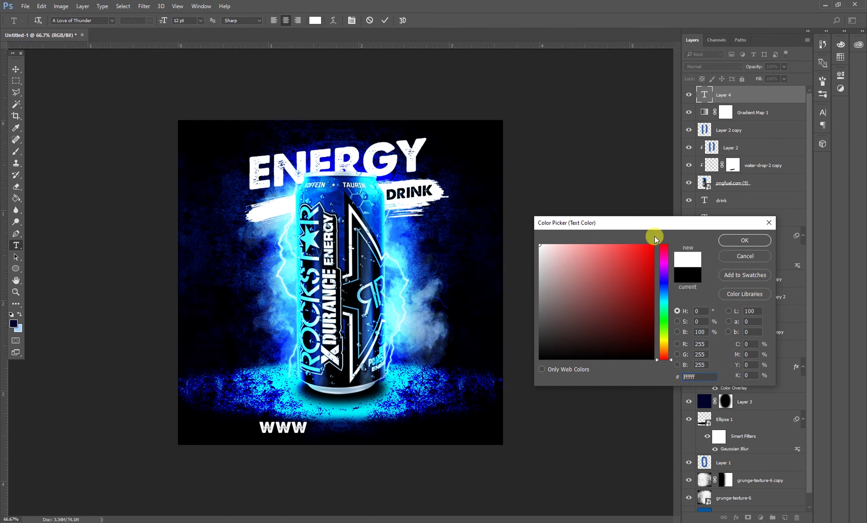
pyautogui.click(725, 241)
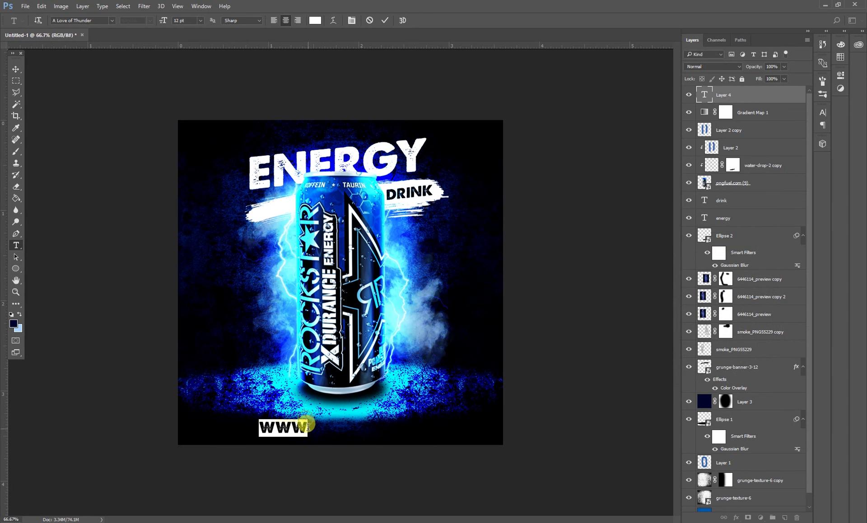
pyautogui.click(376, 412)
pyautogui.write('.yourwebsite.')
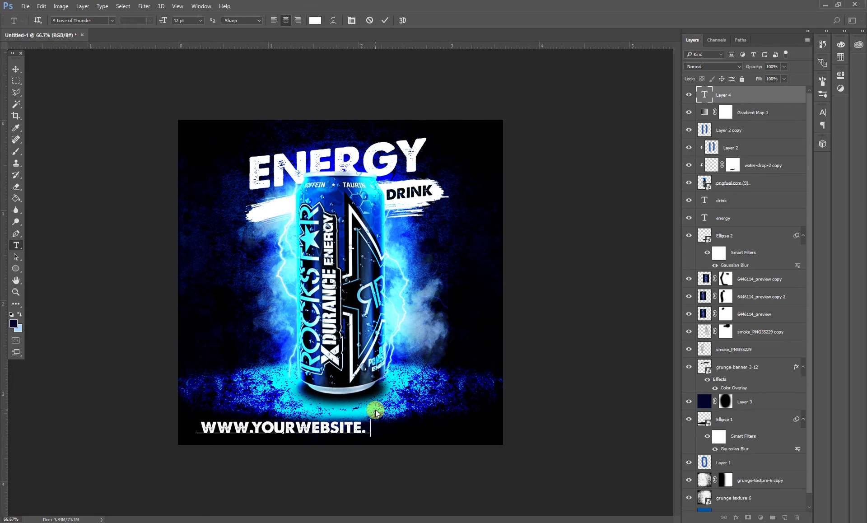
pyautogui.write('com')
# Widen the URL letter spacing to 420 and commit the text.
pyautogui.hotkey('ctrl', 'a')
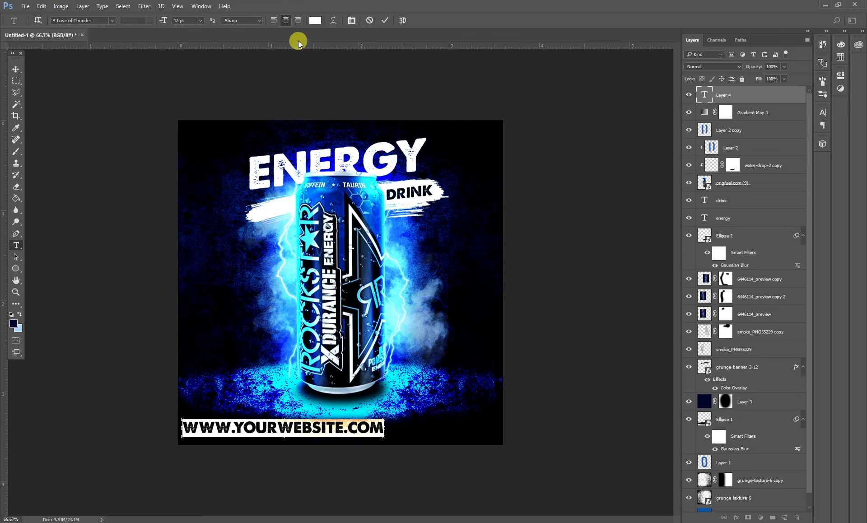
pyautogui.click(333, 21)
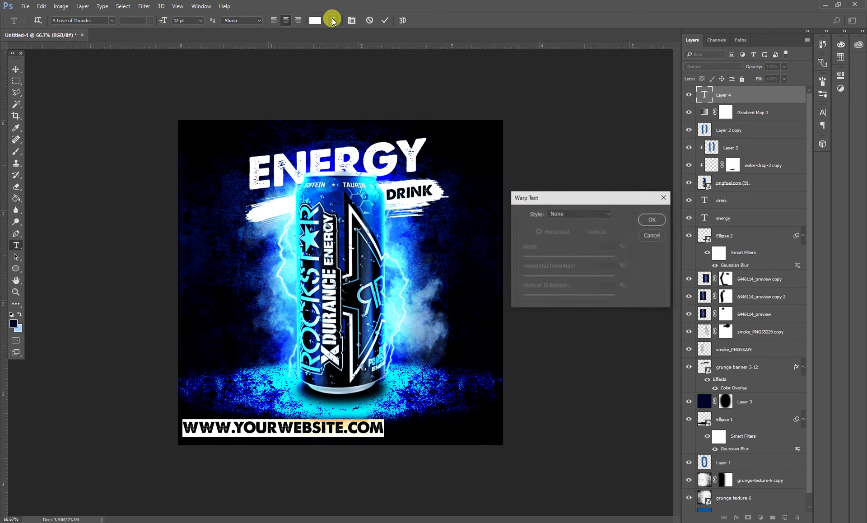
pyautogui.click(650, 235)
pyautogui.click(352, 21)
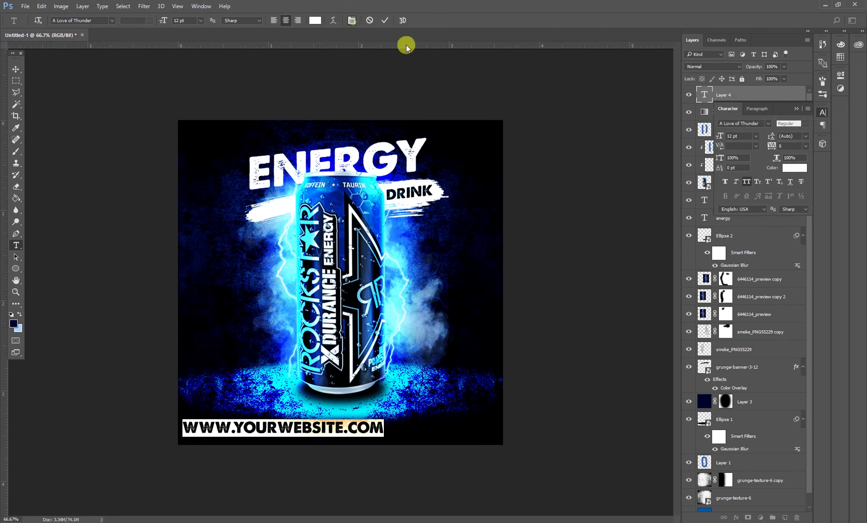
pyautogui.moveTo(771, 145); pyautogui.dragTo(790, 146)
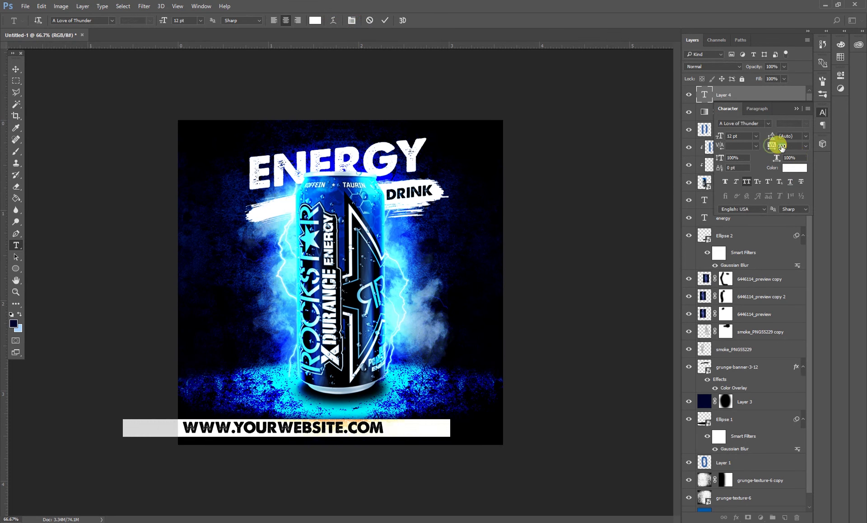
pyautogui.click(796, 109)
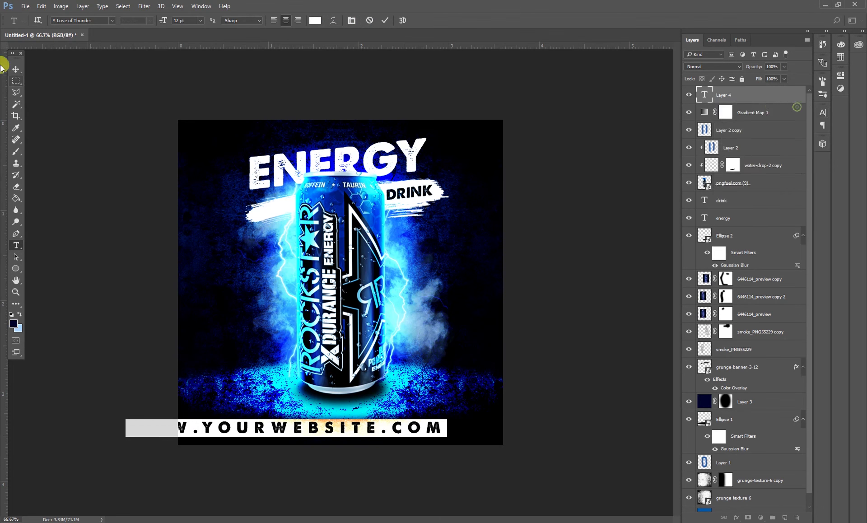
pyautogui.click(16, 70)
# Shrink the URL to about 52% and nudge it left to centre it.
pyautogui.hotkey('ctrl', 't')
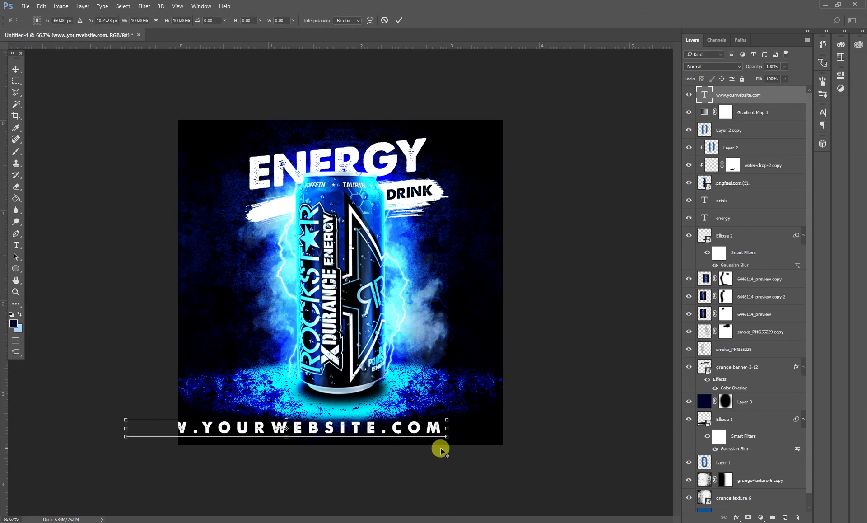
pyautogui.moveTo(447, 435)
pyautogui.mouseDown()
pyautogui.moveTo(379, 407)
pyautogui.moveTo(369, 430)
pyautogui.moveTo(329, 427)
pyautogui.moveTo(382, 412)
pyautogui.moveTo(406, 427)
pyautogui.mouseUp()
pyautogui.press('Return')
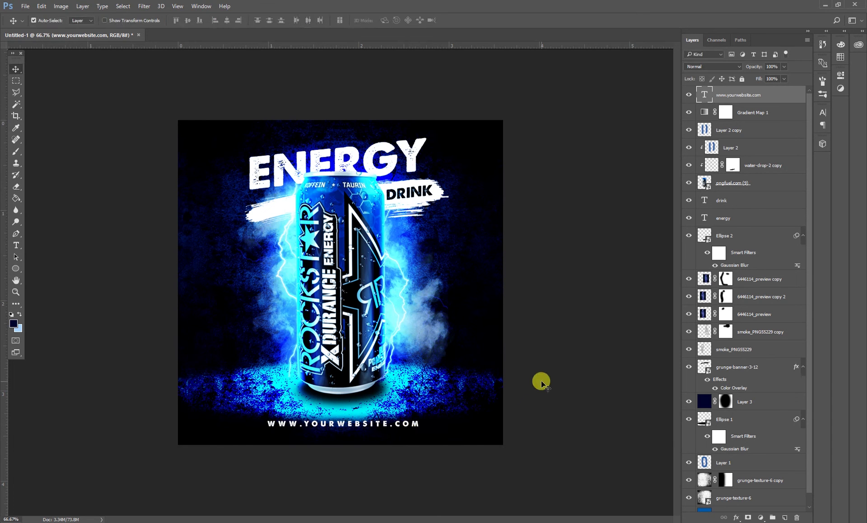
pyautogui.press('Left')
pyautogui.press('Left')
pyautogui.press('Left')
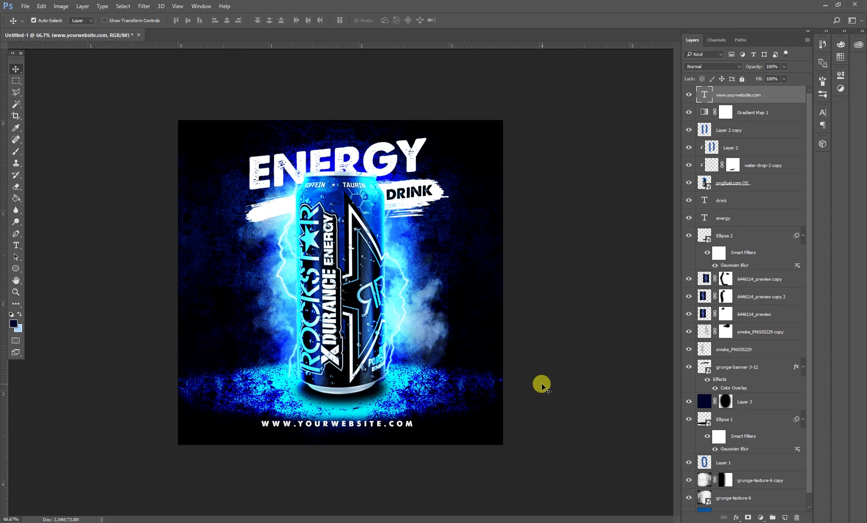
# Stretch the Ellipse 1 glow beneath the can taller.
pyautogui.click(736, 417)
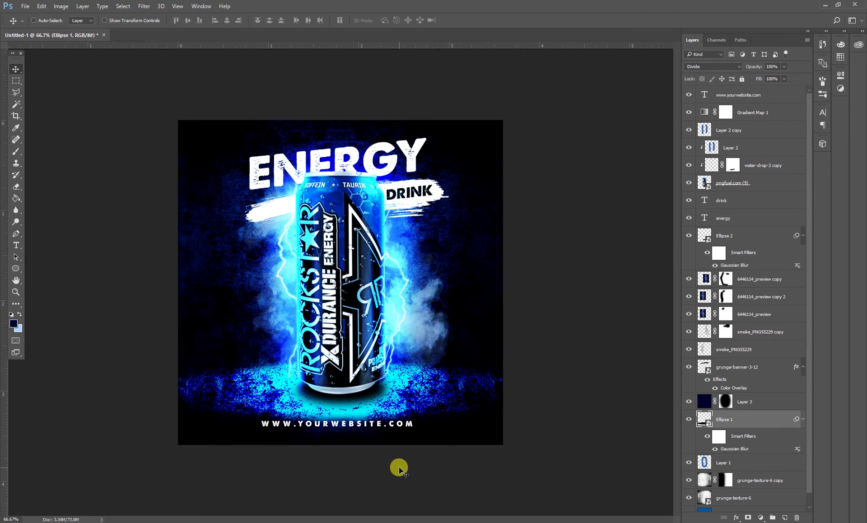
pyautogui.hotkey('ctrl', 't')
pyautogui.click(377, 207)
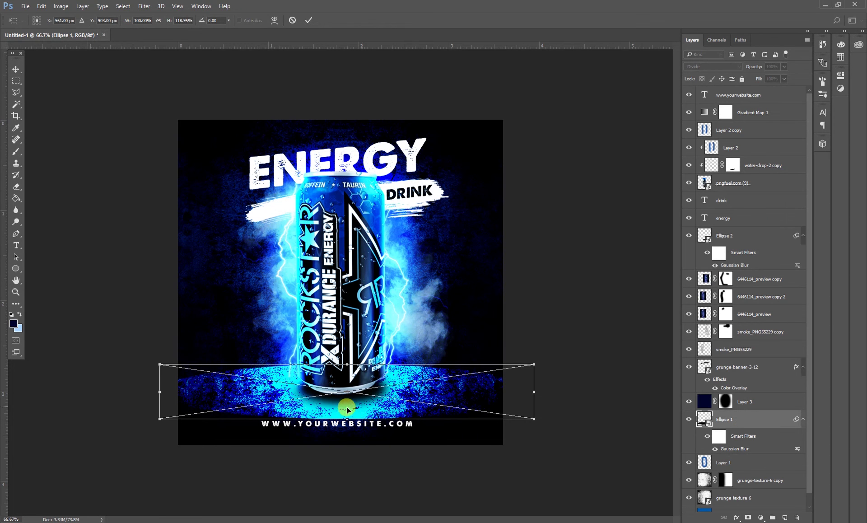
pyautogui.moveTo(346, 409); pyautogui.dragTo(350, 415)
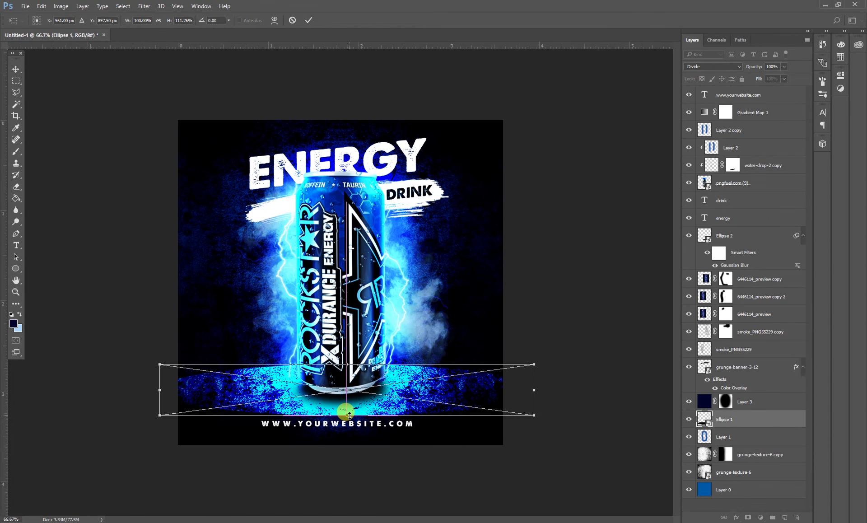
pyautogui.press('Return')
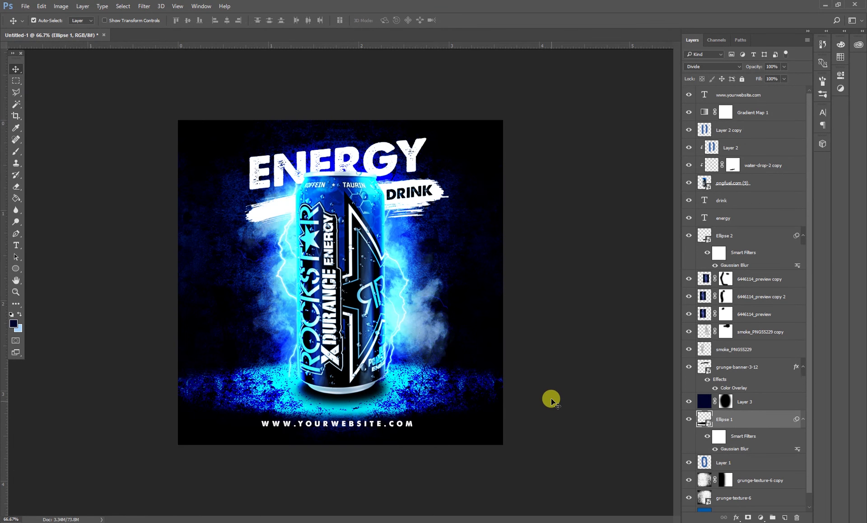
pyautogui.click(553, 395)
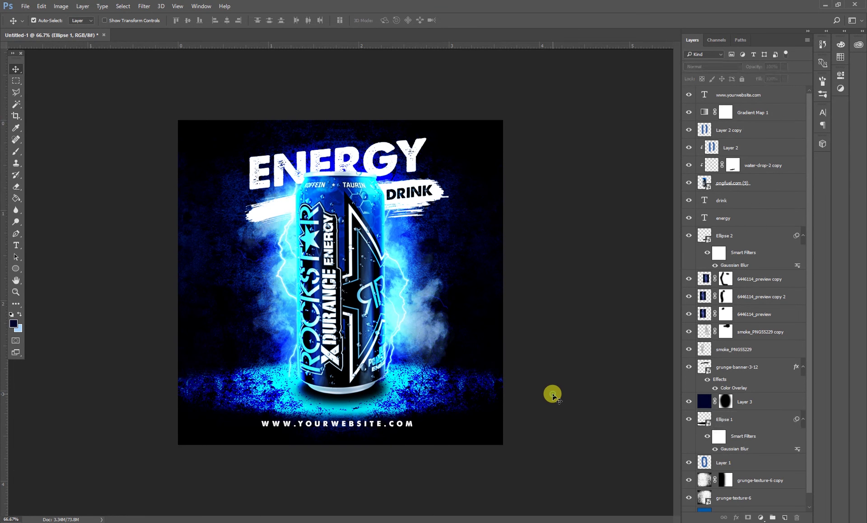
# Widen the URL text's letter spacing to 480.
pyautogui.click(360, 427)
pyautogui.doubleClick(704, 94)
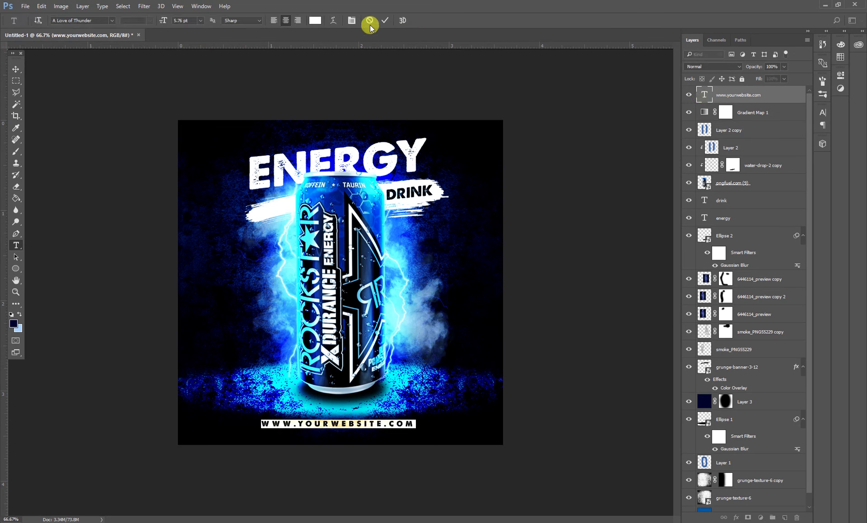
pyautogui.click(355, 24)
pyautogui.moveTo(773, 149); pyautogui.dragTo(785, 122)
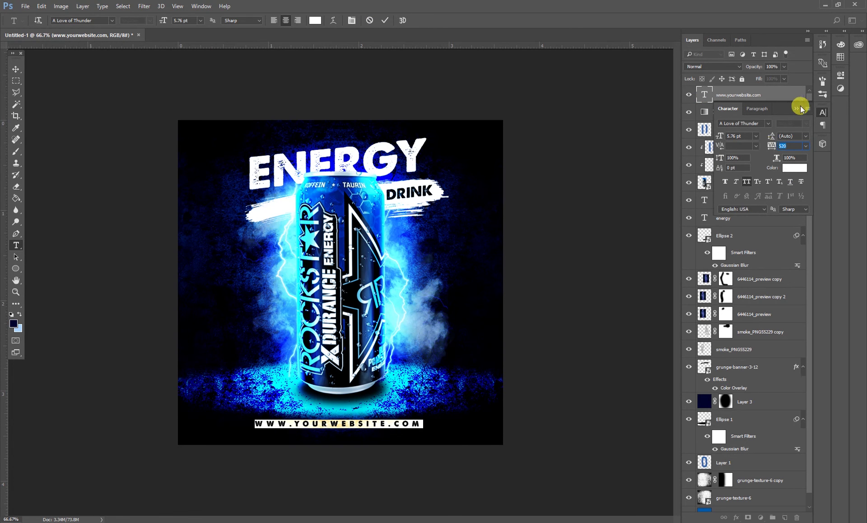
pyautogui.click(798, 108)
pyautogui.click(14, 68)
# Scale the URL text down to about 96%.
pyautogui.hotkey('ctrl', 't')
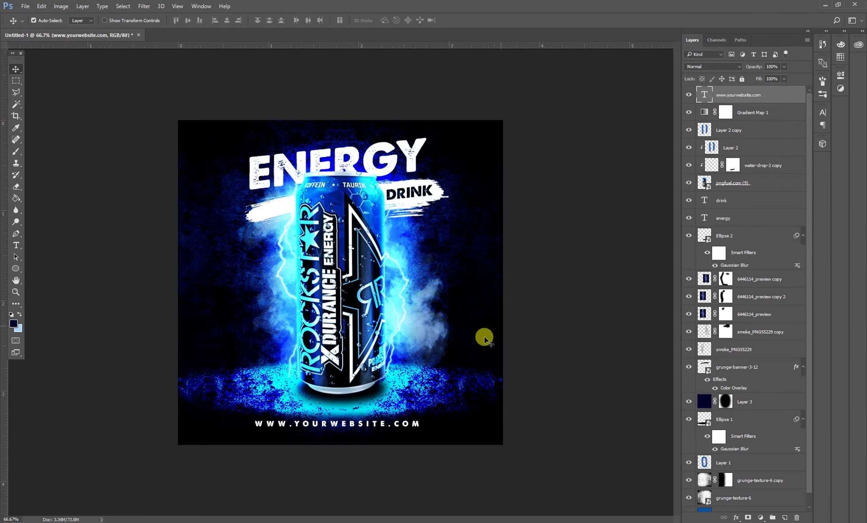
pyautogui.moveTo(418, 425); pyautogui.dragTo(403, 426)
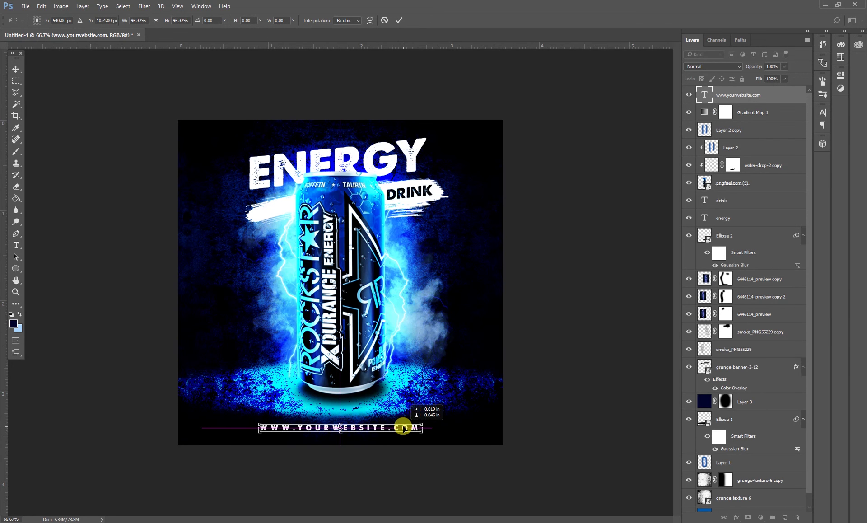
pyautogui.press('Return')
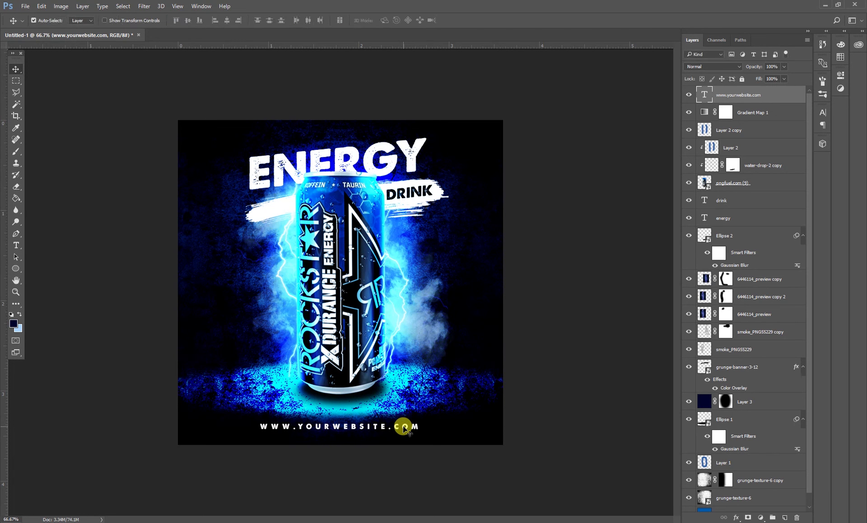
# Narrow the smoke_PNG55229 copy smoke on the right of the can slightly.
pyautogui.click(561, 281)
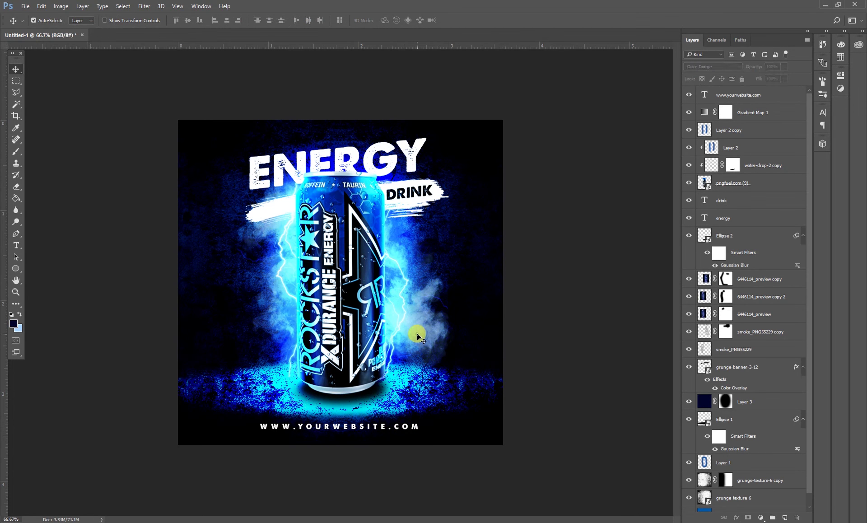
pyautogui.click(417, 336)
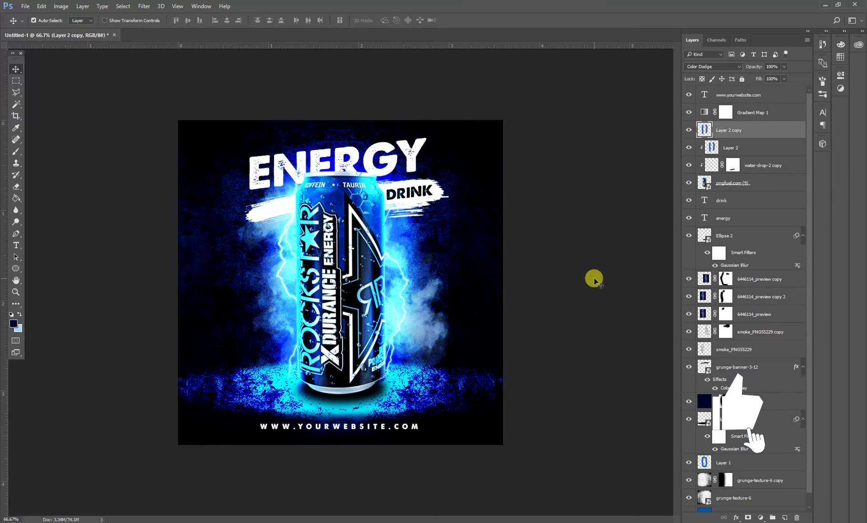
pyautogui.hotkey('ctrl', 't')
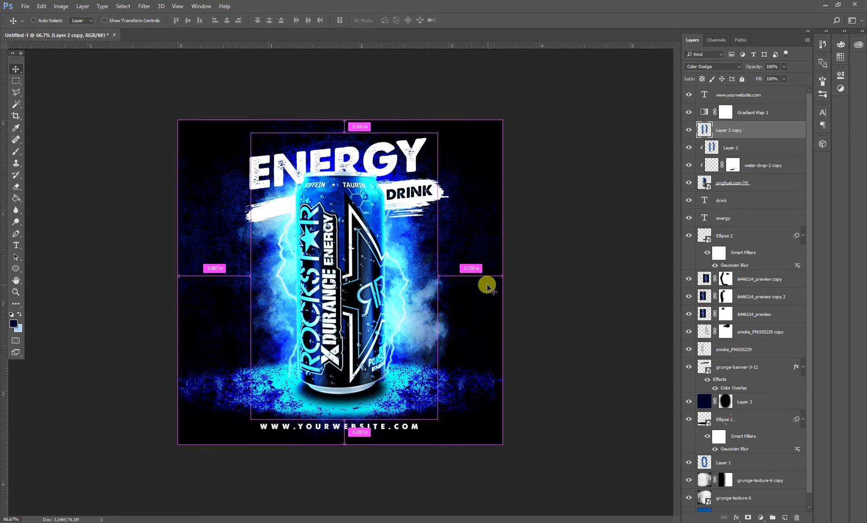
pyautogui.press('Return')
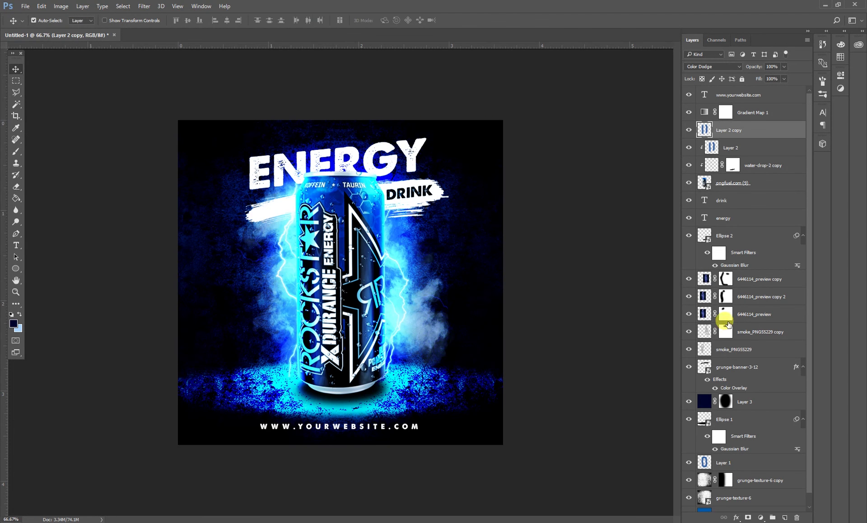
pyautogui.click(742, 332)
pyautogui.hotkey('ctrl', 't')
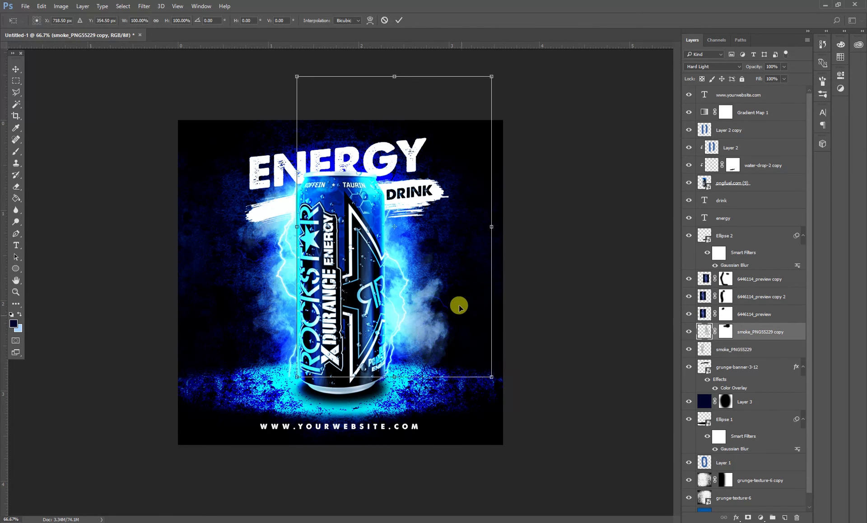
pyautogui.moveTo(491, 227); pyautogui.dragTo(478, 227)
pyautogui.press('Return')
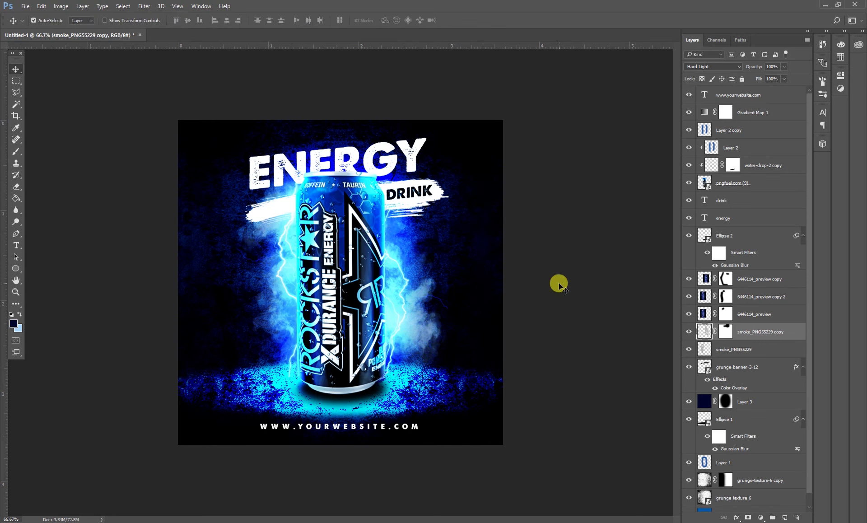
pyautogui.click(559, 285)
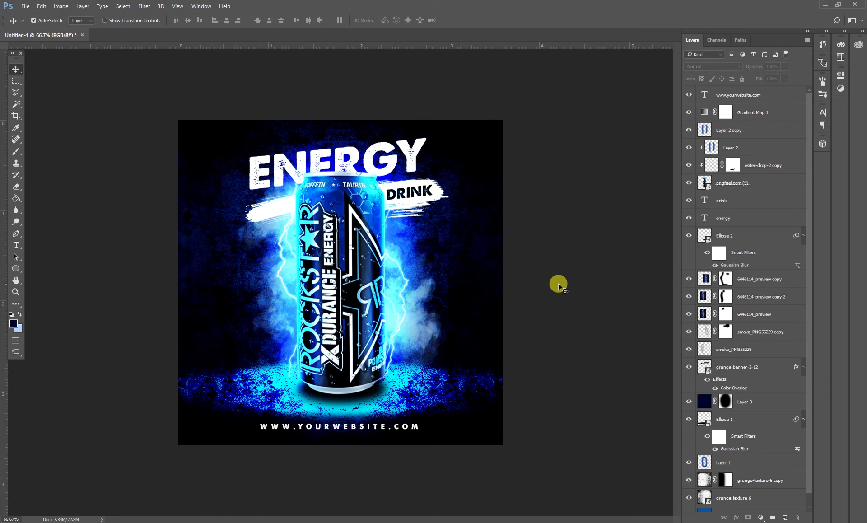
# Shrink the bottom URL text a bit more and revisit its letter spacing.
pyautogui.click(403, 430)
pyautogui.hotkey('ctrl', 't')
pyautogui.moveTo(420, 431); pyautogui.dragTo(405, 430)
pyautogui.press('Return')
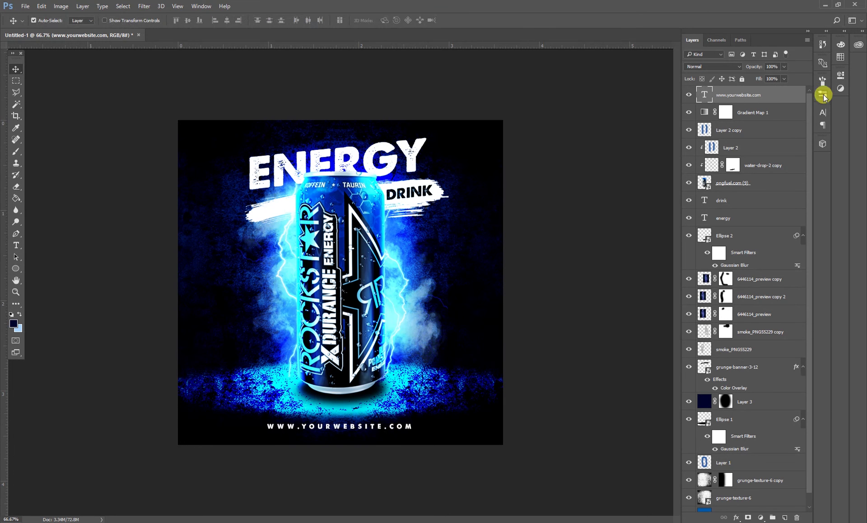
pyautogui.click(825, 113)
pyautogui.click(773, 147)
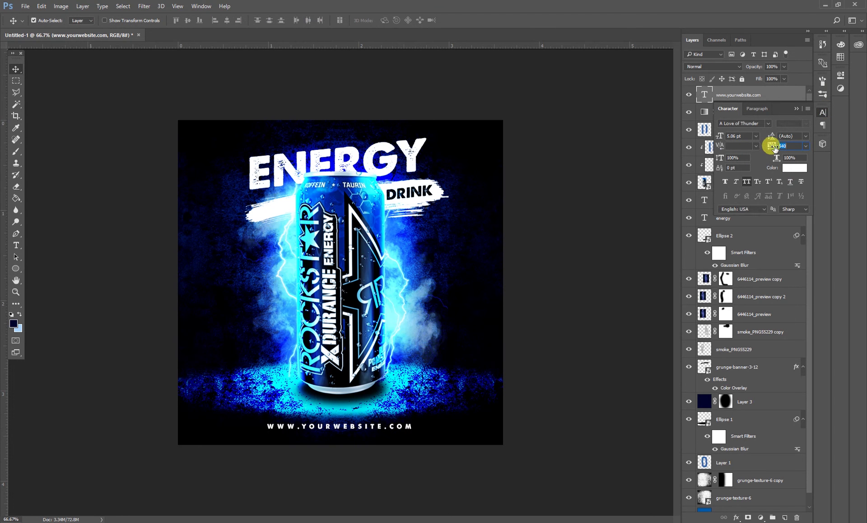
pyautogui.click(798, 108)
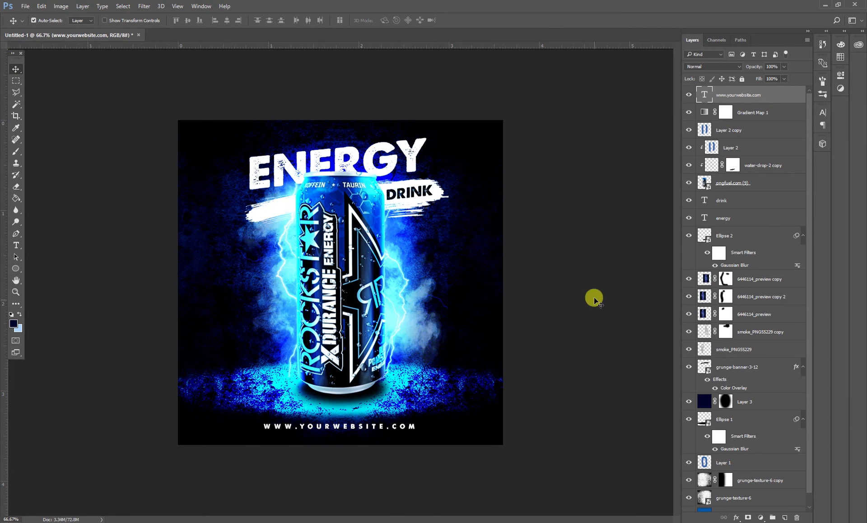